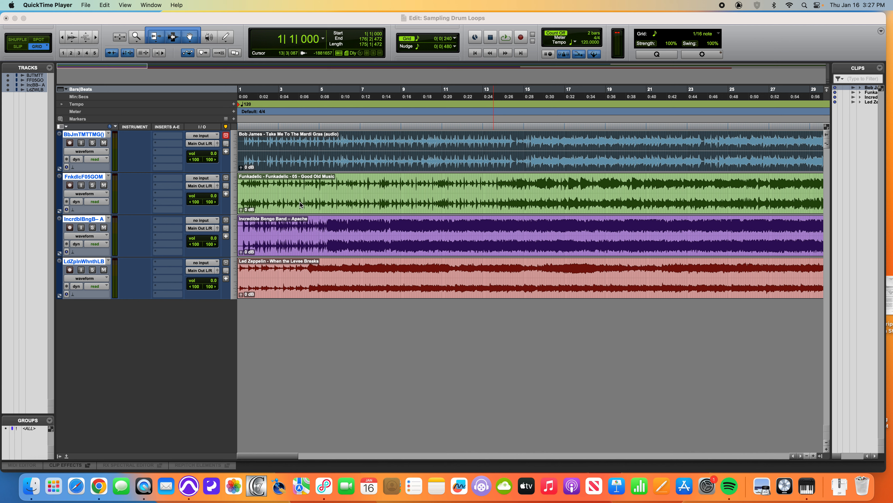
Step: Play all four tracks together briefly, and mute the Funkadelic, Incredible Bongo Band and Led Zeppelin tracks
left_click(285, 188)
key("space")
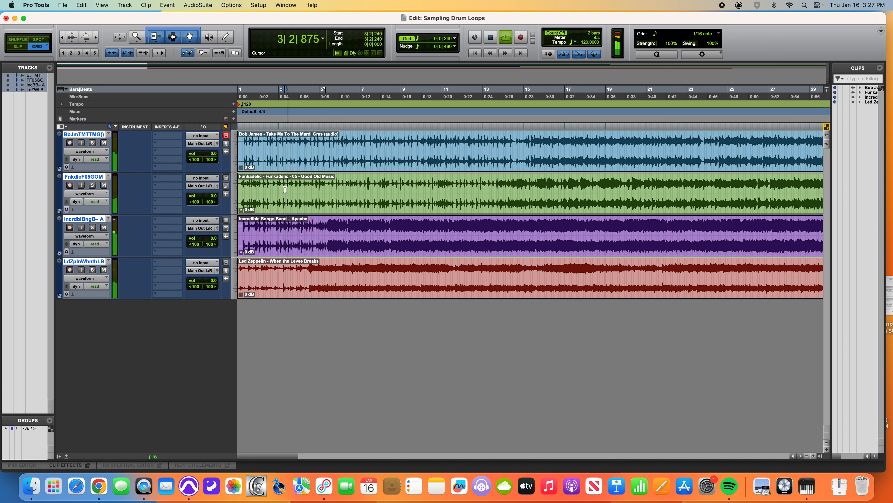
key("space")
left_click(103, 185)
left_click(104, 227)
left_click(104, 270)
Step: Select the whole Bob James clip and listen to its opening on its own
left_click(300, 165)
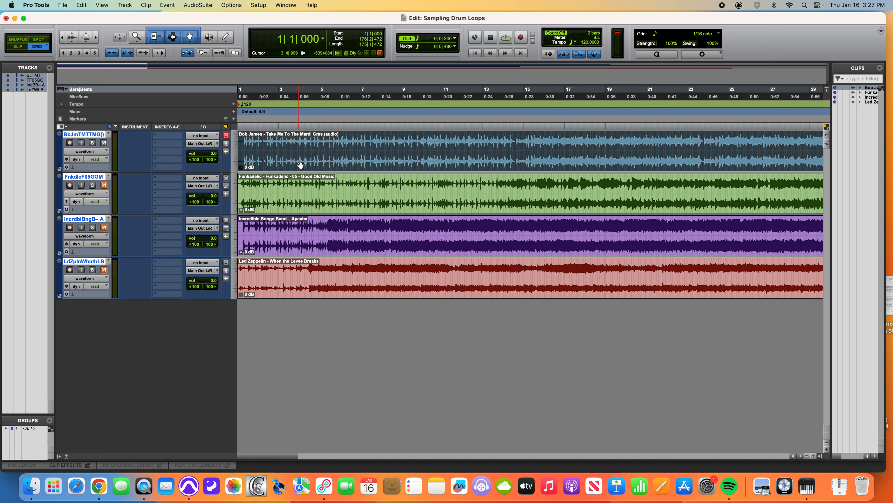
key("space")
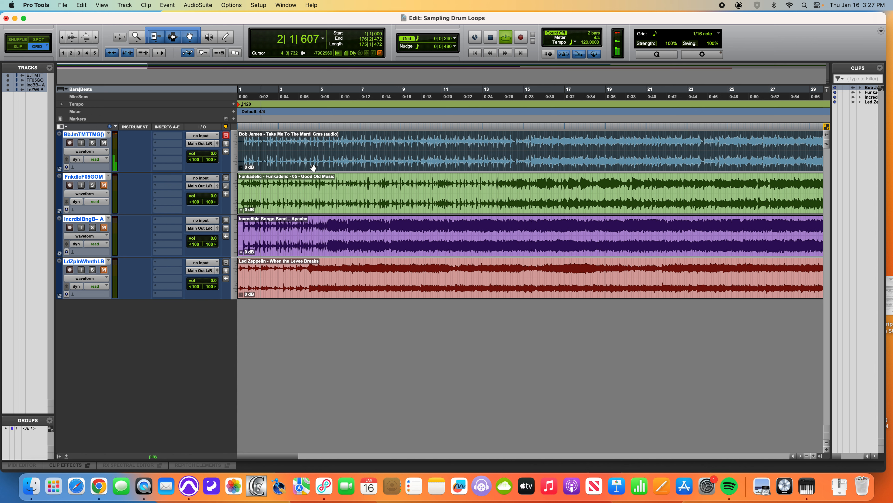
key("space")
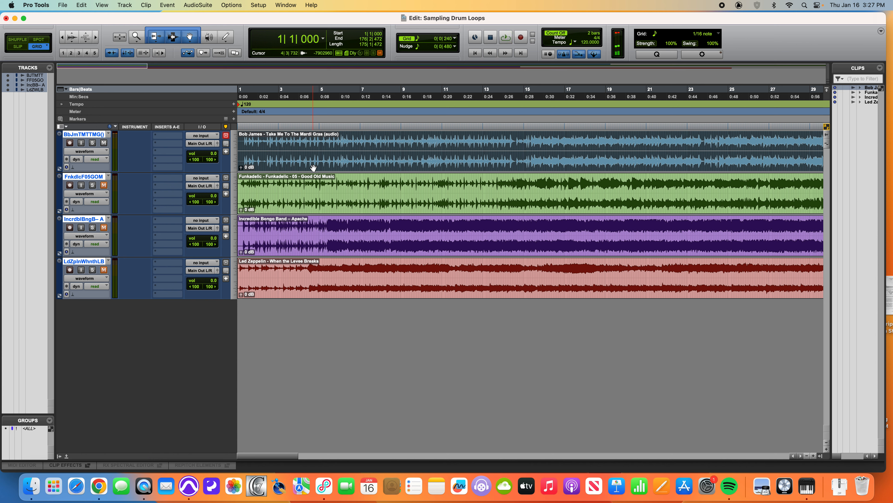
Step: Switch to Slip mode and highlight the silence before the first hit of the Bob James clip
left_click(18, 46)
key("super+bracketright")
key("super+bracketright")
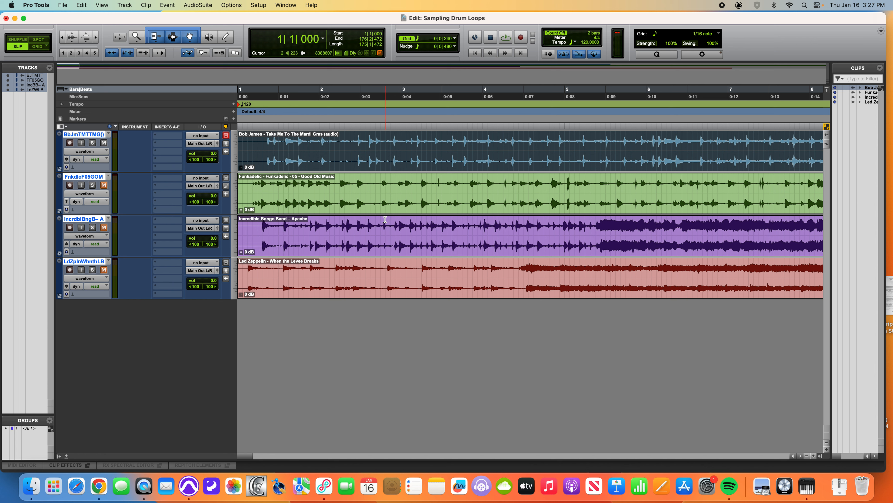
left_click(249, 144)
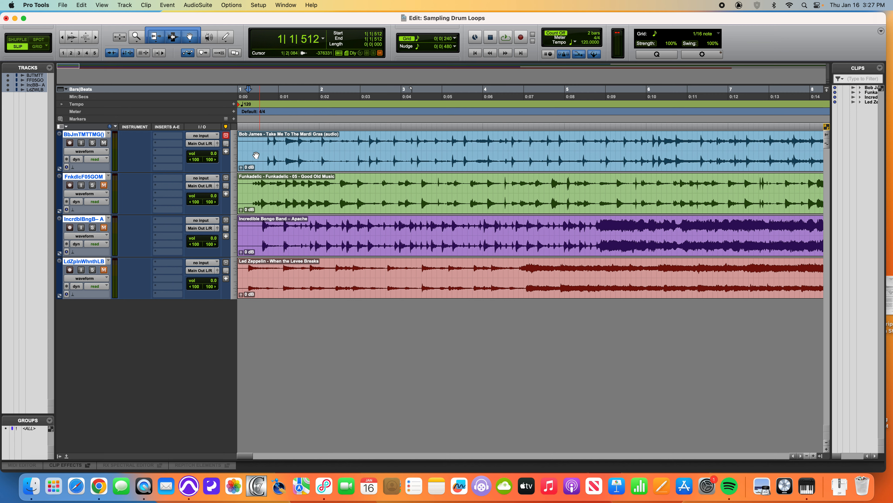
left_click_drag(264, 142, 238, 141)
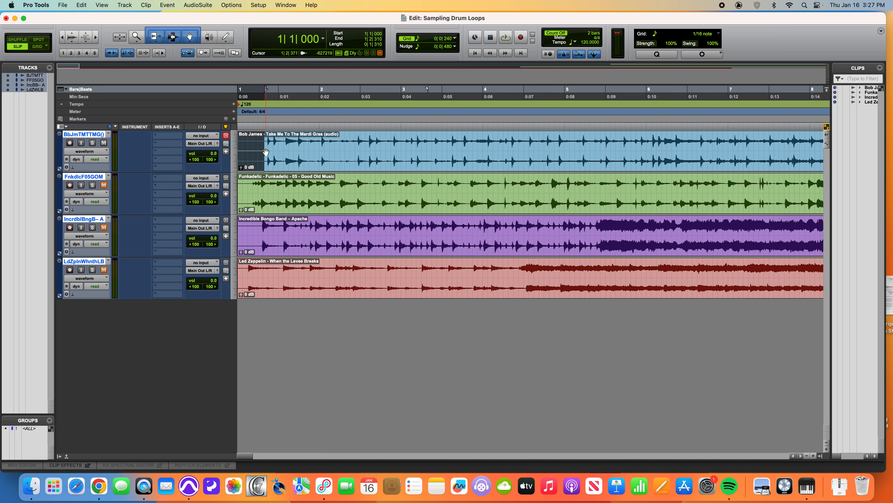
Step: Audition the Bob James clip from its first hit and highlight the pickup hits before the downbeat
left_click(265, 145)
key("space")
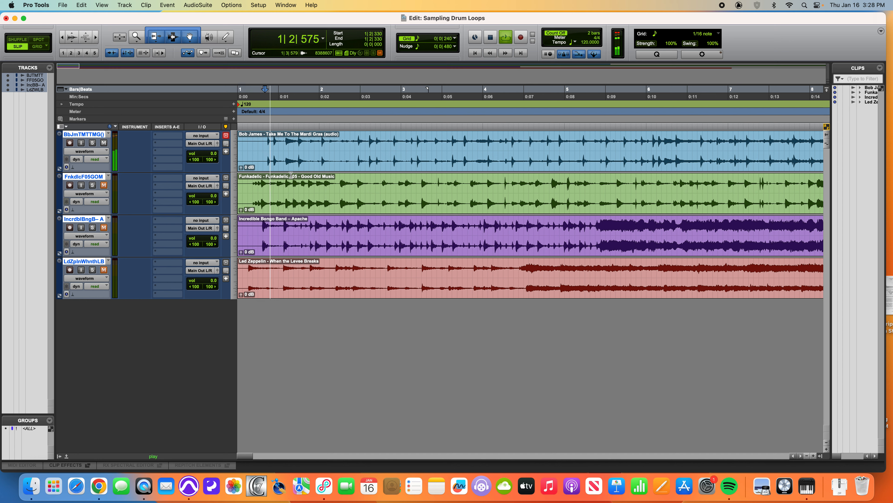
key("space")
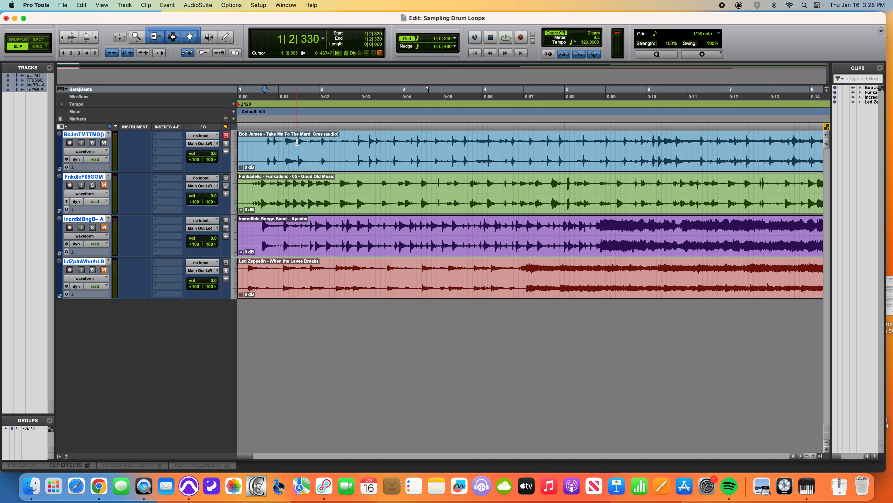
left_click_drag(298, 142, 305, 166)
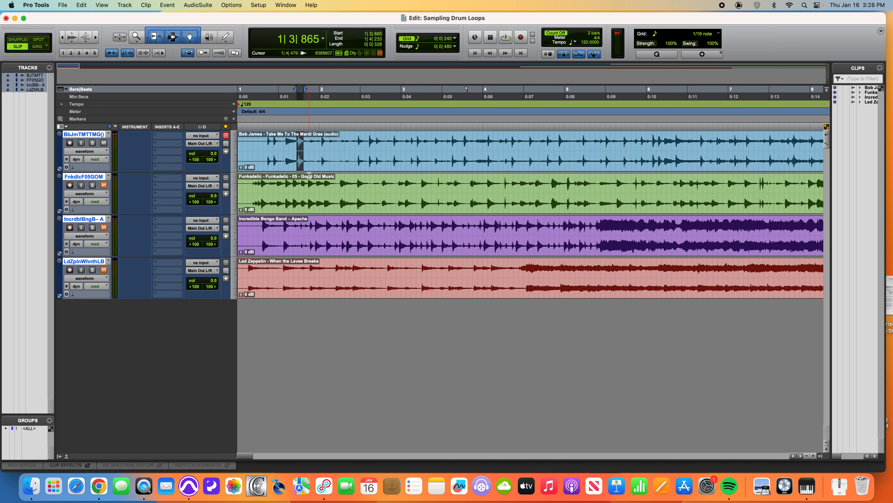
left_click_drag(267, 143, 297, 139)
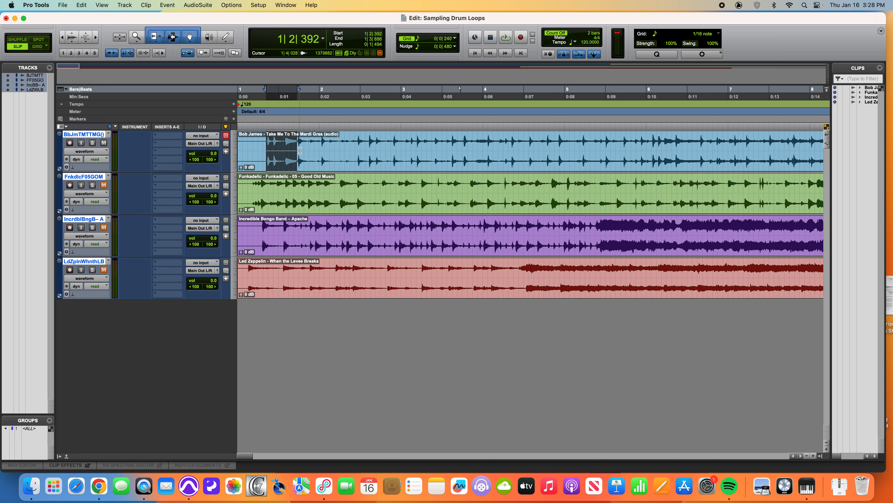
left_click(266, 143)
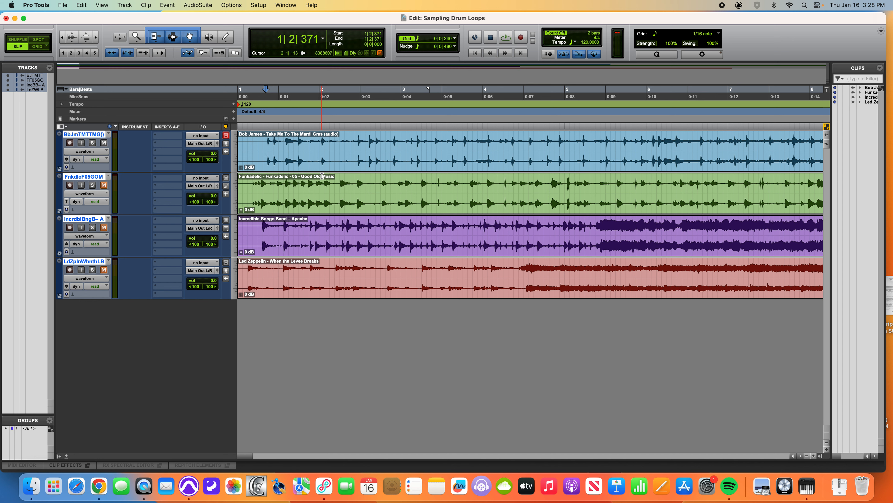
key("space")
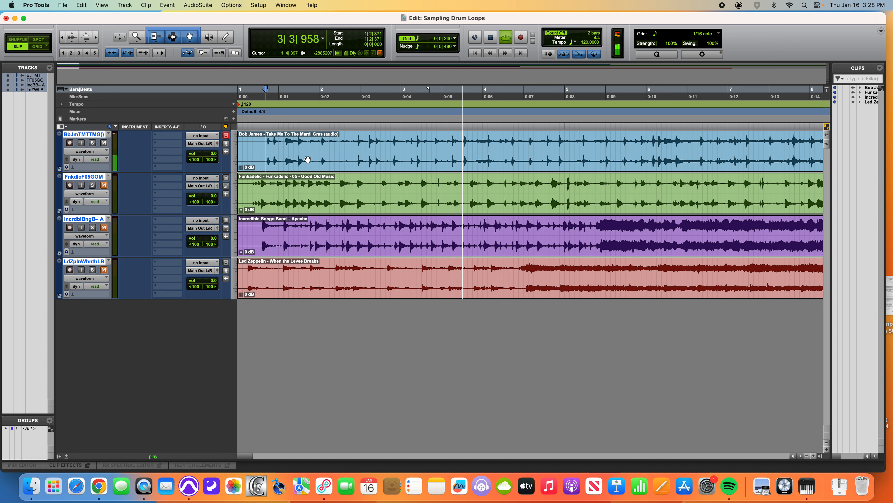
key("space")
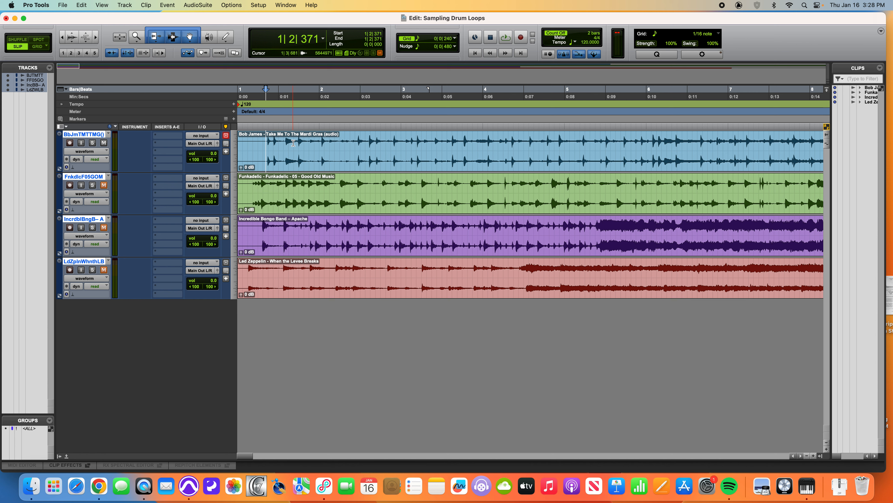
Step: Examine the opening hits of the Bob James clip, stepping the cursor from transient to transient
left_click(271, 144)
left_click(269, 144)
left_click(278, 145)
left_click(283, 157)
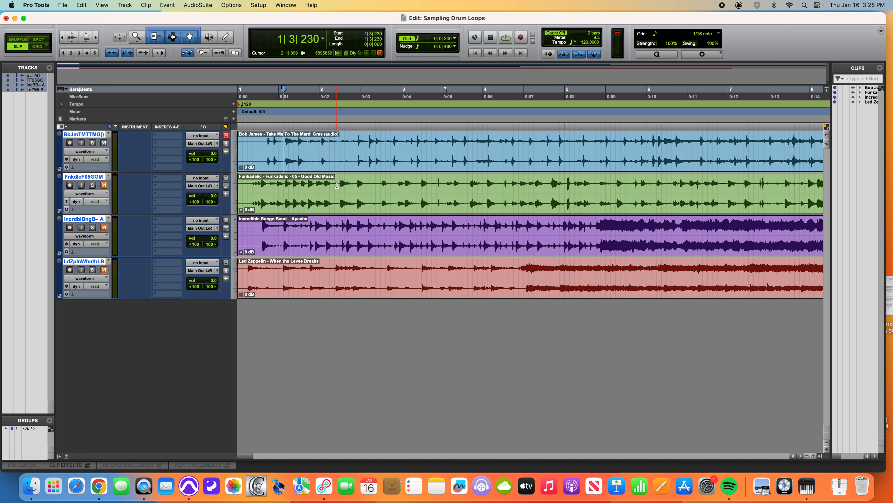
key("Tab")
key("Tab")
key("Tab")
key("Tab")
key("Tab")
key("Tab")
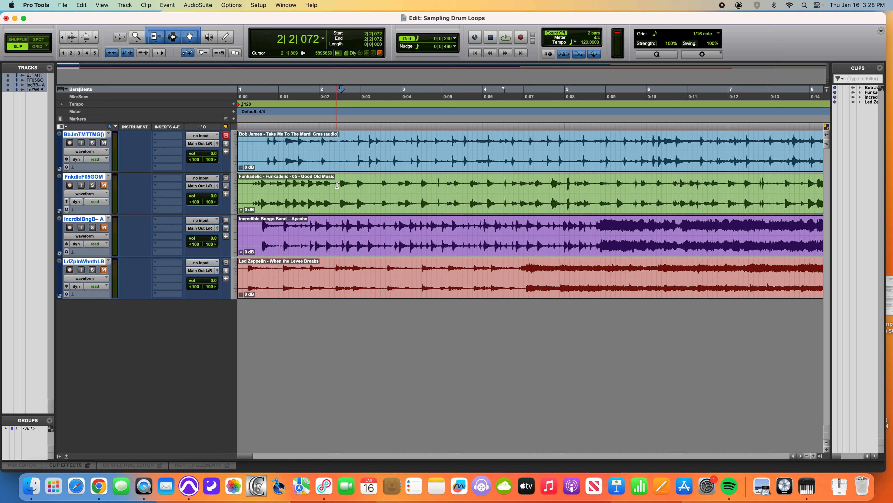
key("Tab")
Step: Listen from the Bob James clip's first hit and highlight the downbeat hit at about 1|3|927
left_click(267, 145)
key("space")
key("space")
left_click_drag(299, 142, 312, 143)
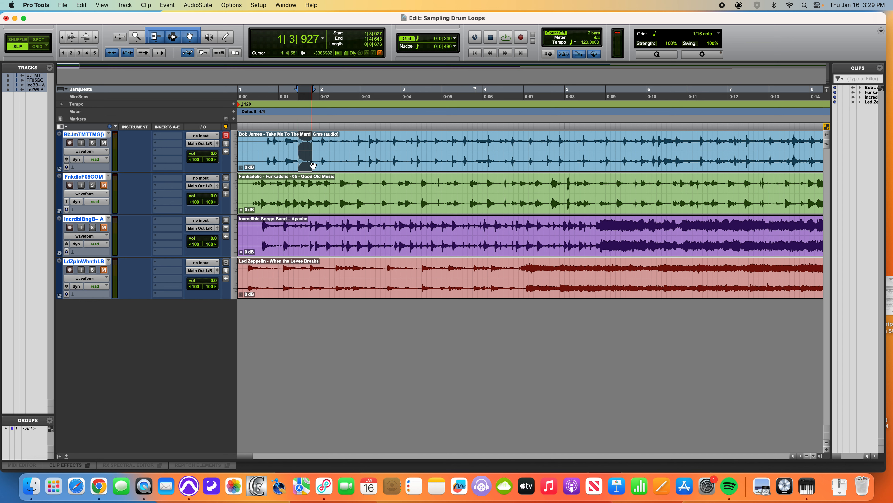
Step: Audition the downbeat transient in the Bob James clip and split the clip there at 1|3|956
left_click(295, 142)
key("super+bracketright")
key("super+bracketright")
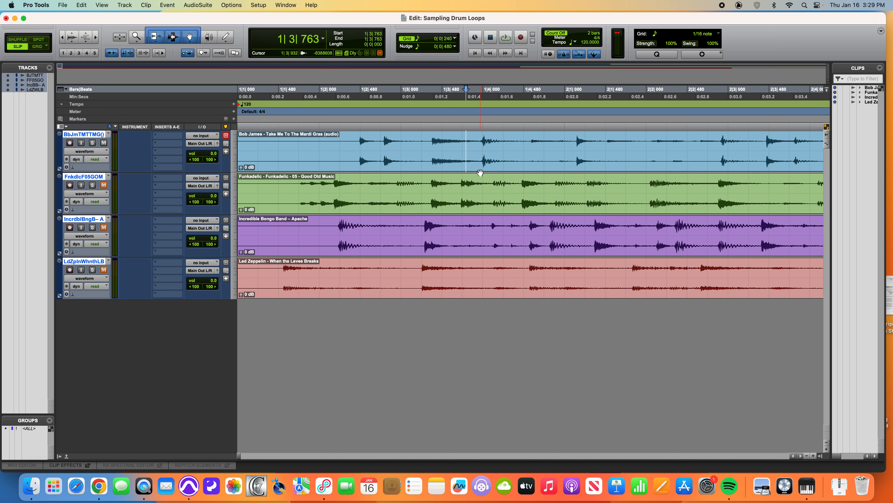
left_click(480, 171)
key("space")
key("space")
left_click(481, 148)
key("Tab")
key("space")
key("space")
key("space")
key("space")
key("super+e")
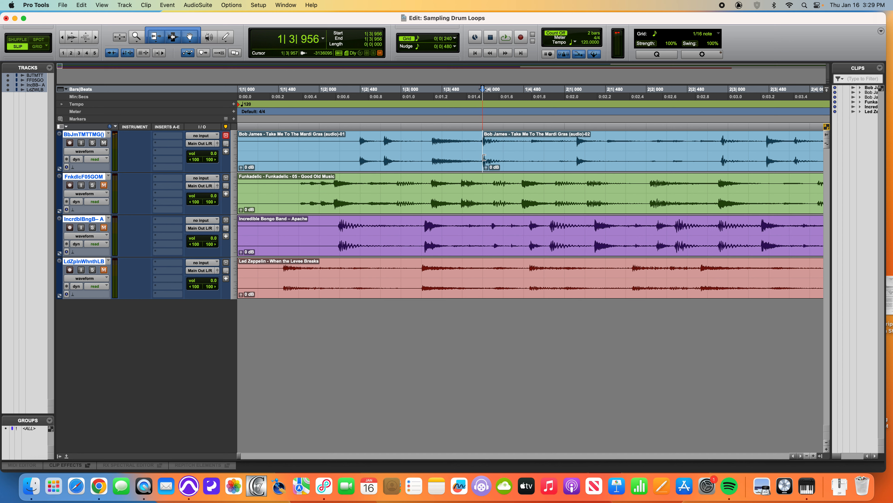
Step: Select the Bob James clip after the split and play it to find where the bar ends
left_click(504, 166)
key("r")
key("r")
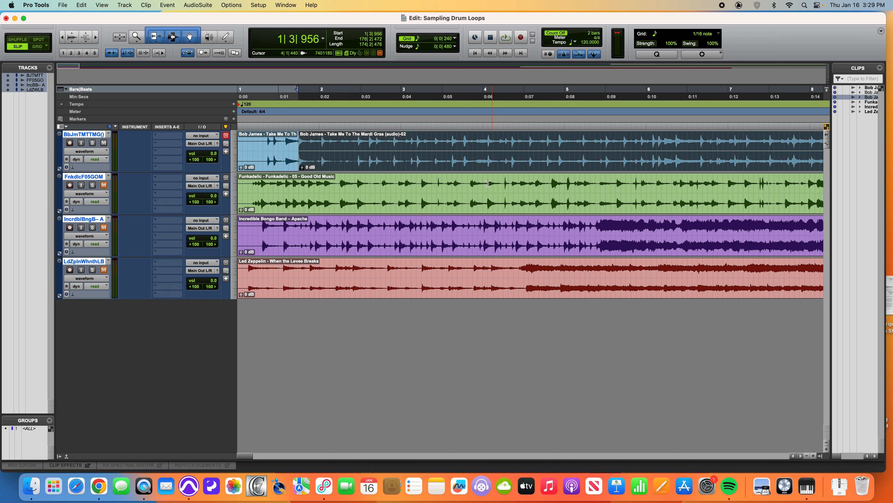
key("space")
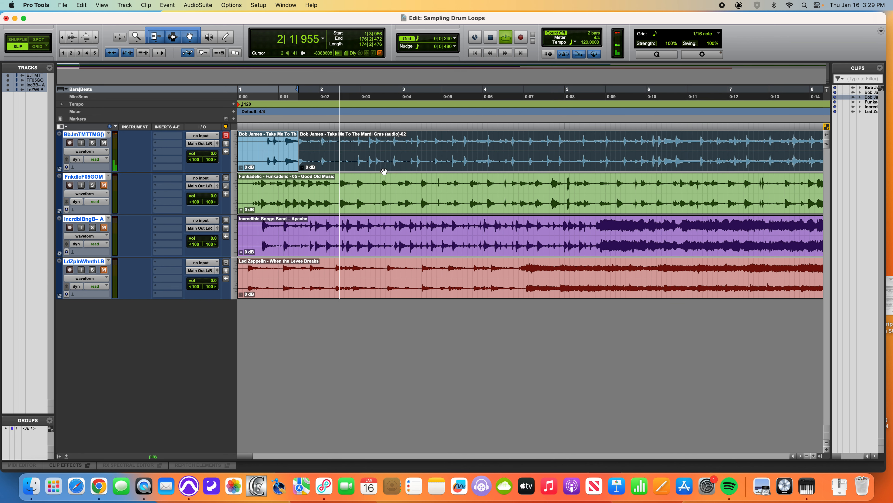
key("space")
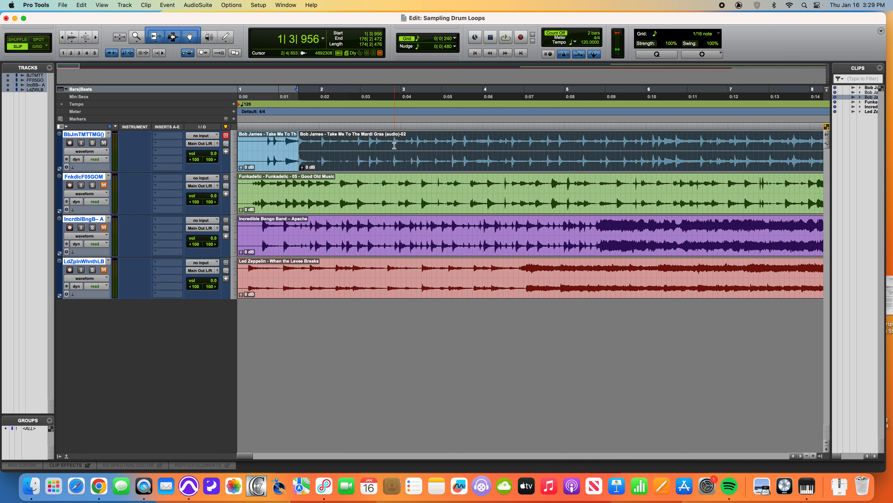
Step: Split the Bob James clip at the next downbeat transient, at 2|4|625, to isolate a one-bar loop
left_click(393, 147)
left_click_drag(393, 147, 396, 149)
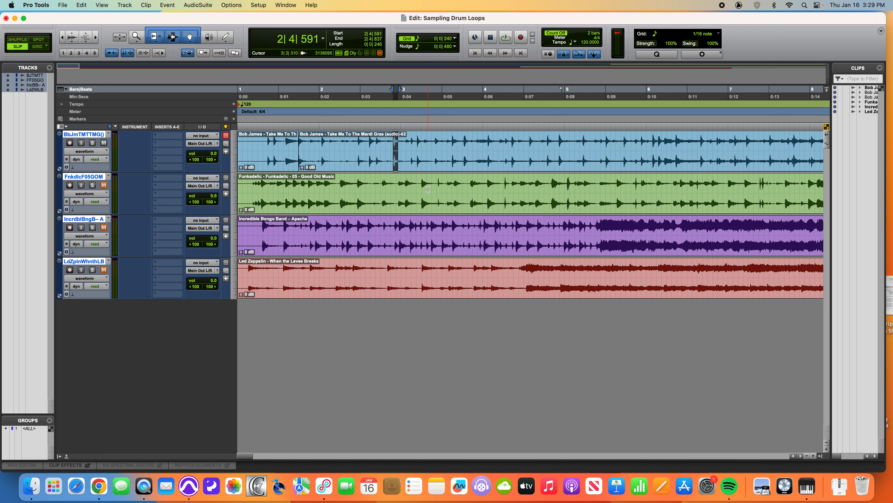
scroll(428, 189, "up", 3)
left_click(534, 156)
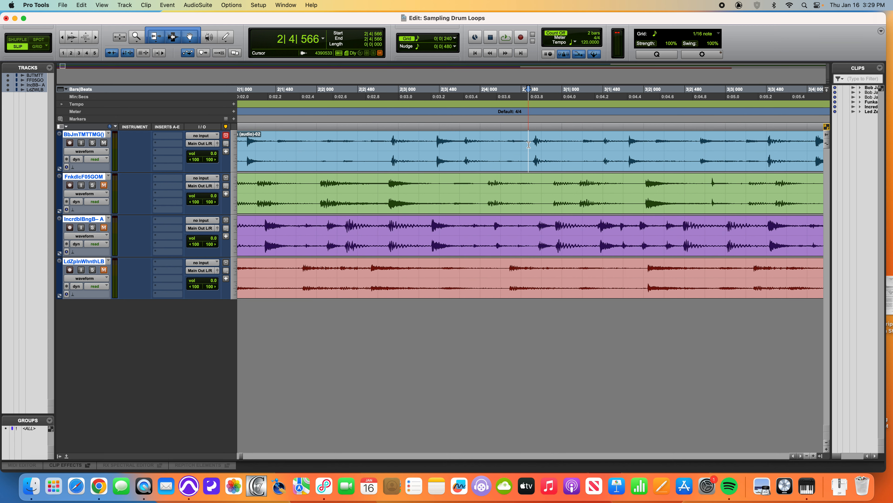
key("super+e")
Step: Select the isolated bar between 1|3|956 and 2|4|625 and play it back
left_click(503, 168)
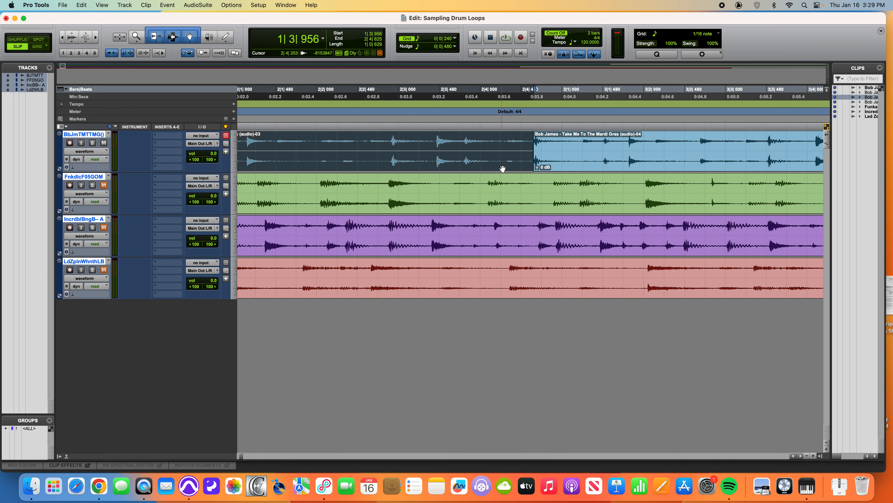
scroll(503, 169, "down", 3)
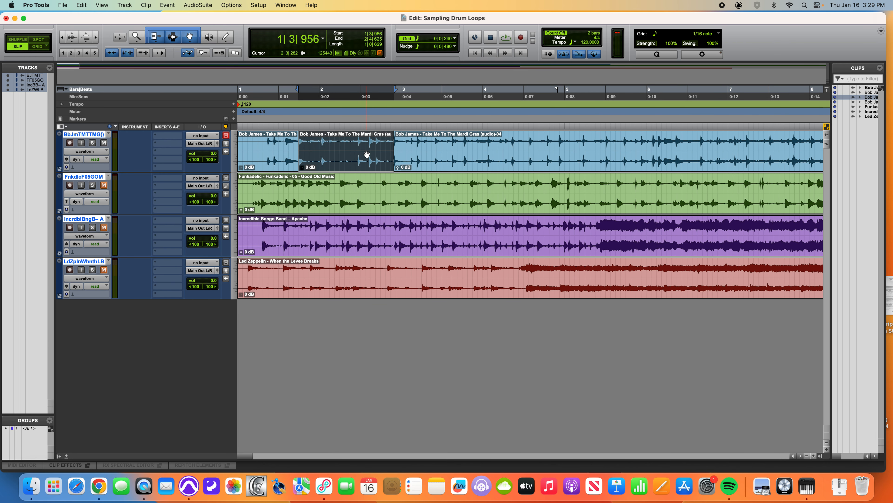
key("space")
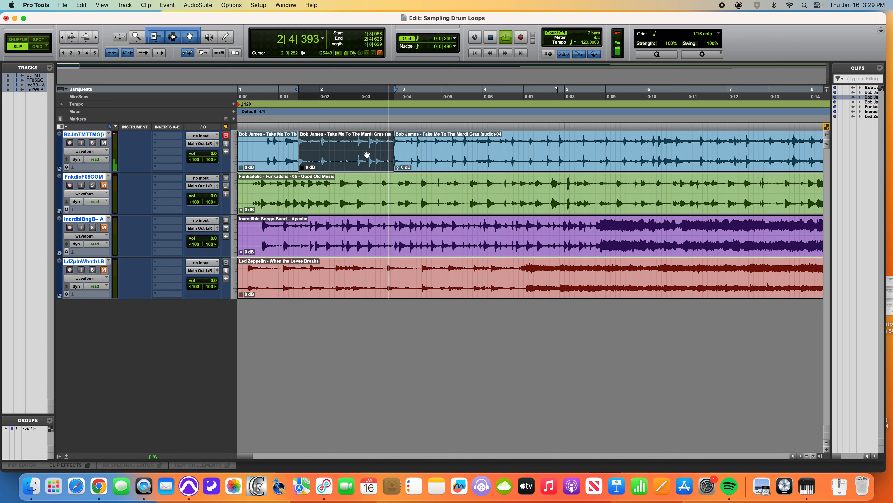
key("space")
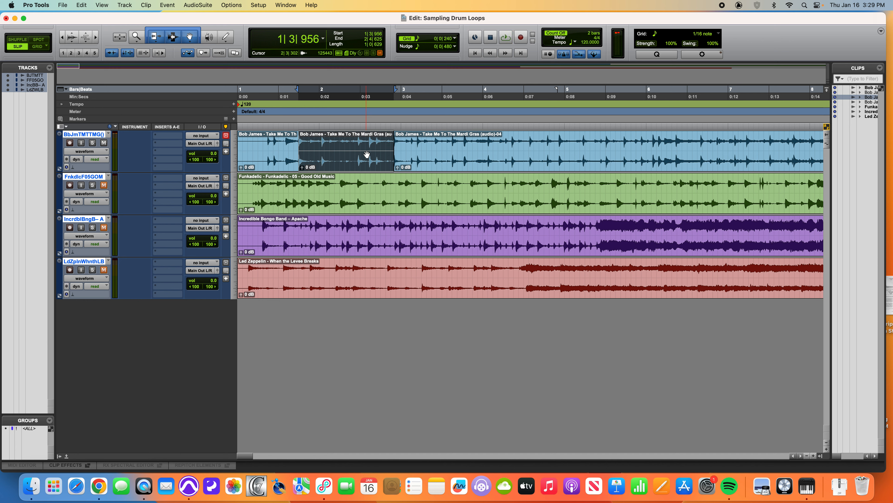
Step: Listen to the remaining Bob James clip and split it at the following downbeat, at 4|1|262
left_click(453, 161)
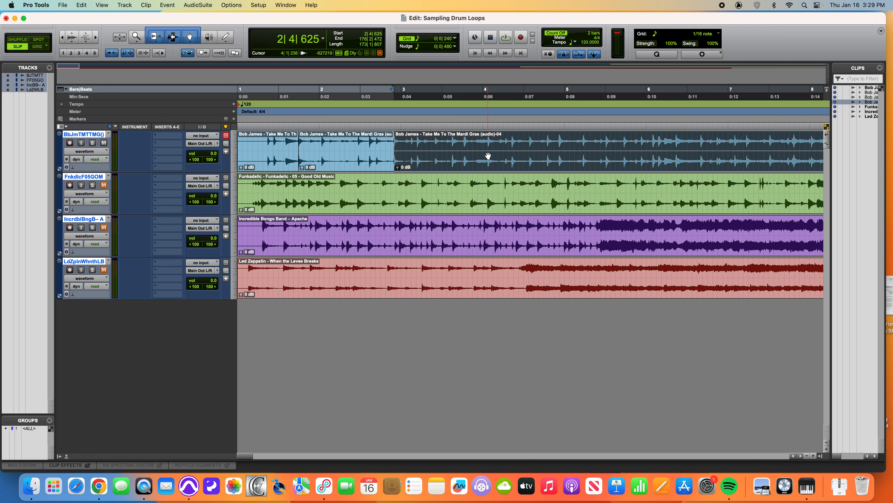
key("space")
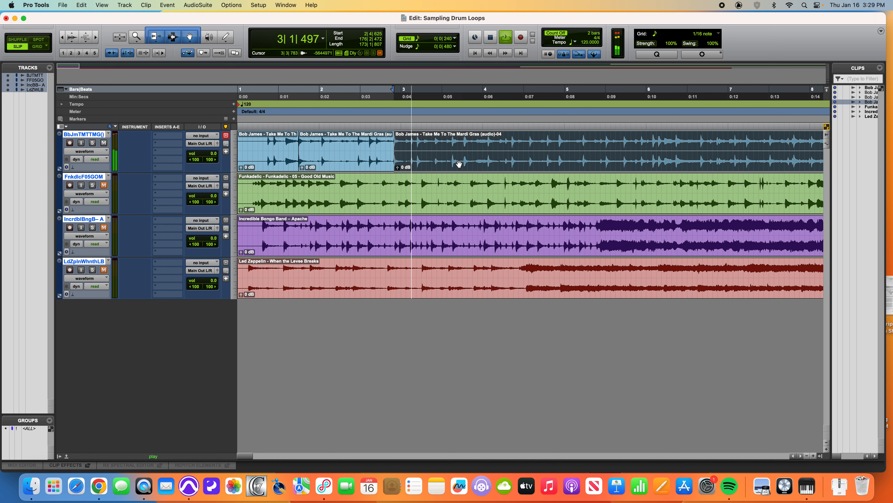
key("space")
left_click(485, 149)
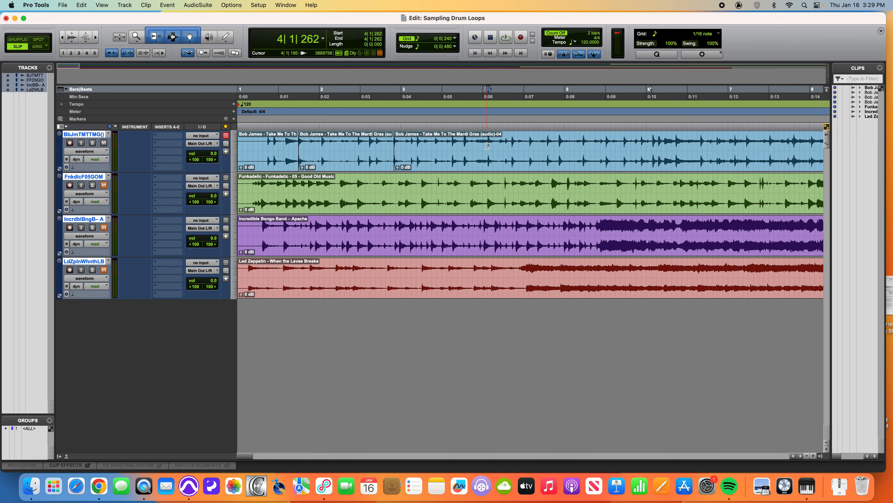
key("b")
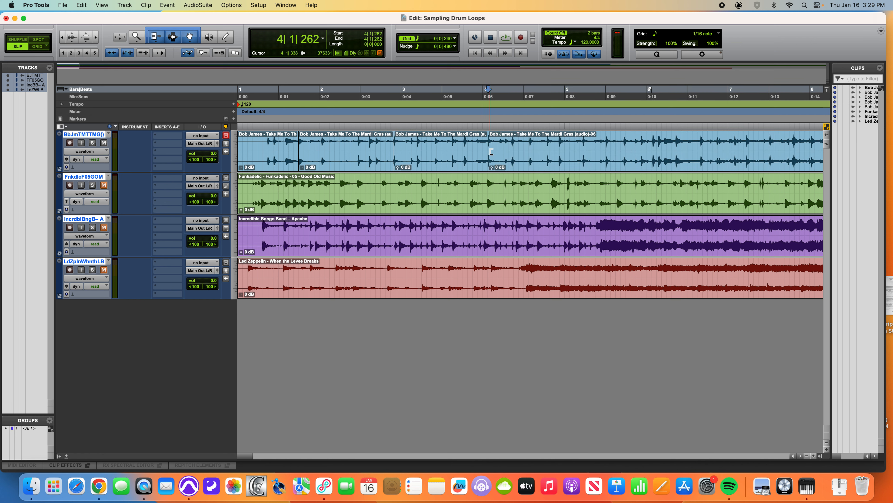
Step: Audition the second isolated Bob James bar and compare it with the first one
left_click(455, 167)
key("space")
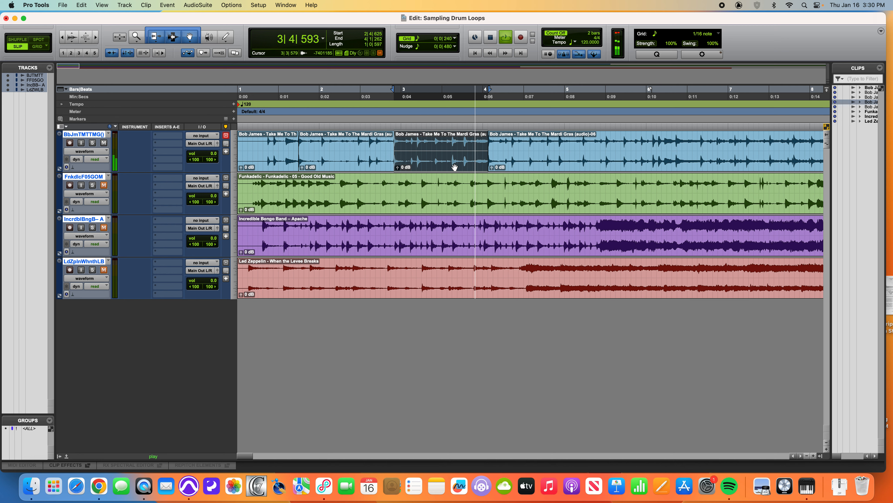
left_click(355, 162)
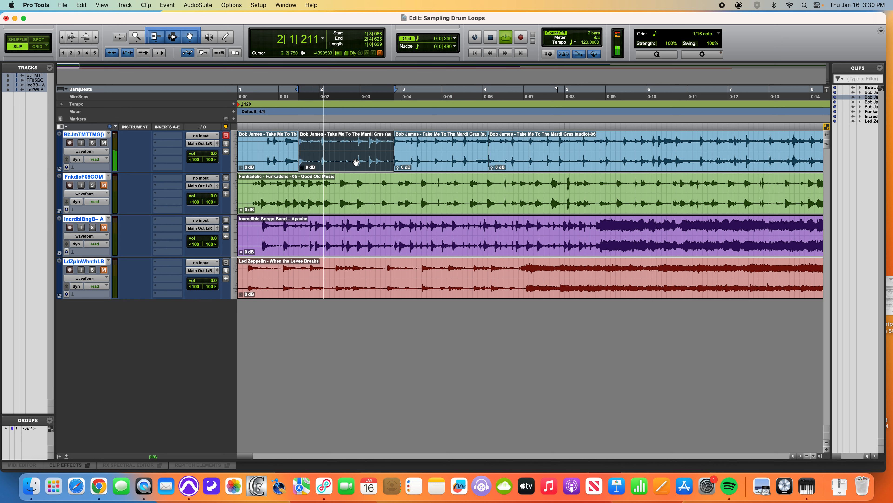
key("space")
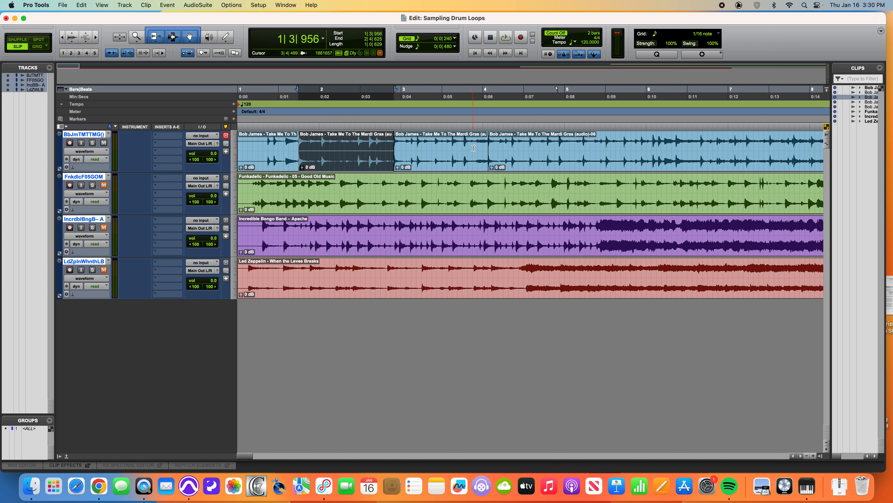
Step: Cut off and delete the silence opening the Bob James intro, and slide the remaining pickup to 1|1|000
left_click(261, 148)
key("Tab")
key("super+e")
left_click(259, 160)
key("Delete")
left_click_drag(295, 163, 264, 168)
key("space")
key("space")
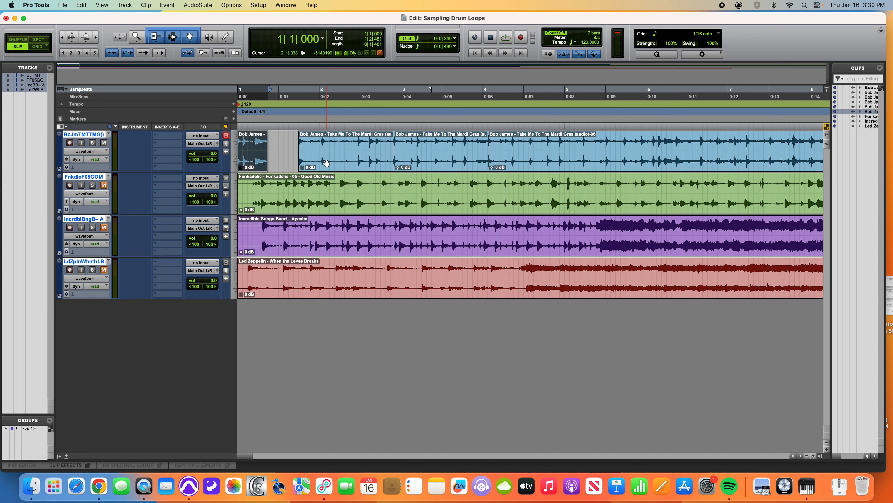
Step: Move the first isolated Bob James bar earlier to 1|3|506 and prefix its clip name with "Drums 1 - "
left_click_drag(326, 163, 313, 159)
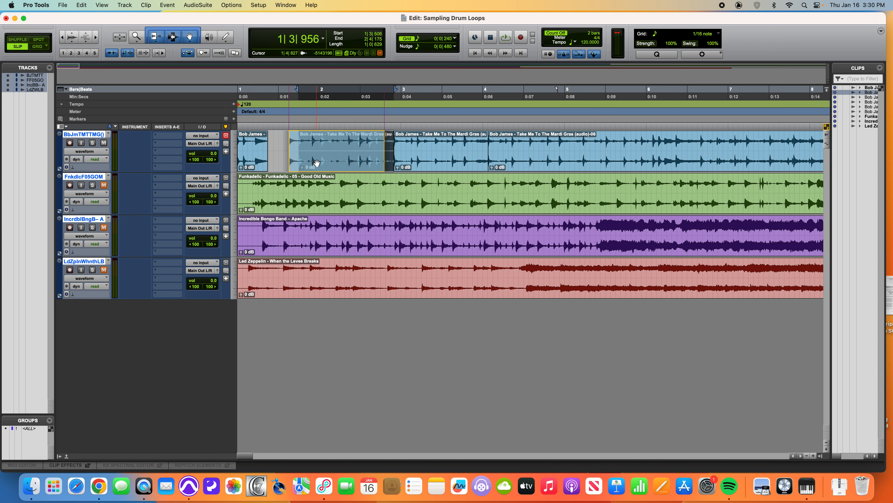
double_click(334, 162)
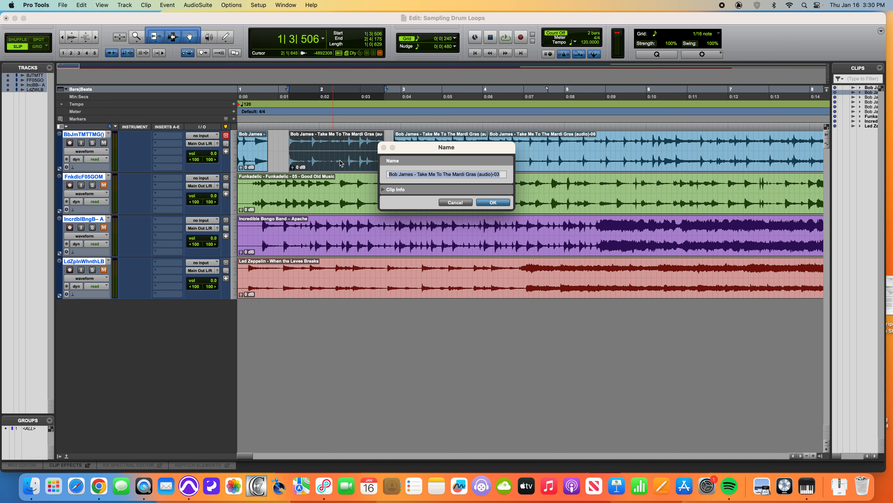
left_click(417, 174)
type("Drums")
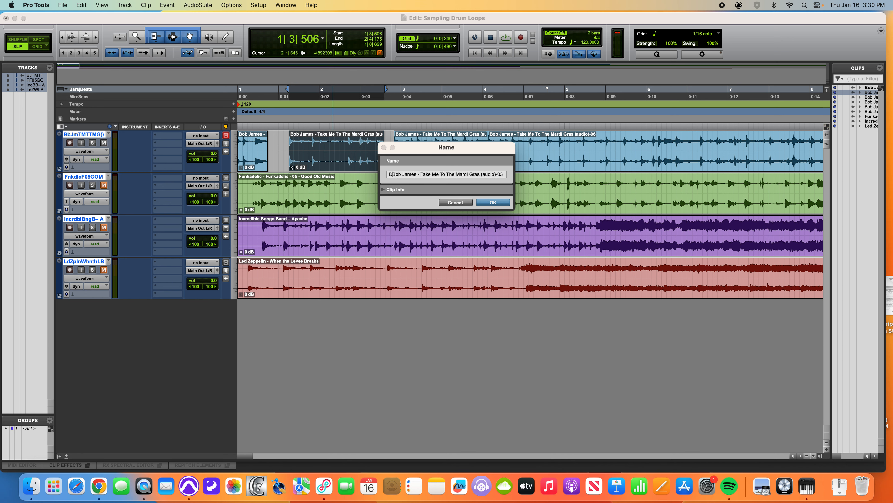
type("-")
key("BackSpace")
left_click(492, 202)
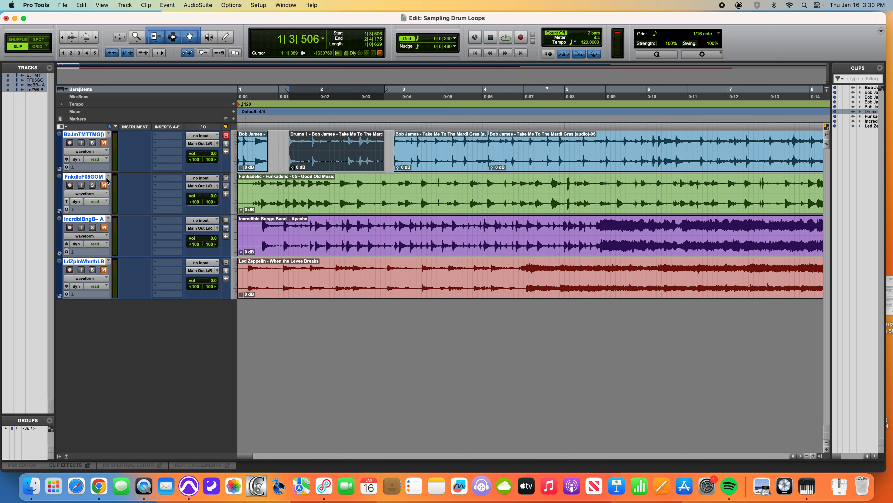
Step: Listen to the opening of the Funkadelic clip, from its start and from 1|4|345, to find the downbeat
left_click(291, 203)
key("space")
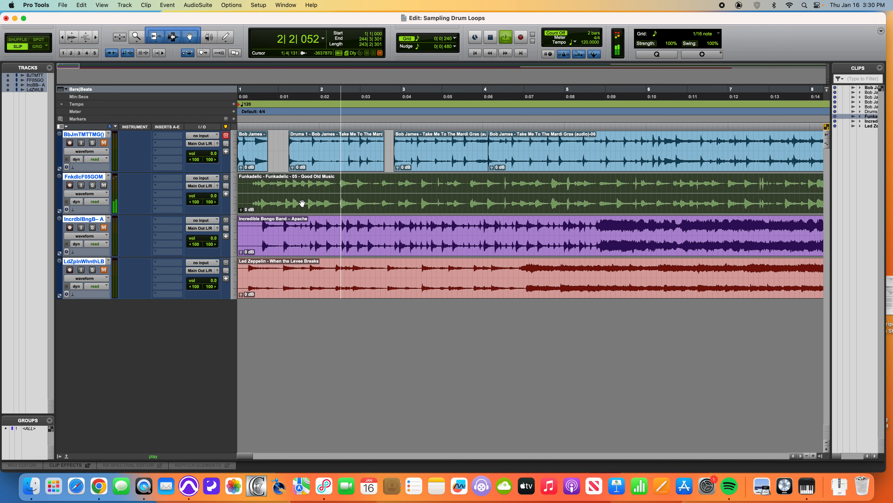
key("space")
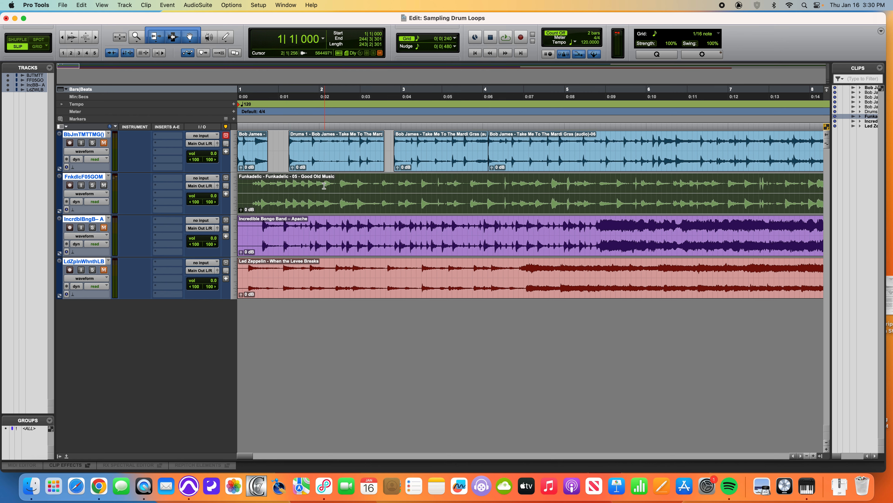
left_click_drag(324, 185, 334, 197)
left_click(306, 186)
key("space")
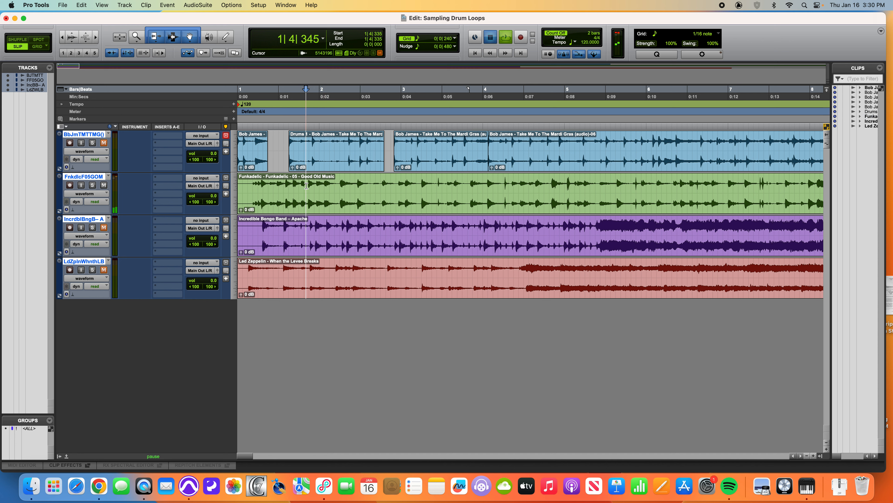
key("space")
Step: Locate and audition the Funkadelic downbeat transient at 2|1|269, and split the clip there
left_click(322, 187)
key("Tab")
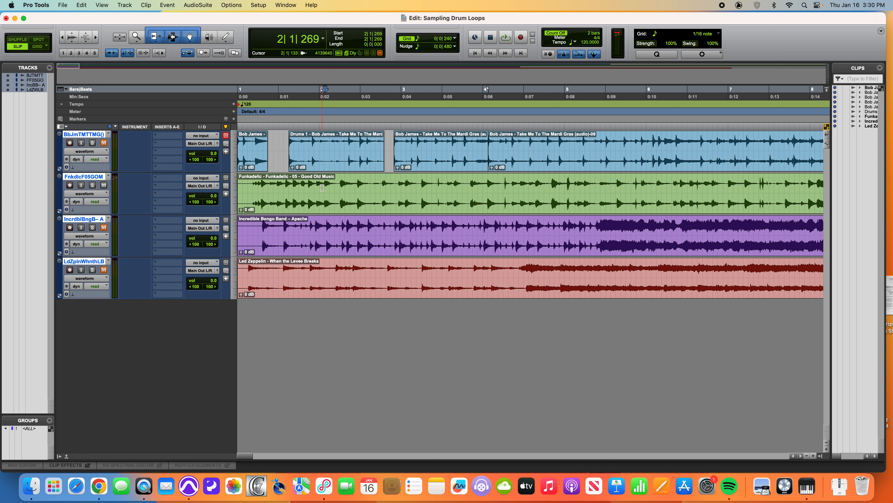
key("space")
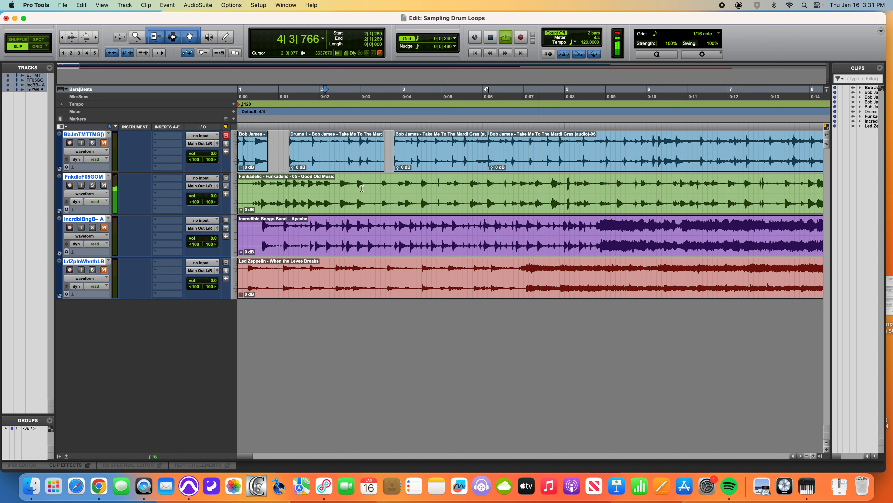
key("space")
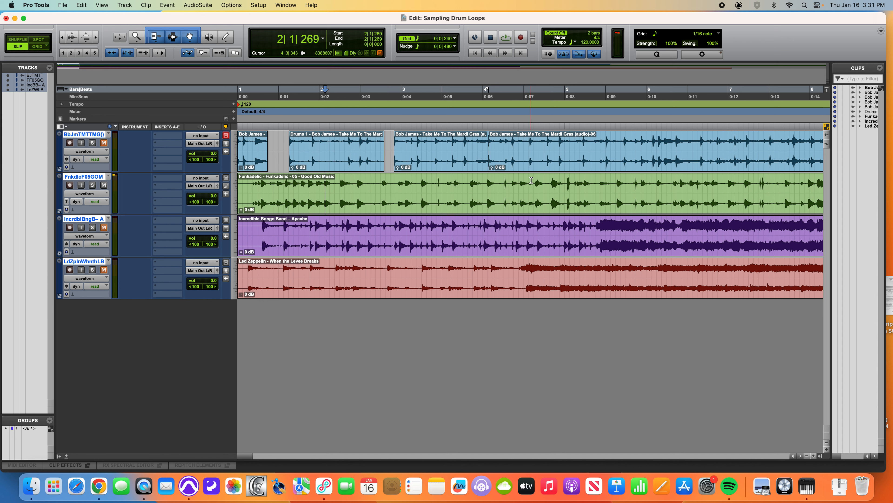
key("space")
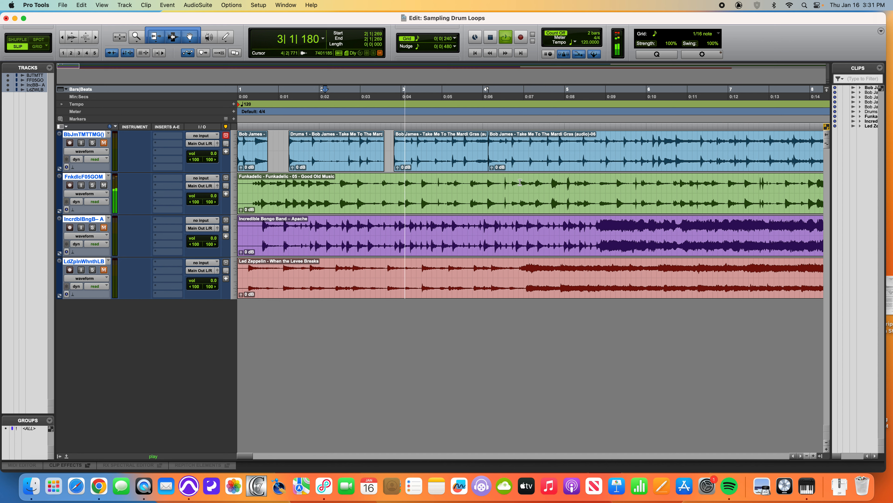
key("space")
left_click(320, 182)
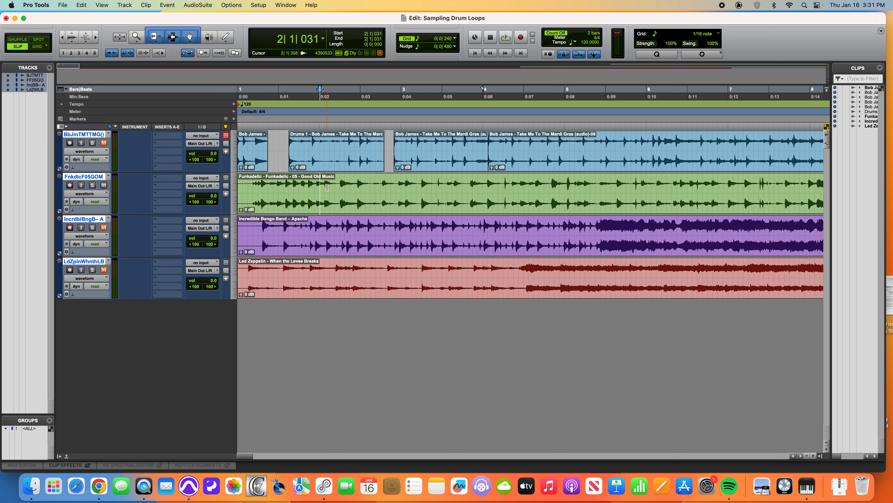
left_click(327, 188)
key("super+e")
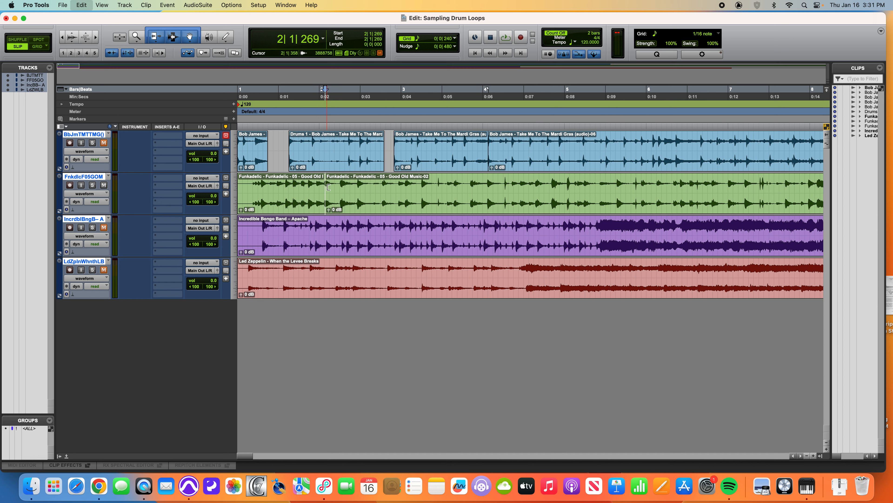
Step: Listen to the Funkadelic audio from the downbeat and split it at the next bar's downbeat, at 3|3|591
left_click(364, 203)
key("space")
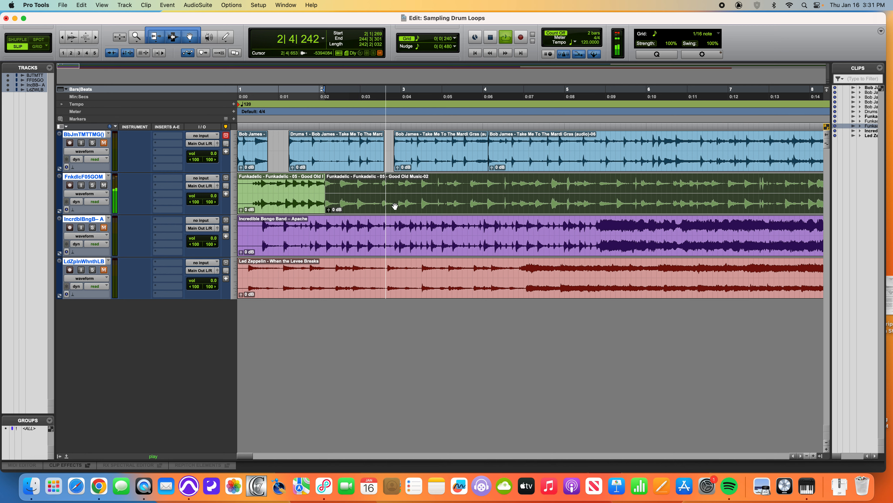
key("space")
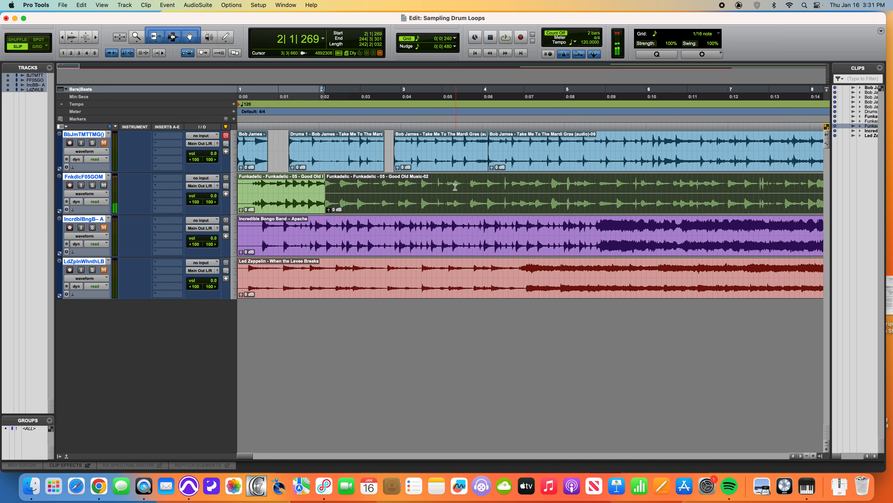
left_click_drag(456, 185, 466, 191)
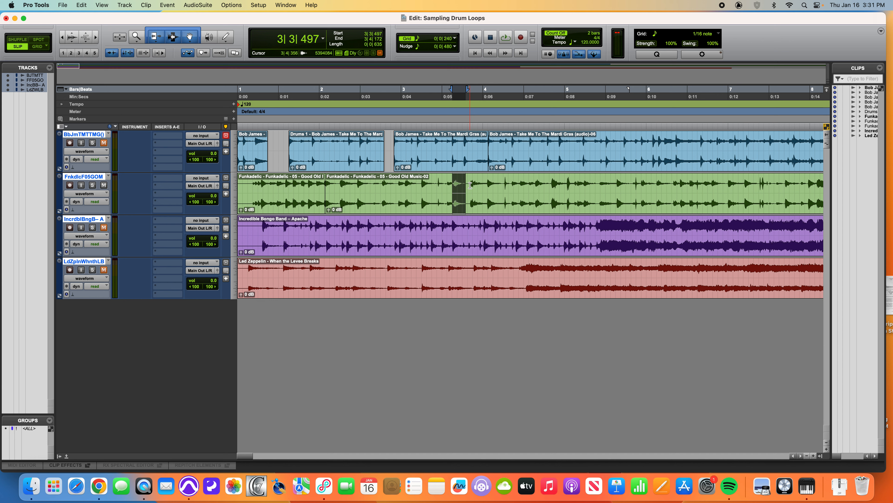
left_click(450, 183)
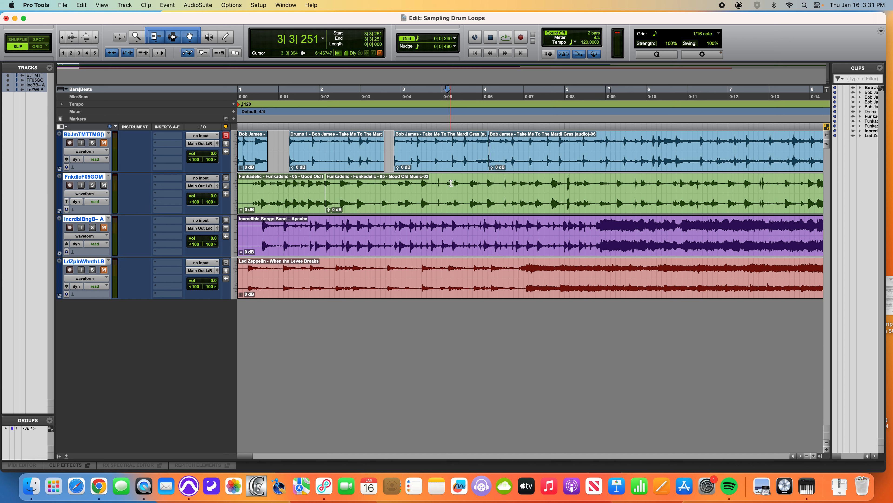
key("space")
key("space")
key("space")
key("space")
key("space")
key("space")
key("b")
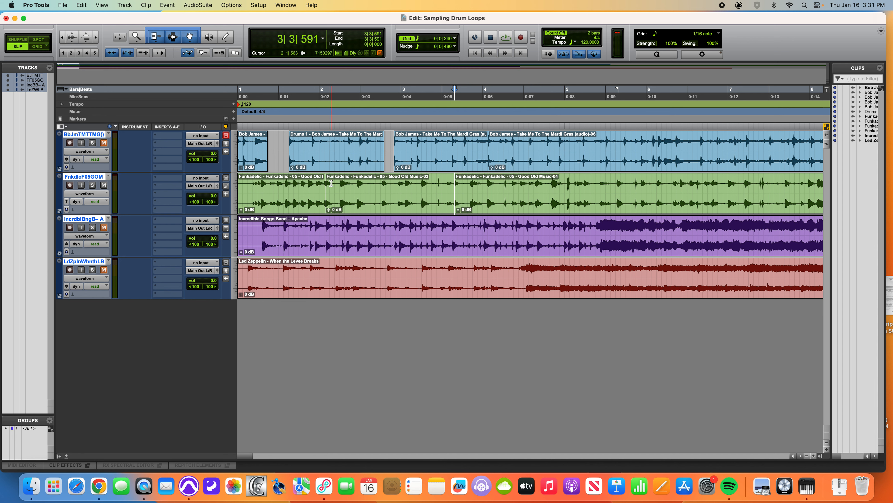
Step: Play back the isolated Funkadelic bar between 2|1|269 and 3|3|591
left_click(419, 204)
key("space")
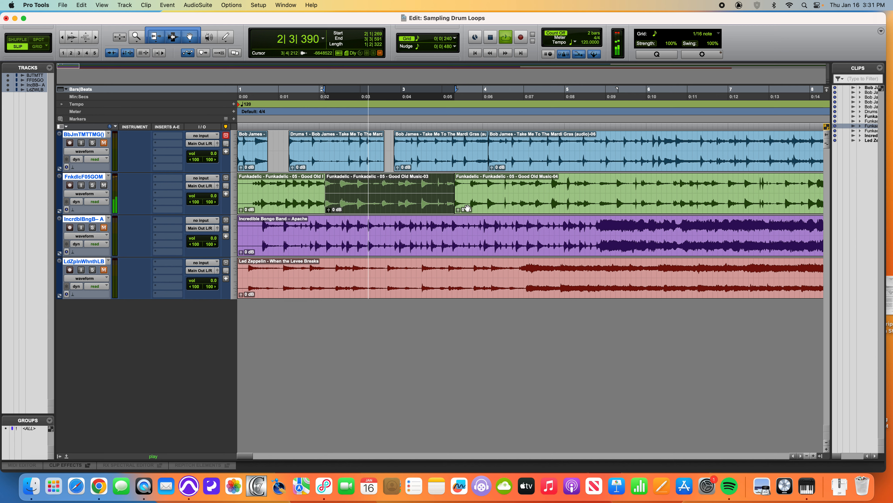
key("space")
Step: Split the silence off the Funkadelic intro at 1|1|742 and slide the remaining pickup to the session start
left_click(319, 204)
key("space")
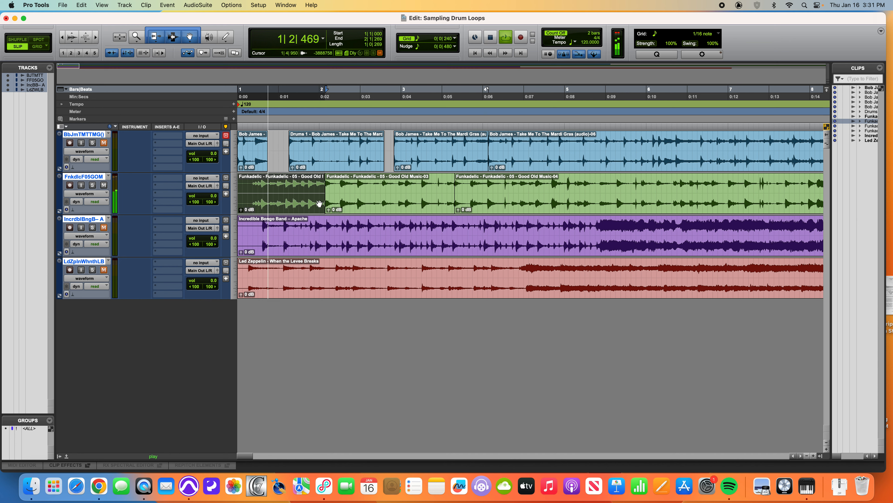
key("space")
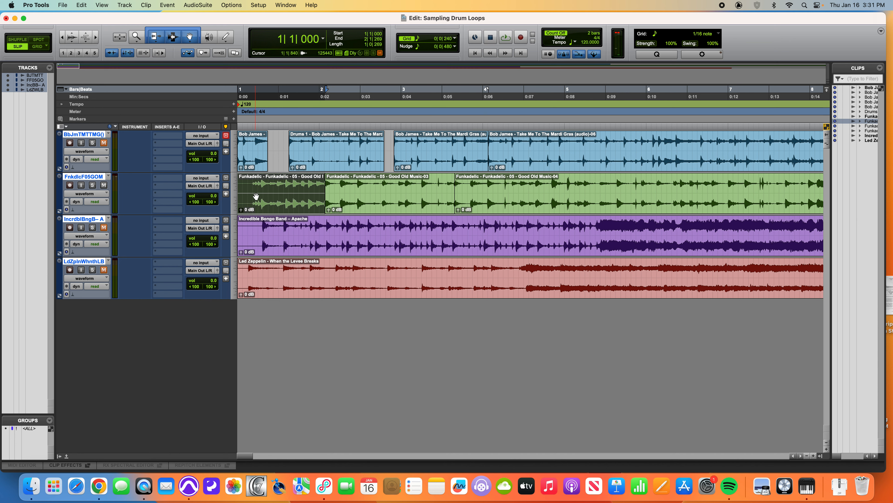
left_click(256, 196)
key("super+e")
left_click(248, 205)
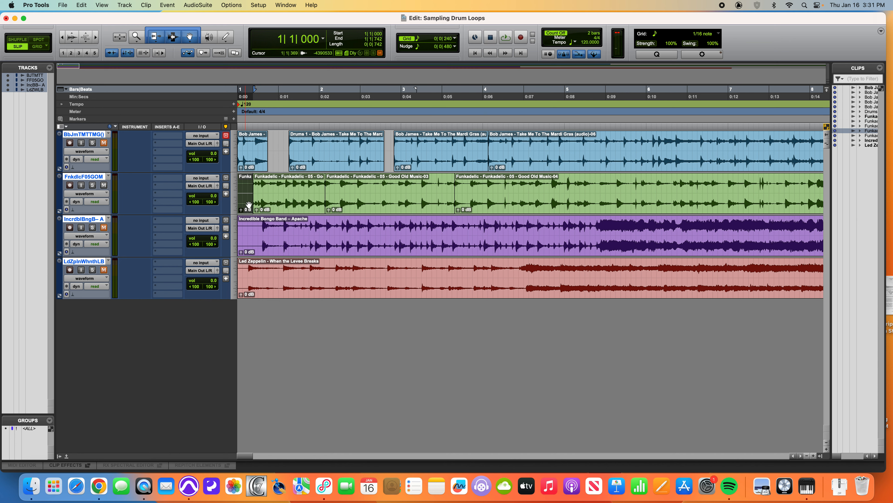
left_click_drag(306, 210, 290, 211)
Step: Move the isolated Funkadelic bar earlier to 1|4|861 and prefix its clip name with "Drums 2 - "
left_click_drag(415, 206, 406, 206)
double_click(393, 207)
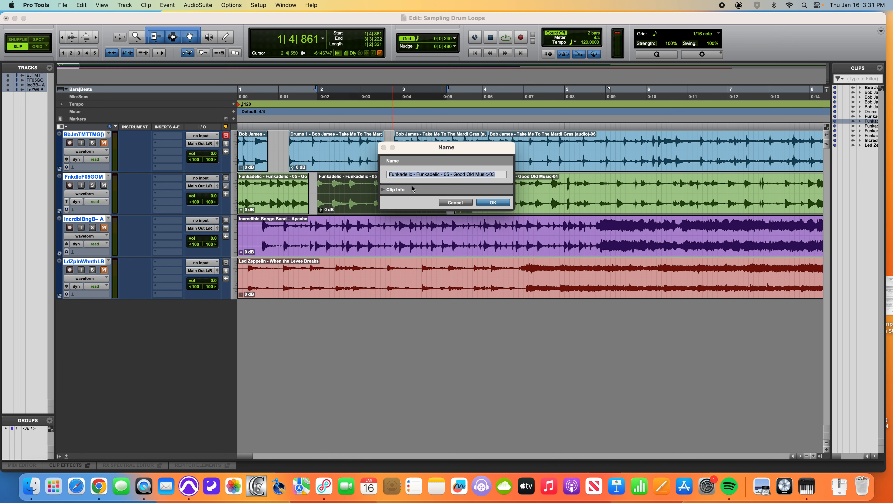
left_click(390, 175)
type("Drums 2 -")
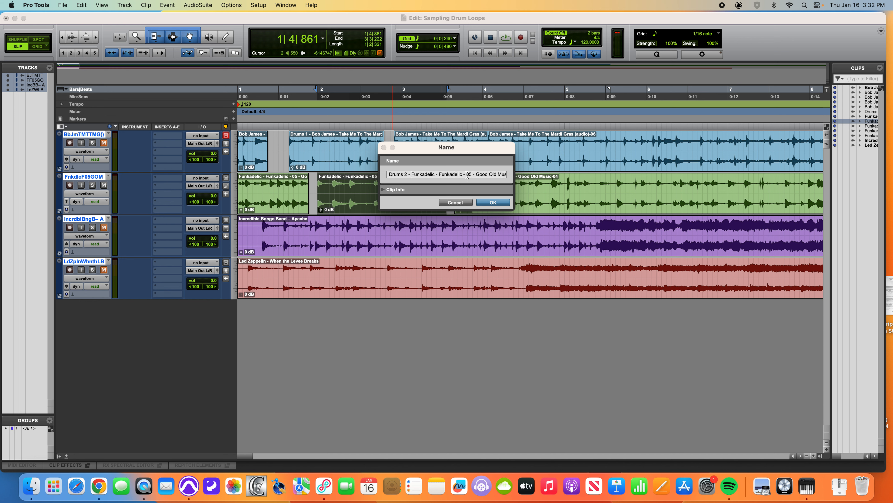
left_click(493, 203)
Step: Listen to the remaining Funkadelic clip and split it at the following downbeat, at 5|1|932
left_click(491, 211)
key("space")
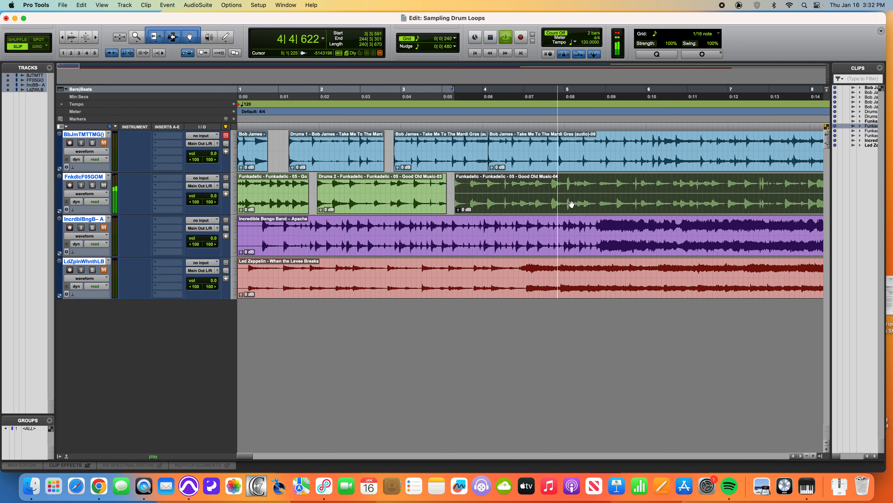
key("space")
left_click(581, 192)
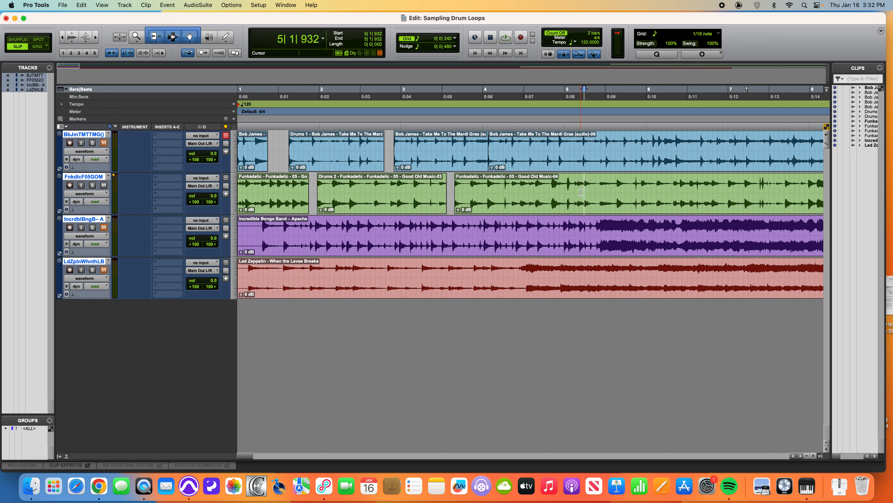
key("super+e")
Step: Audition the second isolated Funkadelic bar from 3|3|591 to 5|1|932, and select the Drums 2 clip
left_click(558, 208)
key("space")
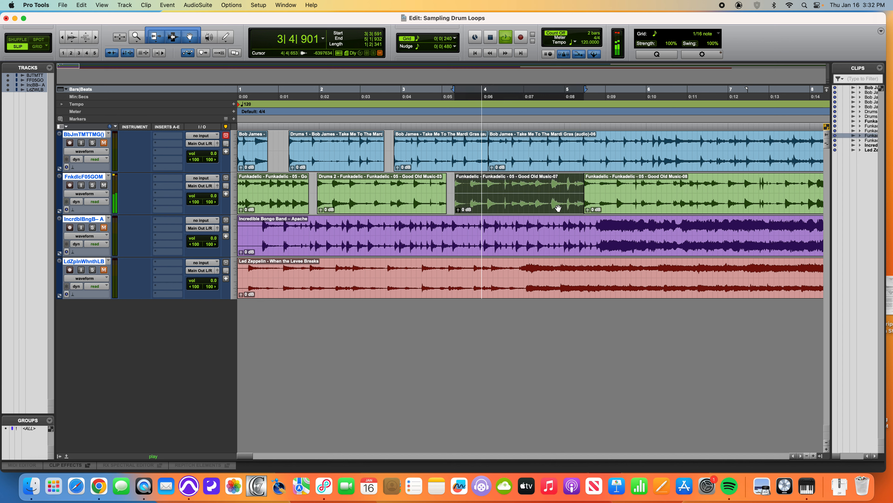
key("space")
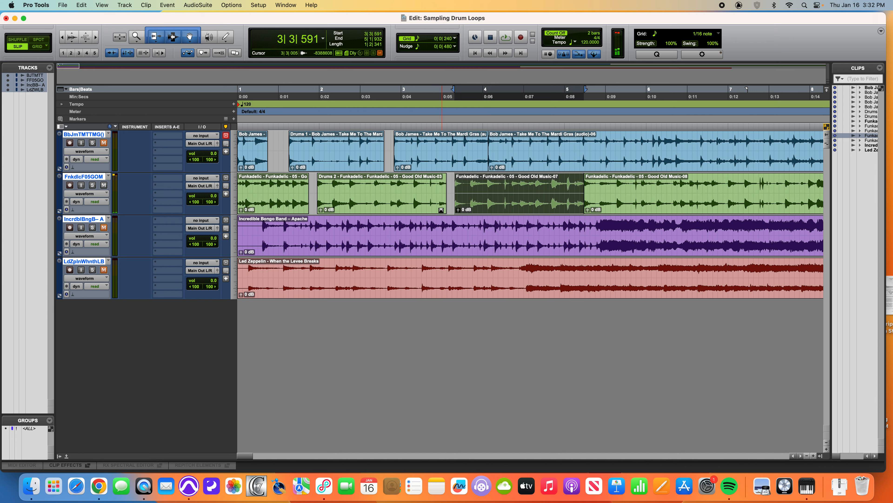
left_click(418, 203)
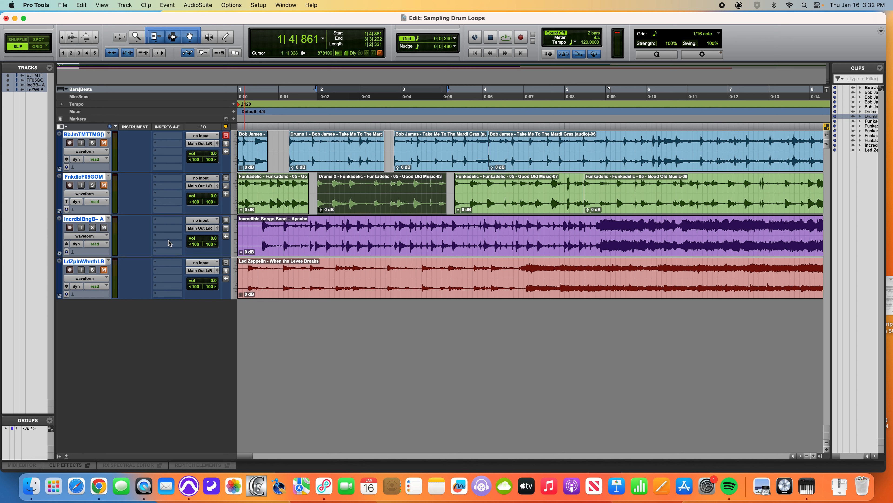
Step: Select the Incredible Bongo Band clip and audition its intro from 1|2|023
left_click(330, 252)
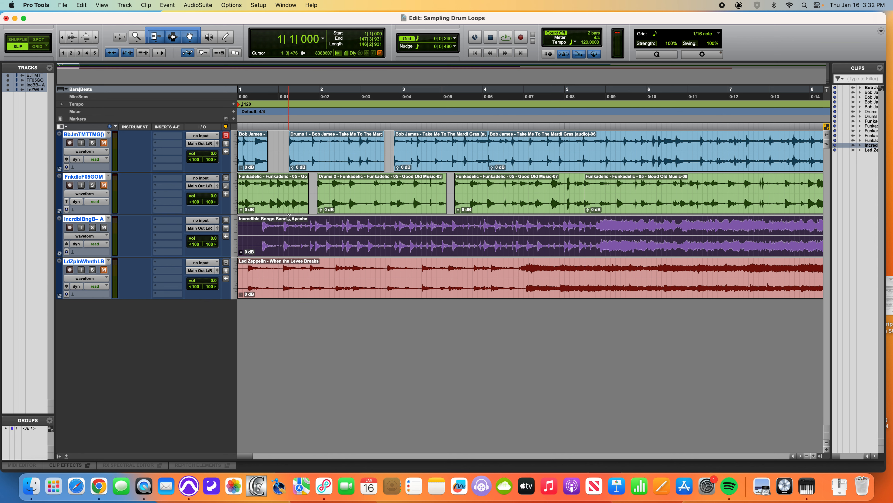
key("r")
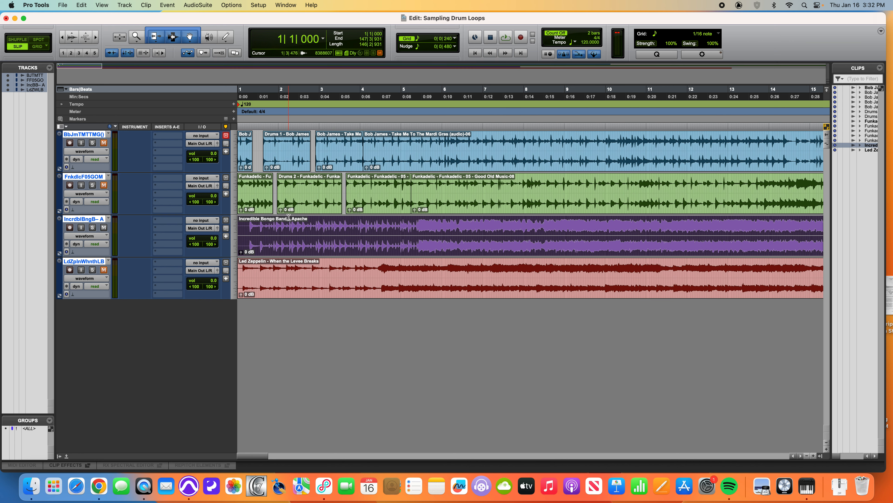
left_click(248, 230)
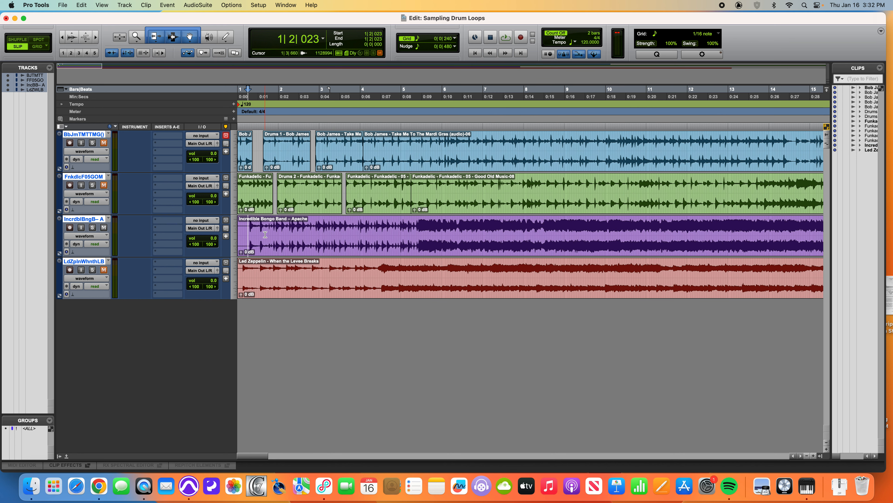
key("space")
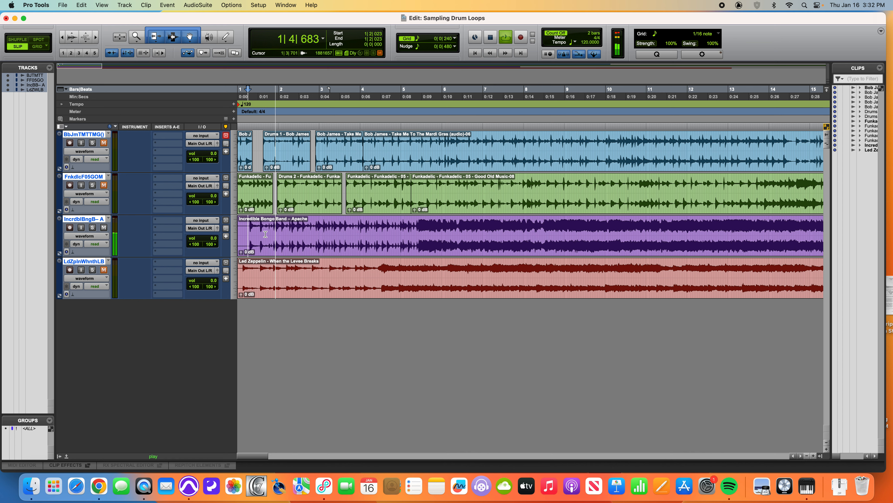
key("space")
Step: Check further along the Apache song for a drum break, auditioning it from 32|2|914
scroll(484, 236, "right", 10)
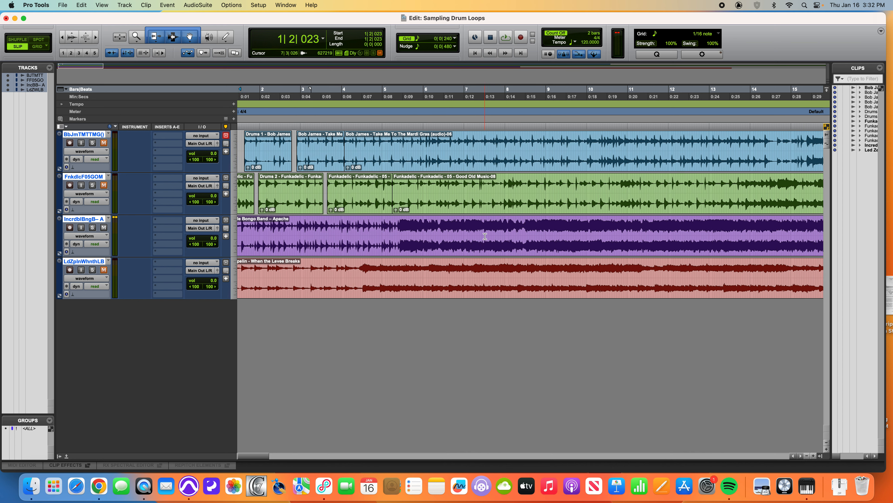
scroll(485, 237, "right", 15)
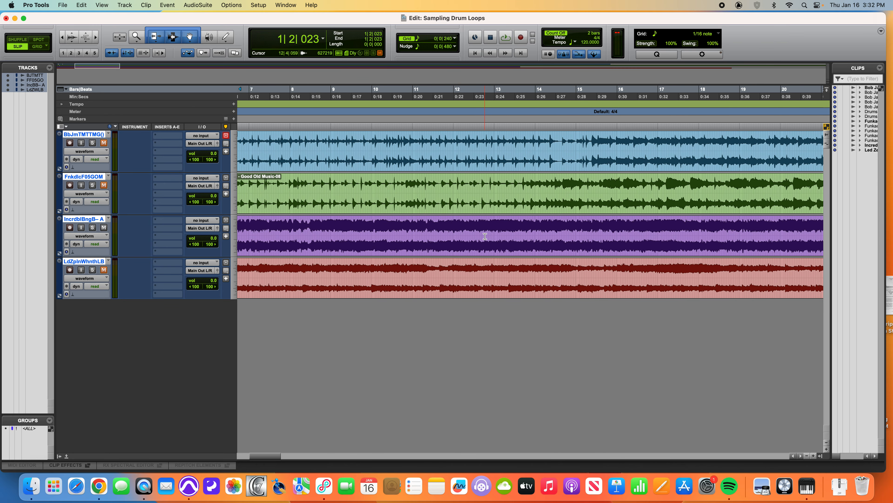
scroll(484, 236, "right", 14)
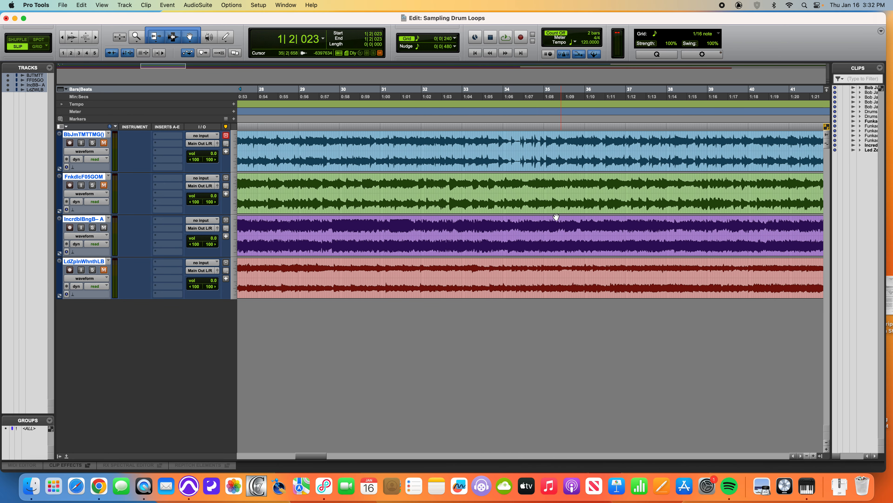
key("r")
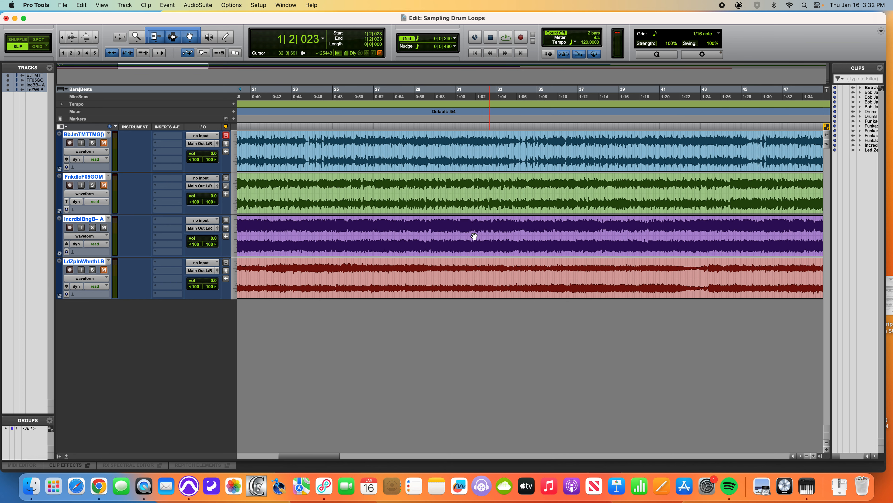
left_click(487, 227)
key("space")
key("space")
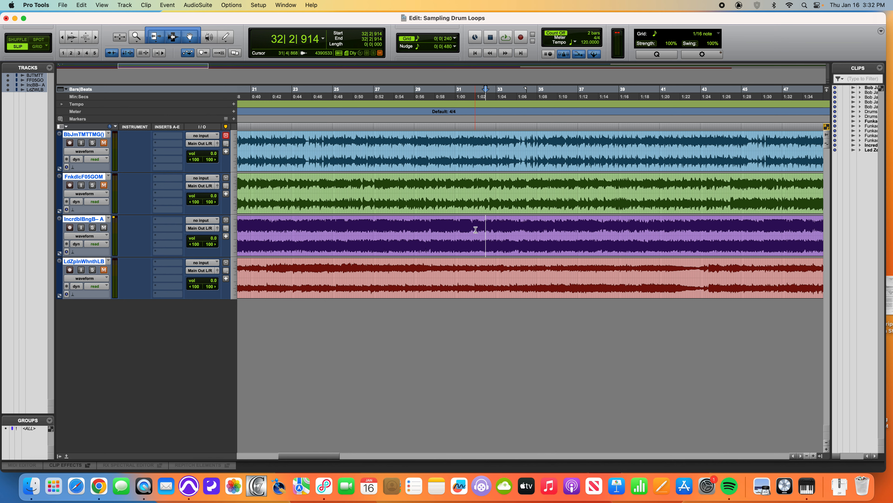
Step: Locate the sparse drum section of Apache past bar 70 and audition it from 70|4|038
scroll(513, 246, "right", 10)
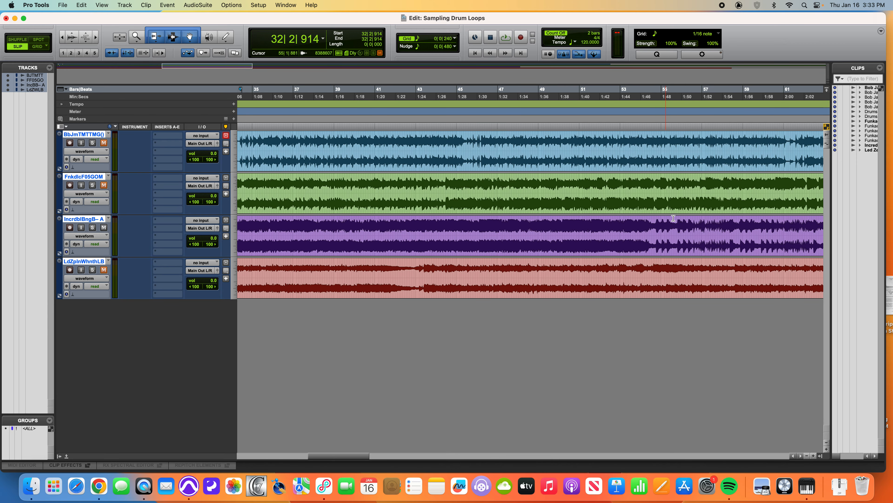
scroll(687, 228, "right", 7)
scroll(691, 232, "right", 4)
left_click(672, 228)
key("space")
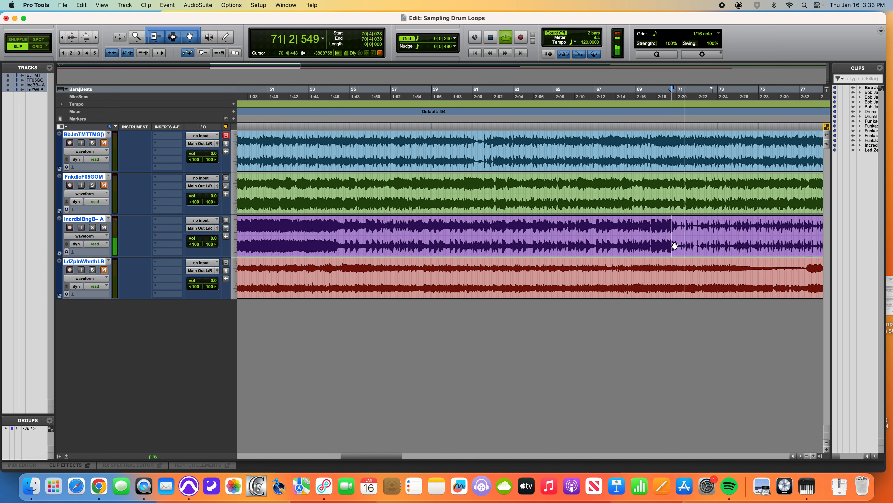
scroll(680, 243, "right", 3)
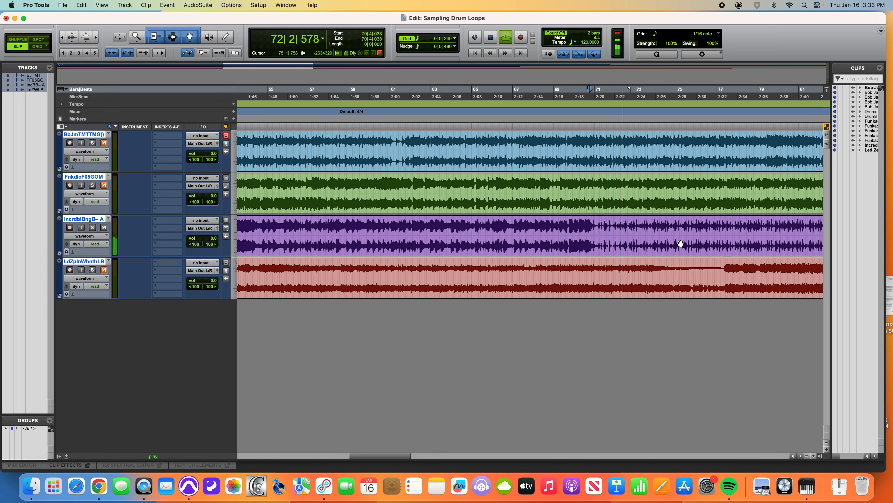
scroll(680, 244, "right", 3)
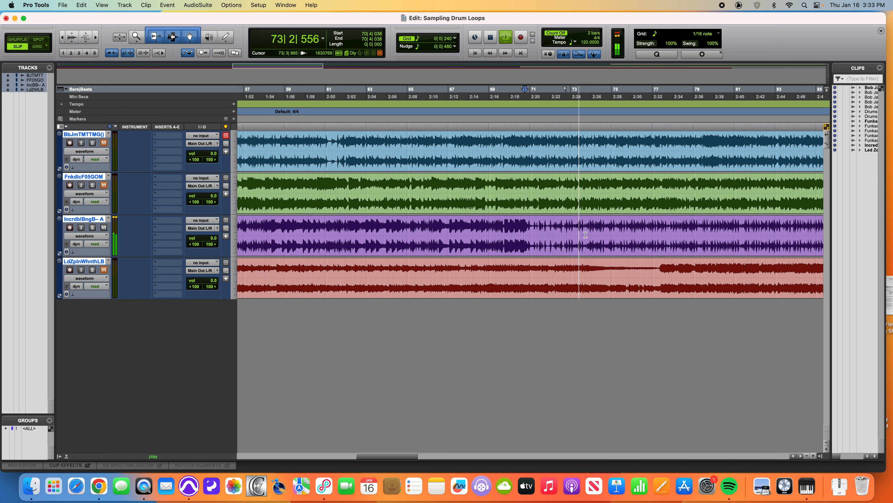
key("space")
Step: Listen to the Apache drum break from 72|1|911 and split the clip at the downbeat, at 72|4|216
left_click(563, 232)
key("t")
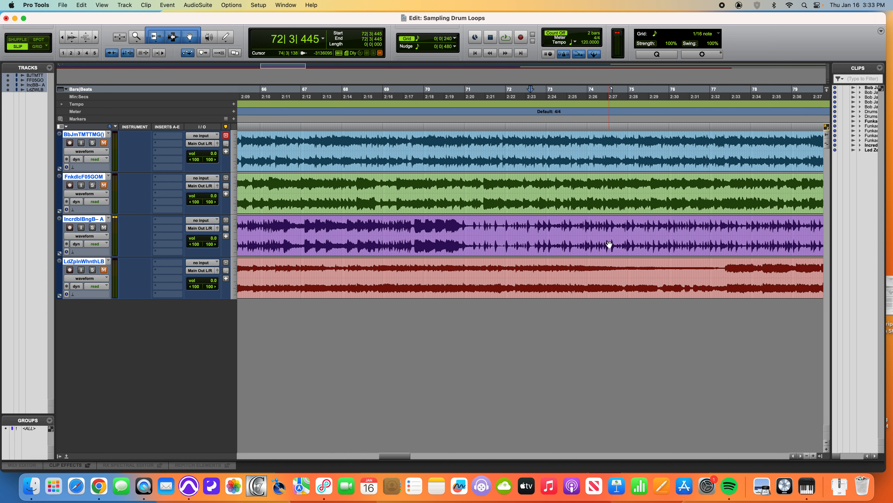
key("t")
key("t")
left_click(469, 228)
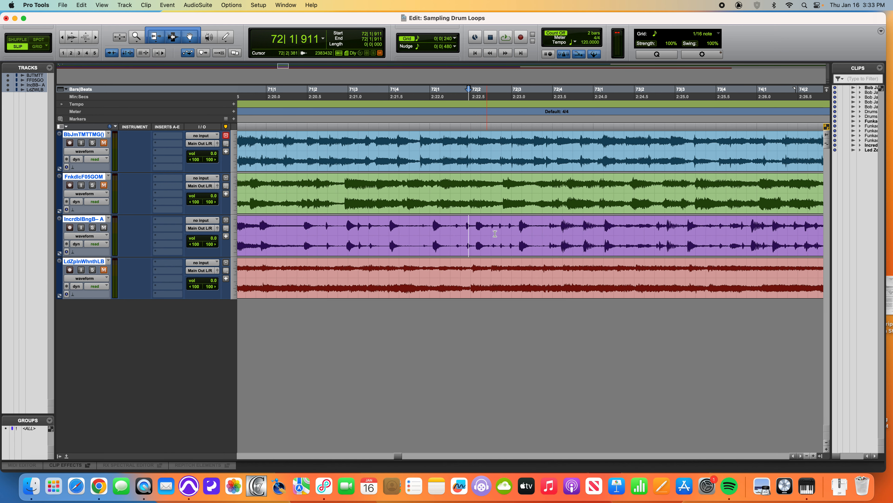
key("space")
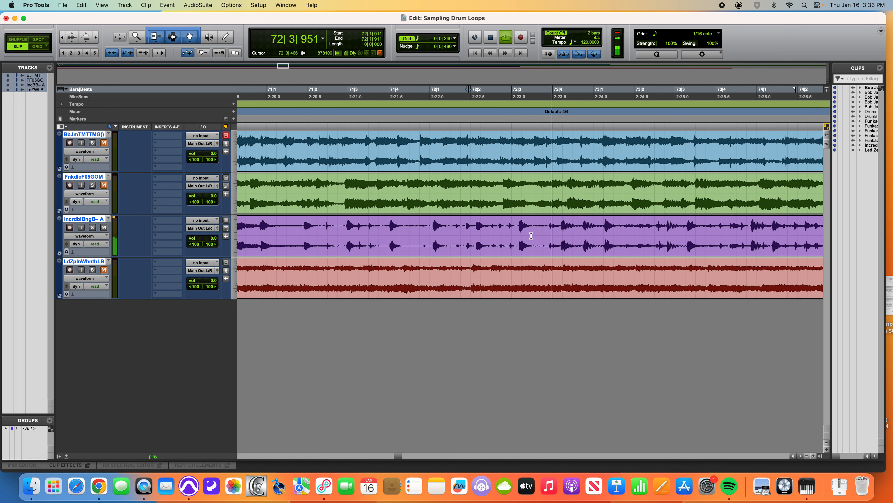
key("space")
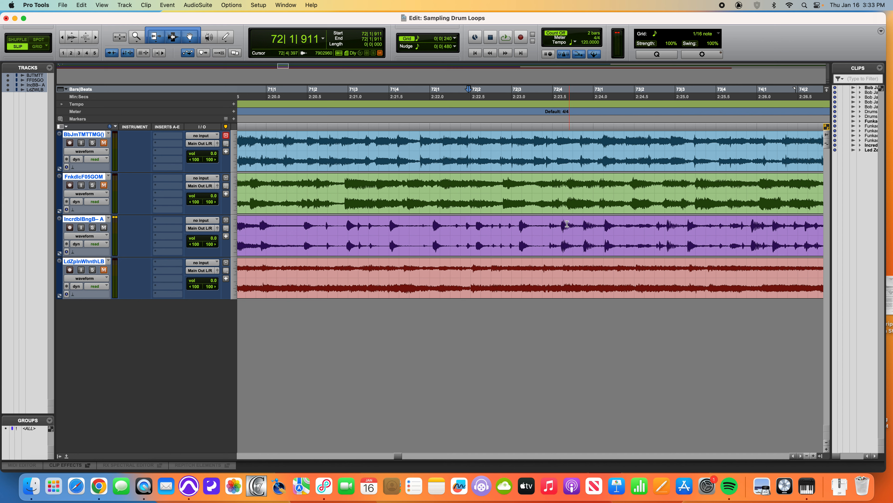
left_click(556, 230)
left_click(561, 243)
key("super+e")
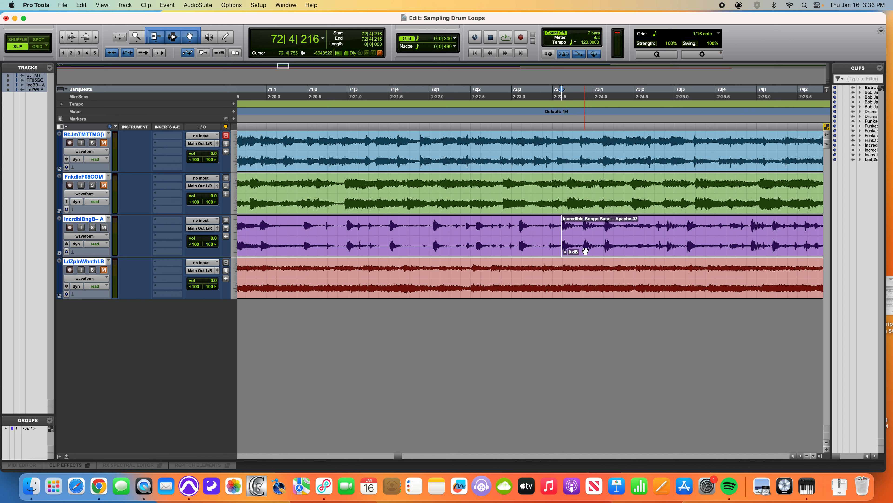
Step: Listen to the Apache clip from 72|4|216 and split it at the following downbeat, at 73|4|344
left_click(585, 250)
key("space")
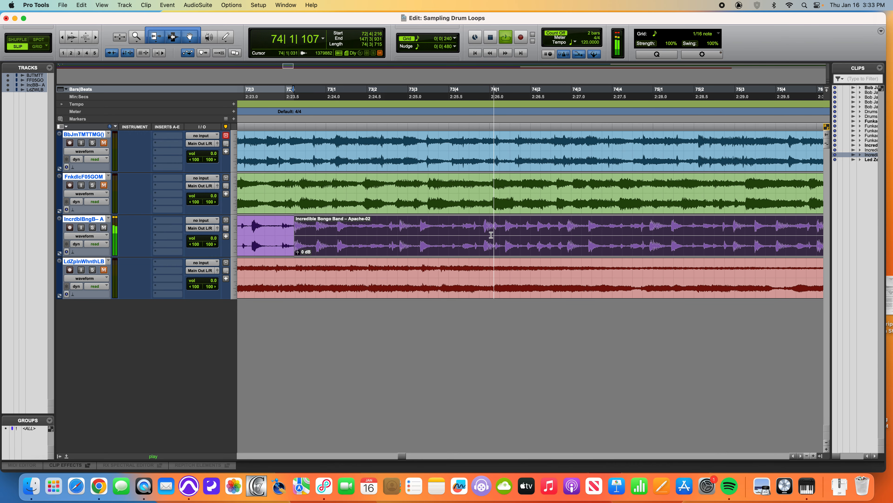
key("space")
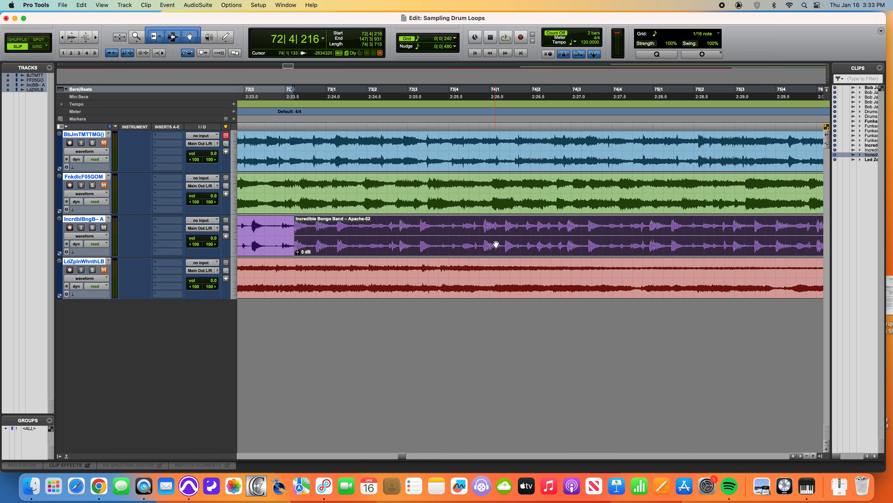
scroll(496, 243, "right", 1)
key("space")
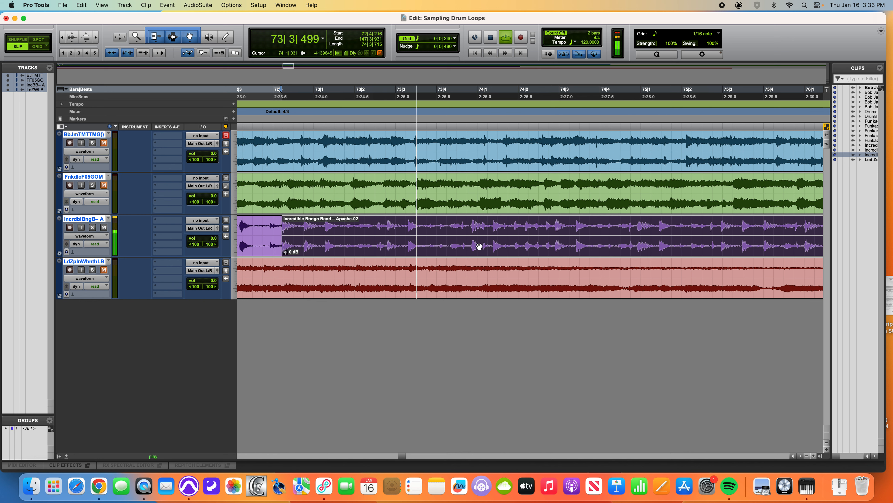
key("space")
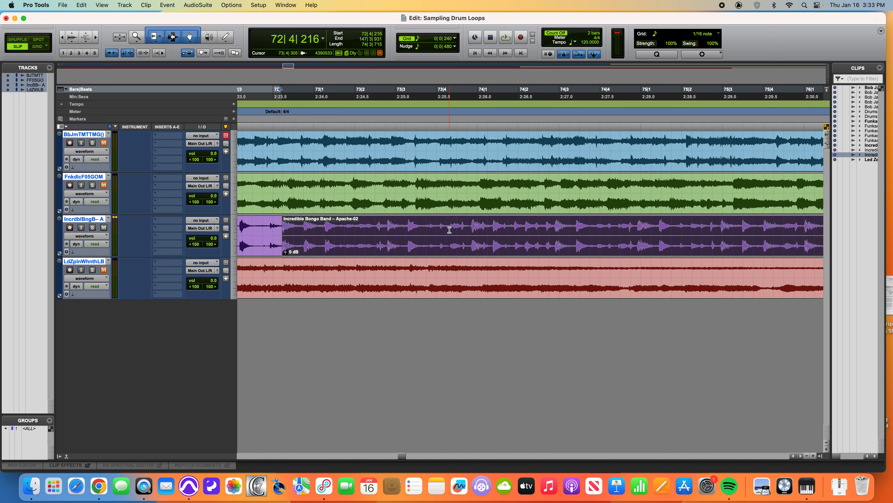
left_click(454, 231)
key("Tab")
key("super+e")
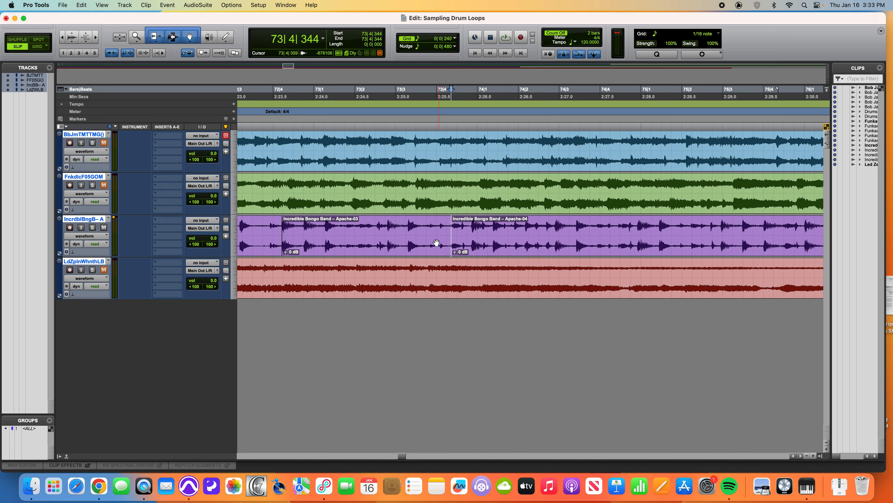
Step: Audition the Apache clips on both sides of the 73|4|344 split and inspect the transients around the cut closely
left_click(435, 242)
key("space")
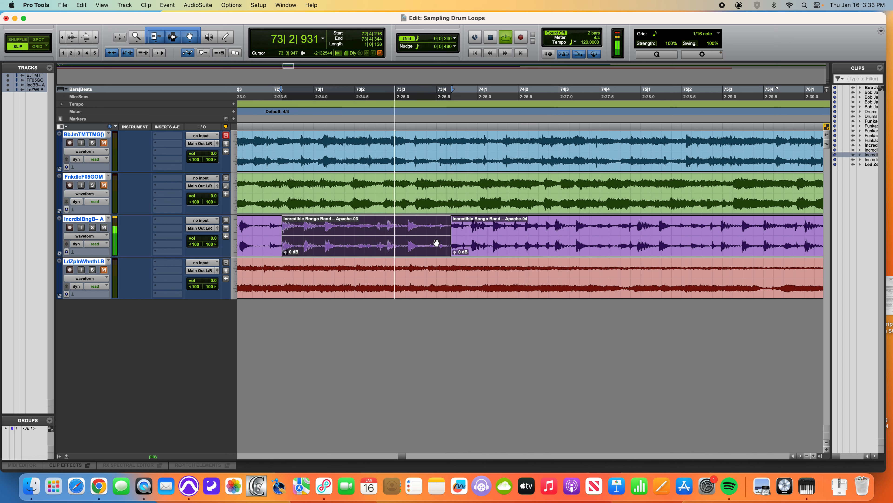
left_click(484, 246)
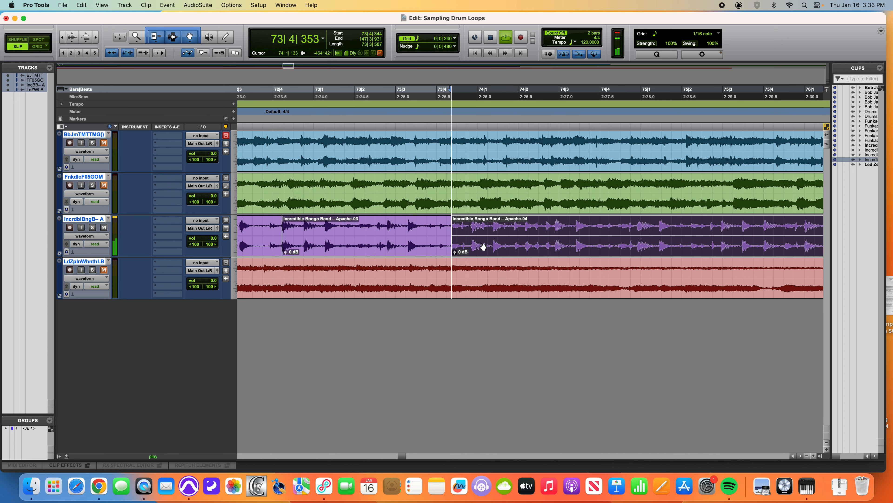
key("space")
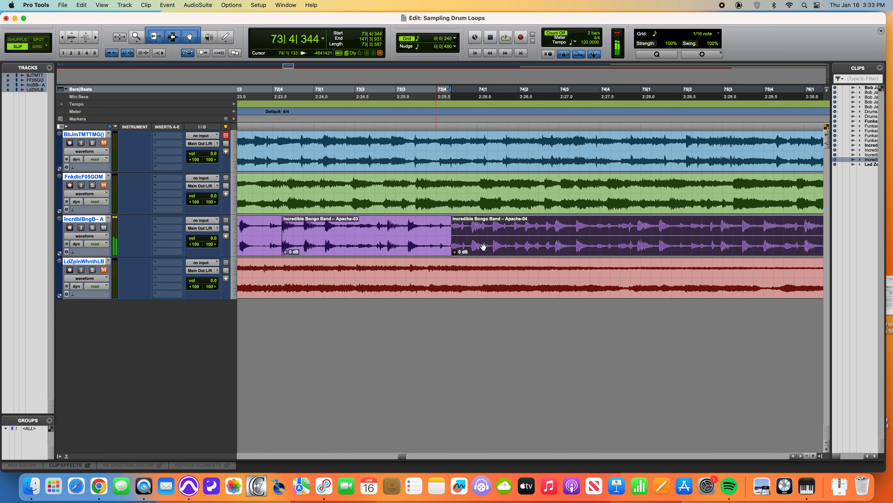
key("super+bracketright")
key("super+bracketright")
key("super+bracketright")
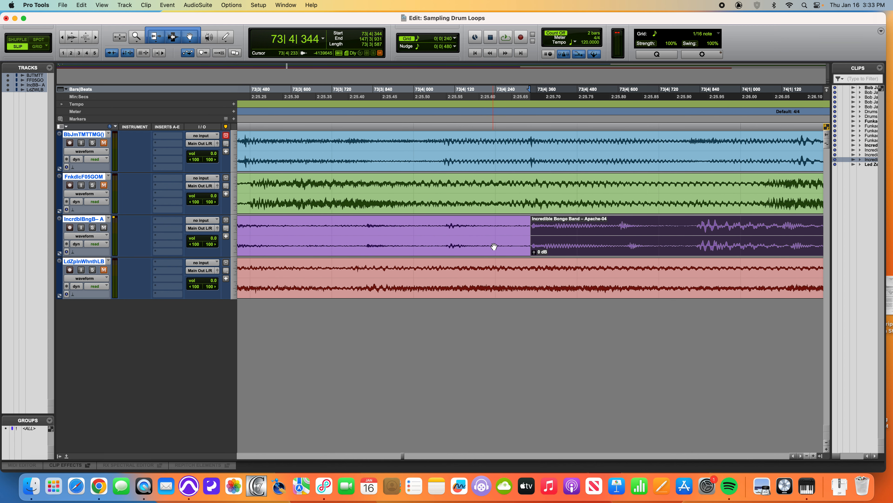
key("Tab")
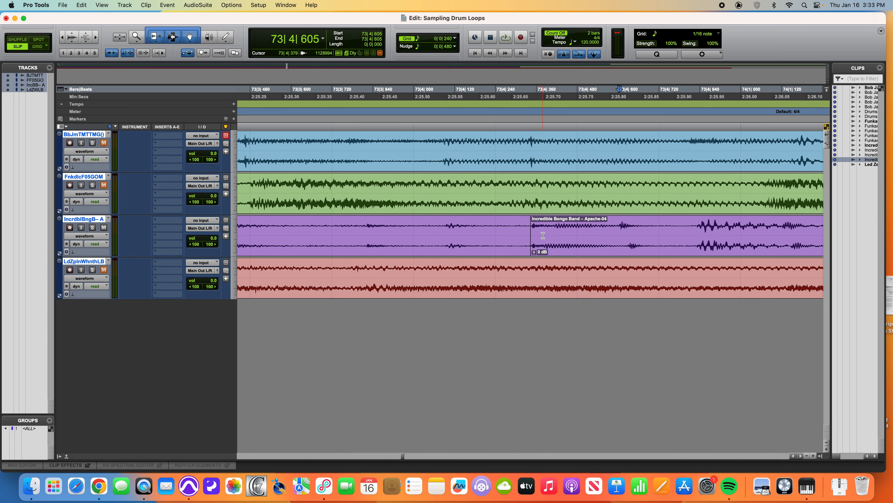
Step: Replay the isolated Apache bar from 72|4|216 to 73|4|344, and audition the clip that follows it
left_click(497, 244)
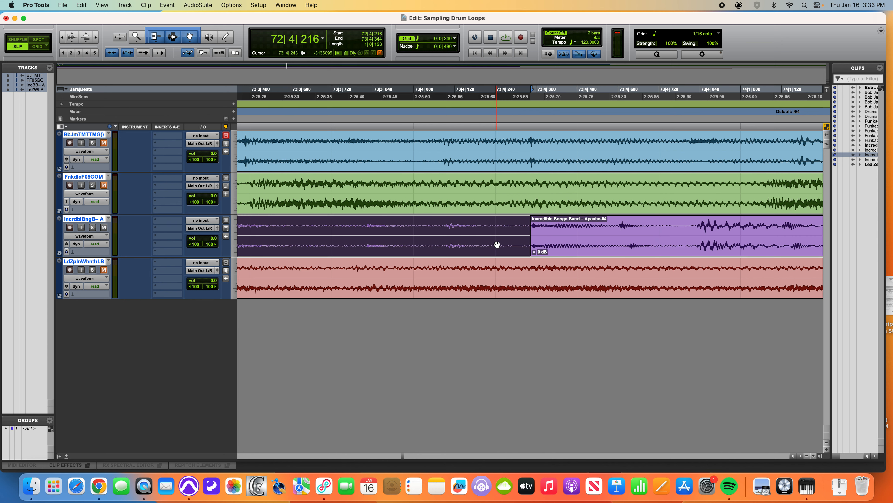
key("r")
key("r")
key("space")
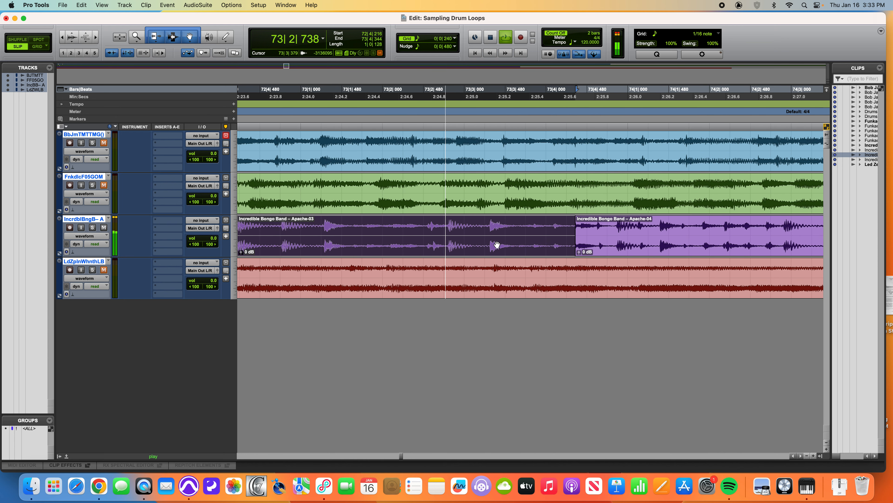
key("r")
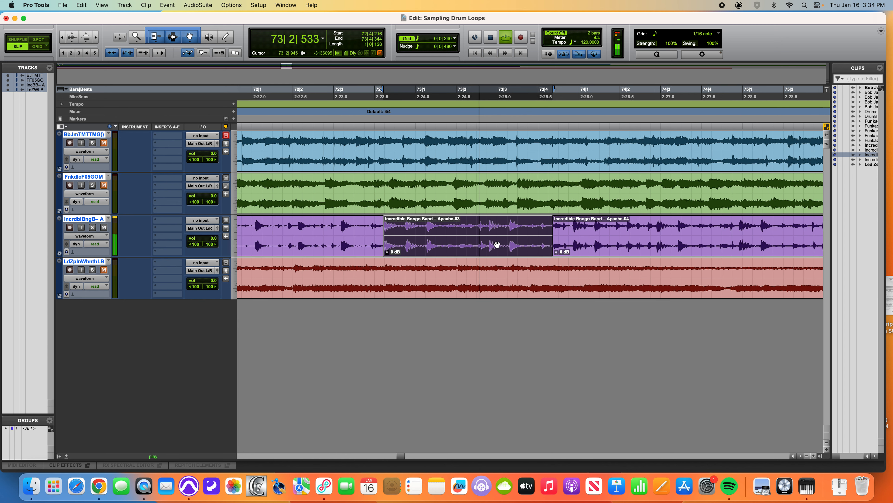
key("r")
left_click(559, 250)
key("space")
key("space")
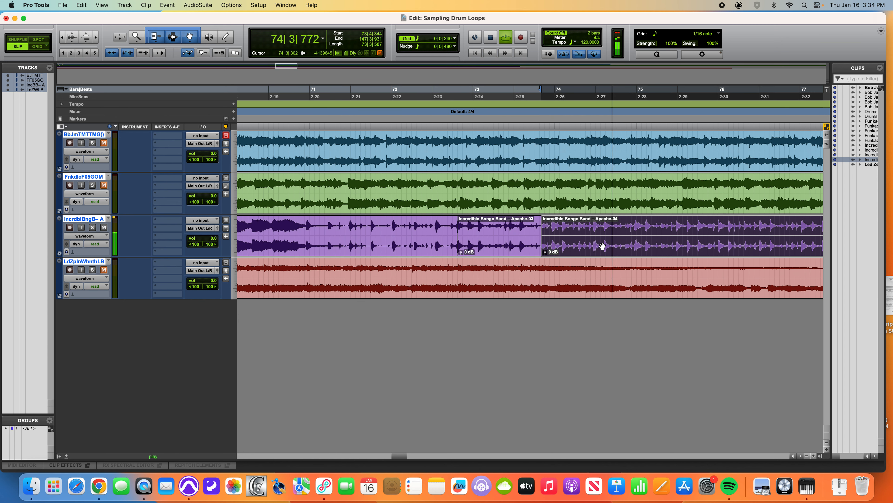
key("space")
Step: Rename the isolated Apache clip from 72|4|216 to 73|4|344 by adding the prefix "Drums 3 -" to its name
left_click(416, 245)
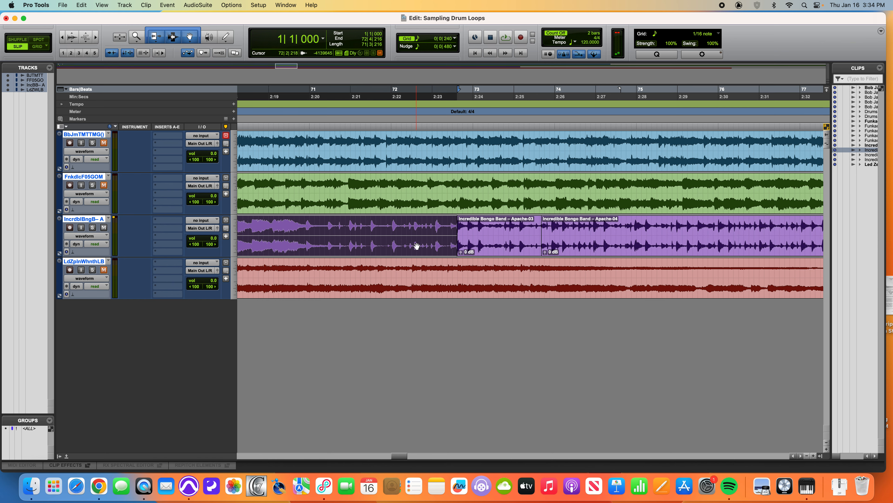
key("space")
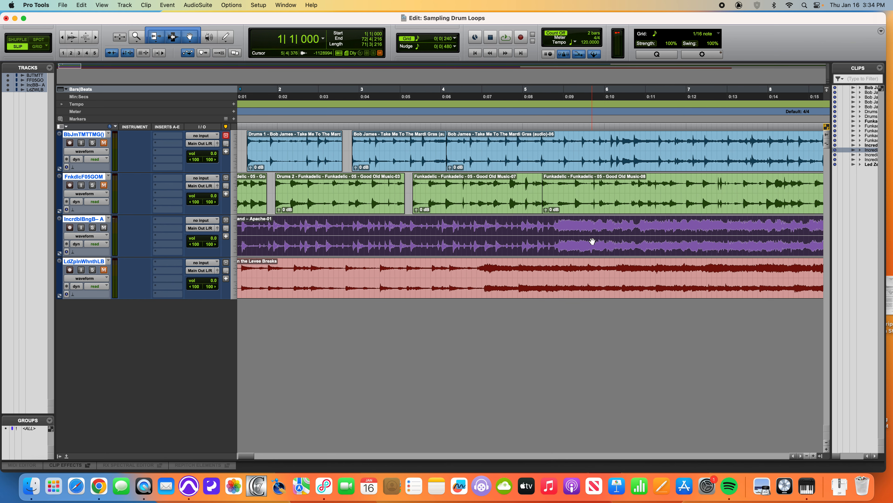
key("r")
key("r")
key("r")
key("r")
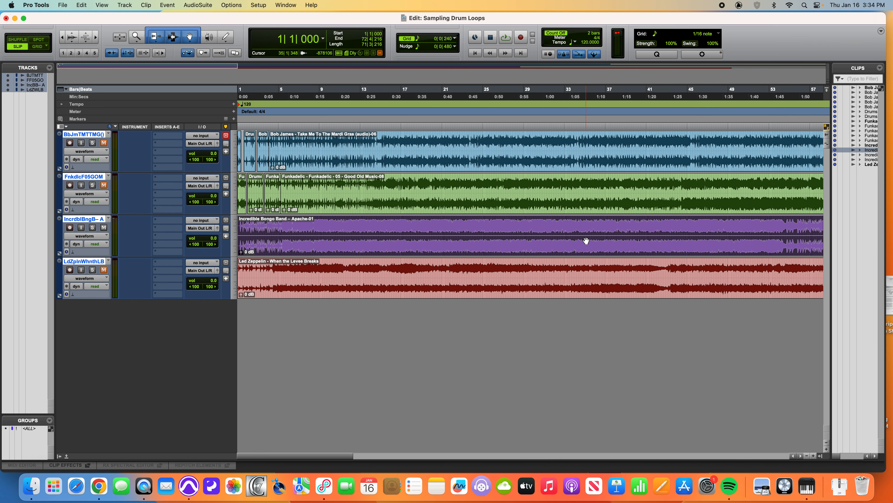
left_click(608, 248)
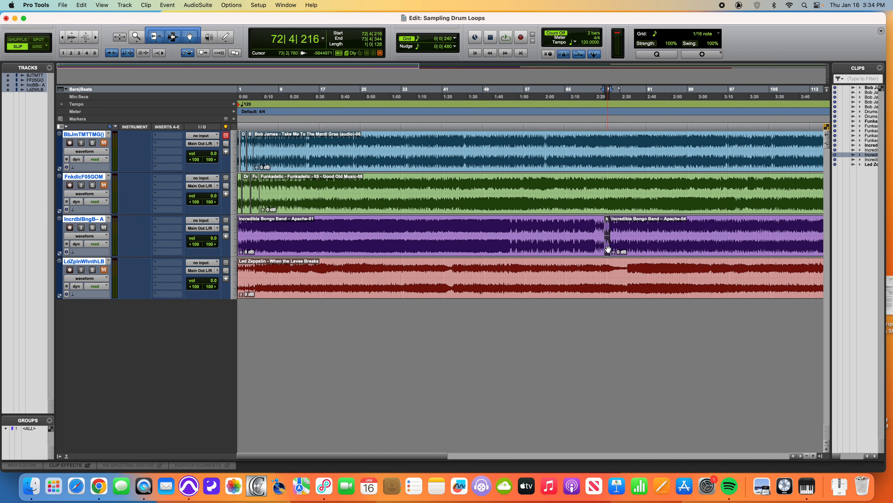
key("t")
key("t")
key("t")
key("t")
key("t")
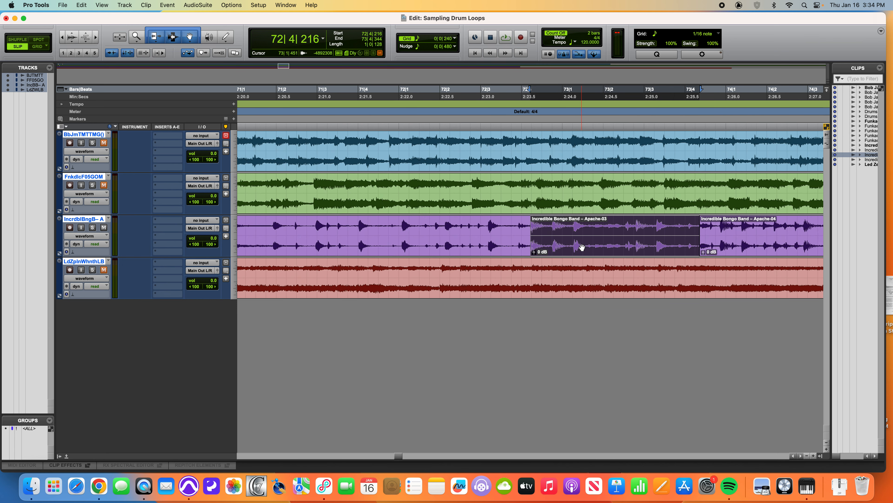
double_click(582, 248)
left_click(417, 175)
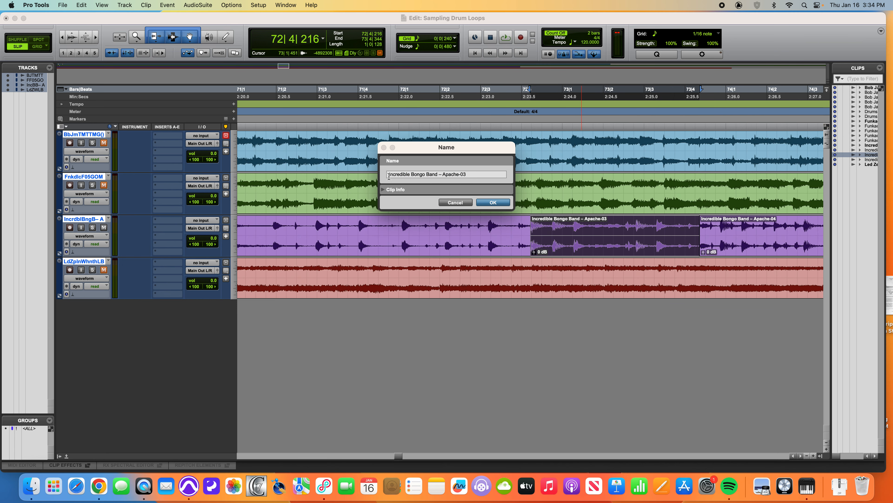
type("Drums 3 -")
key("Return")
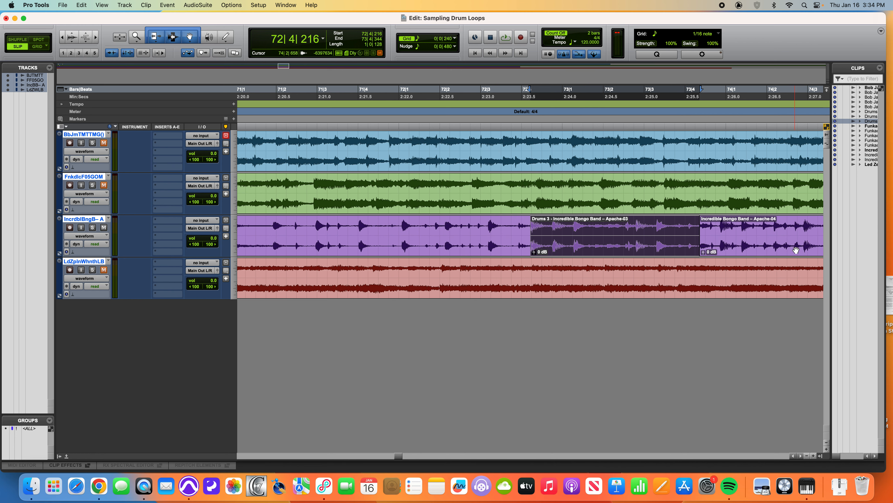
Step: Delete the Apache audio on both sides of the Drums 3 clip and move that clip to 4|4|667
key("super+bracketleft")
key("super+bracketleft")
key("super+bracketleft")
key("super+bracketleft")
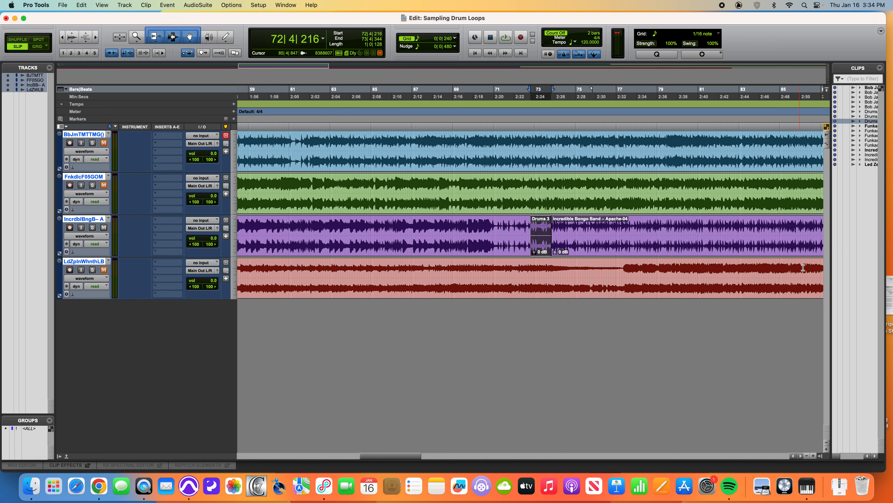
left_click(464, 245)
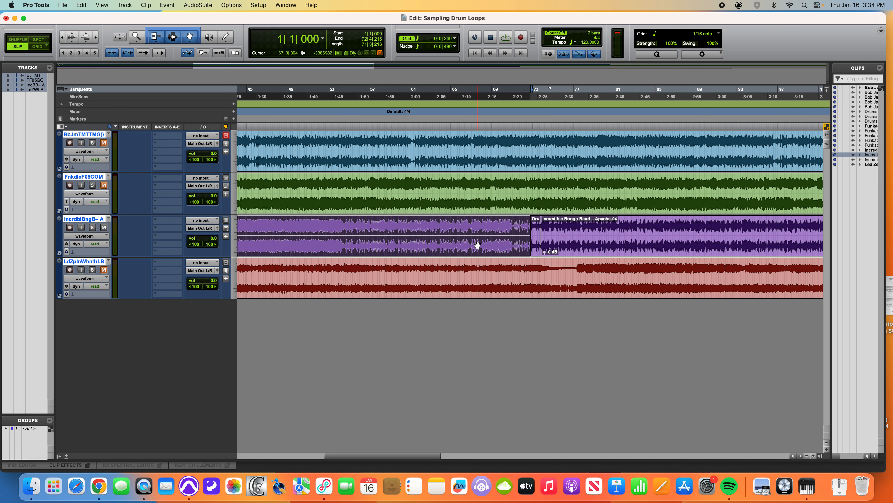
key("Delete")
left_click_drag(535, 246, 283, 235)
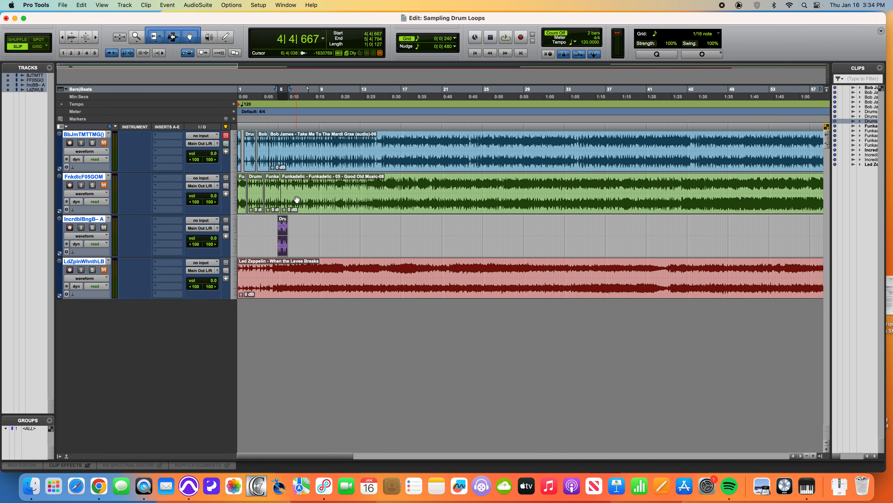
Step: Delete the leftover Funkadelic clips after Drums 2 and the leftover Bob James clips after Drums 1
left_click(274, 206)
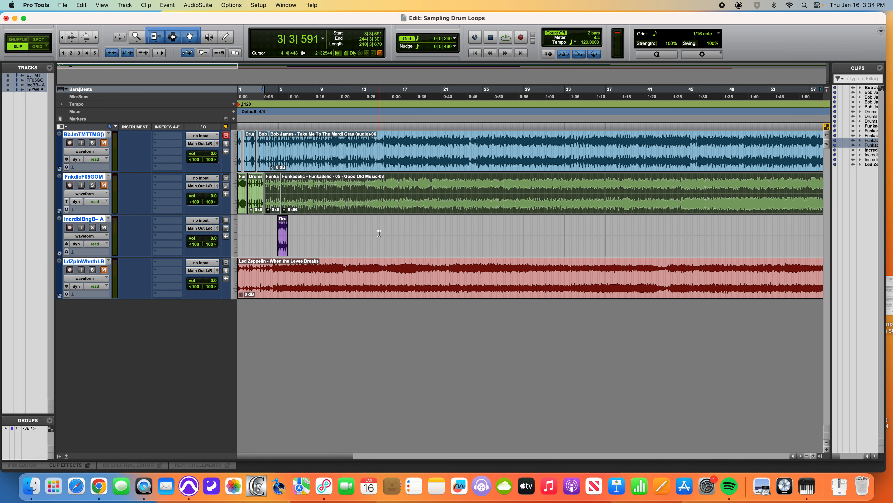
key("Delete")
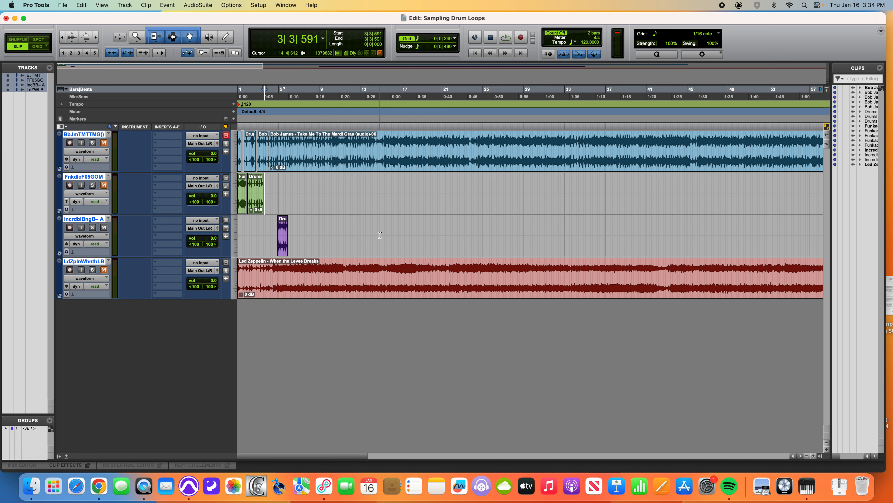
left_click(277, 166)
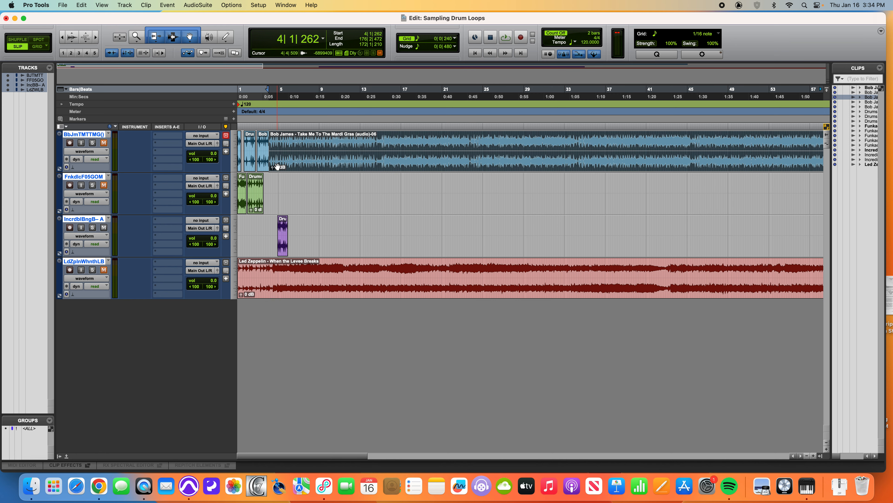
key("Delete")
left_click(262, 157)
key("Delete")
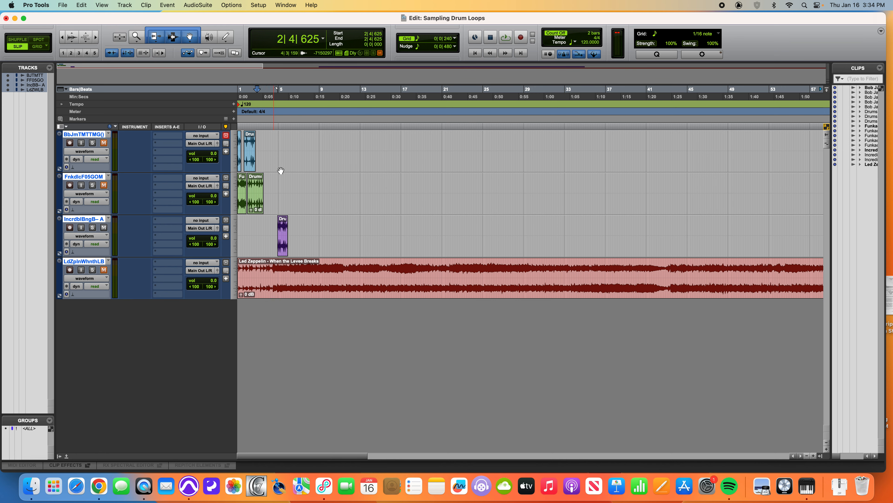
Step: Try moving the Drums 1 clip later in the timeline, undo it, and move the Drums 3 clip to 2|1|864
key("super+bracketright")
key("super+bracketright")
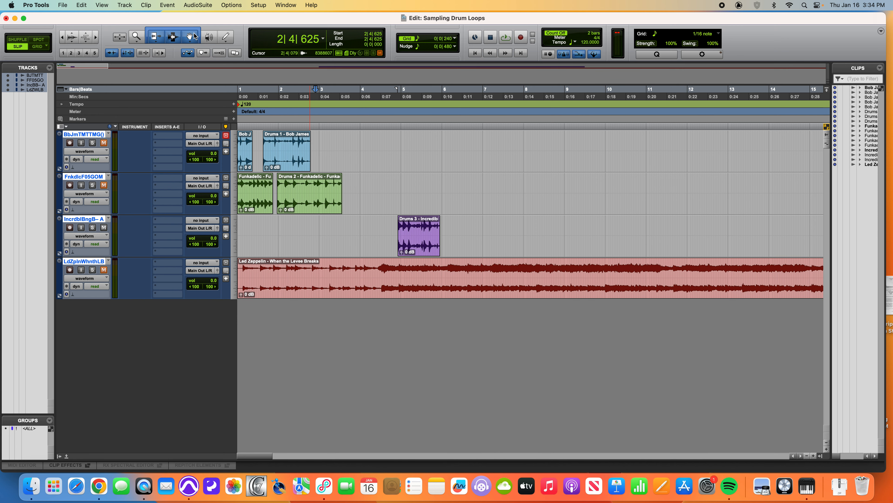
left_click_drag(307, 148, 605, 201)
key("super+z")
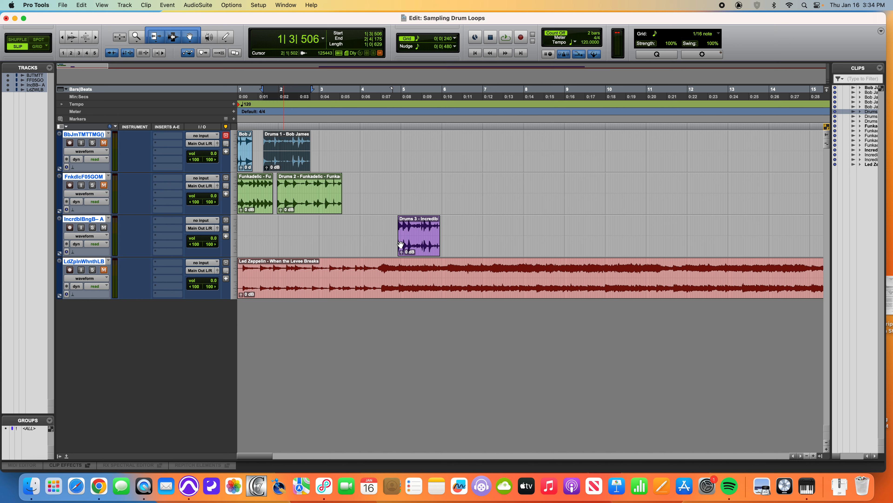
left_click_drag(427, 249, 318, 248)
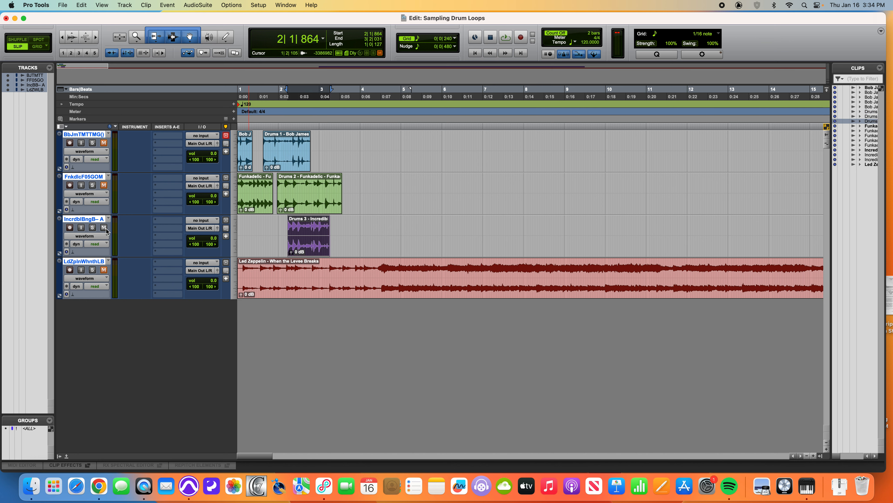
Step: Listen to the opening drums of the Led Zeppelin When the Levee Breaks clip
left_click(315, 289)
key("space")
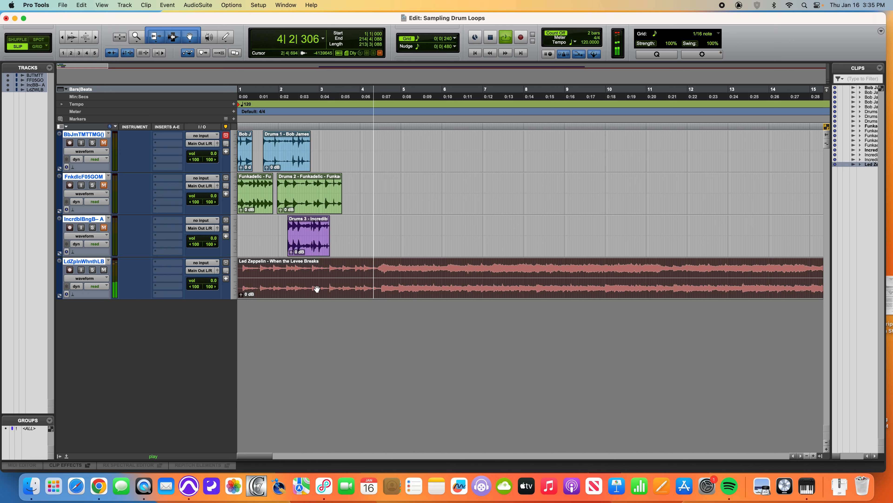
key("space")
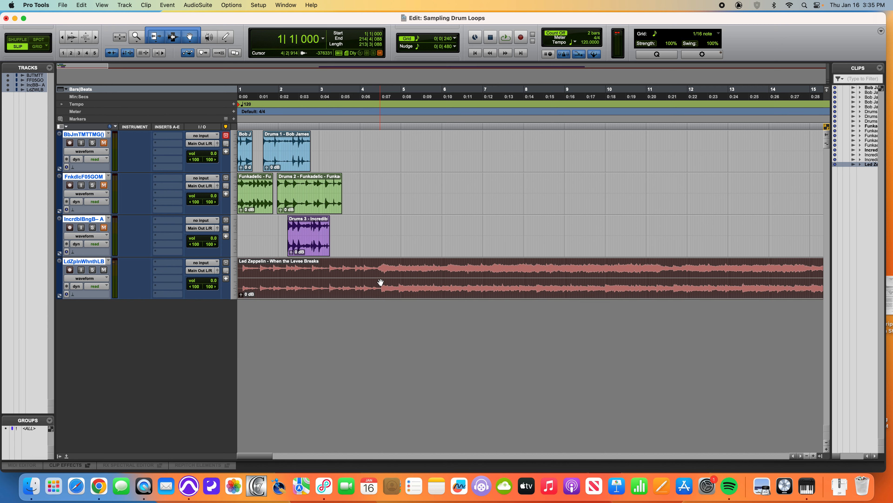
Step: Split the Led Zeppelin clip at its first hit, 1|1|534, delete the lead-in and move the remainder to the session start
key("t")
key("t")
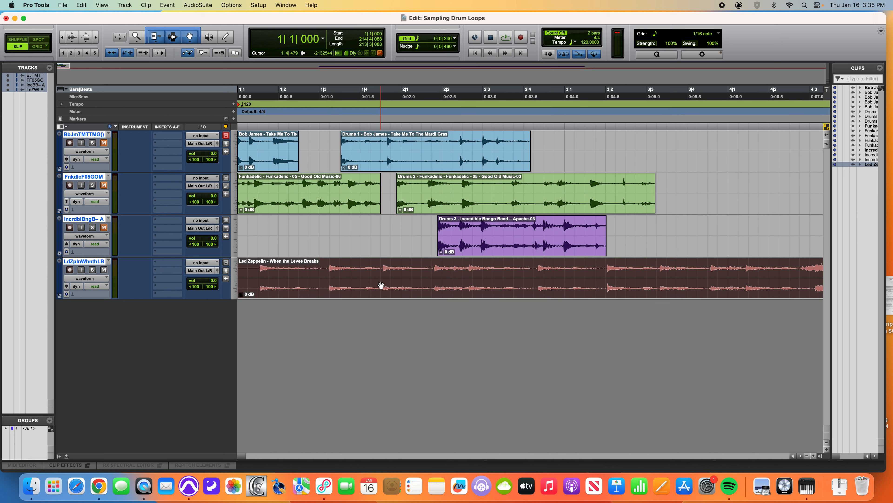
left_click(254, 276)
key("b")
left_click(250, 293)
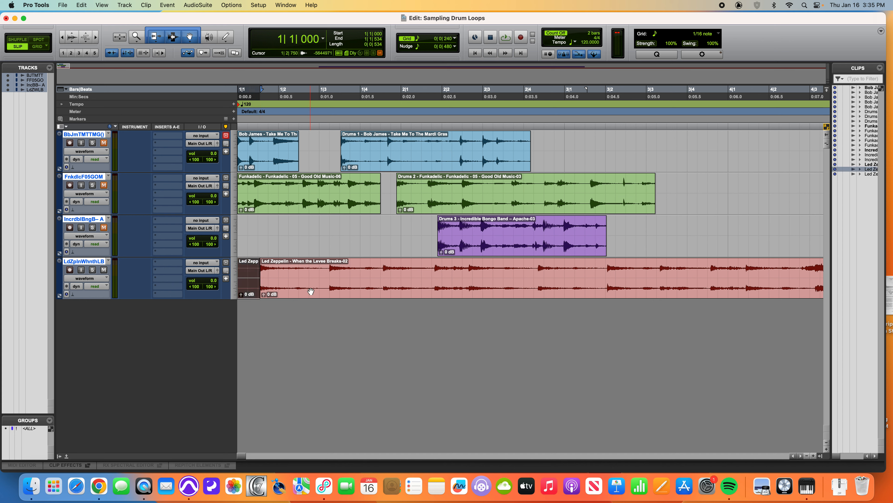
key("Delete")
left_click_drag(310, 292, 273, 286)
Step: Play the Led Zeppelin clip from the session start to locate the next downbeat
key("space")
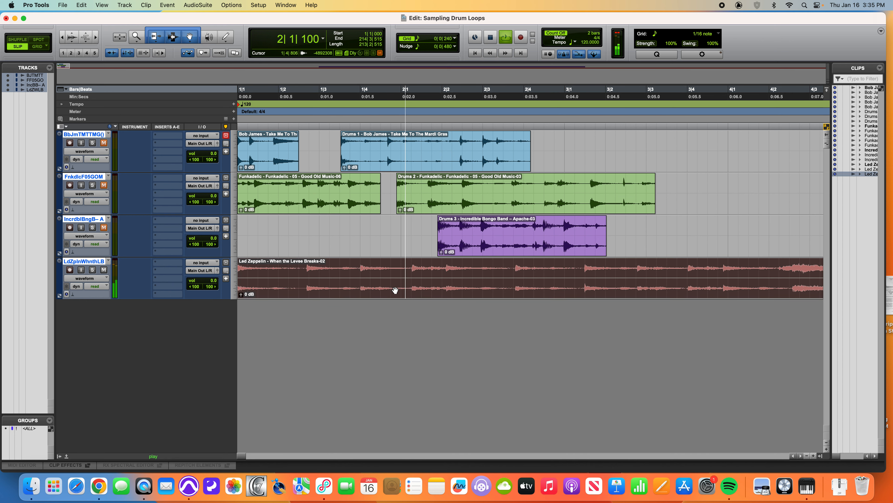
key("space")
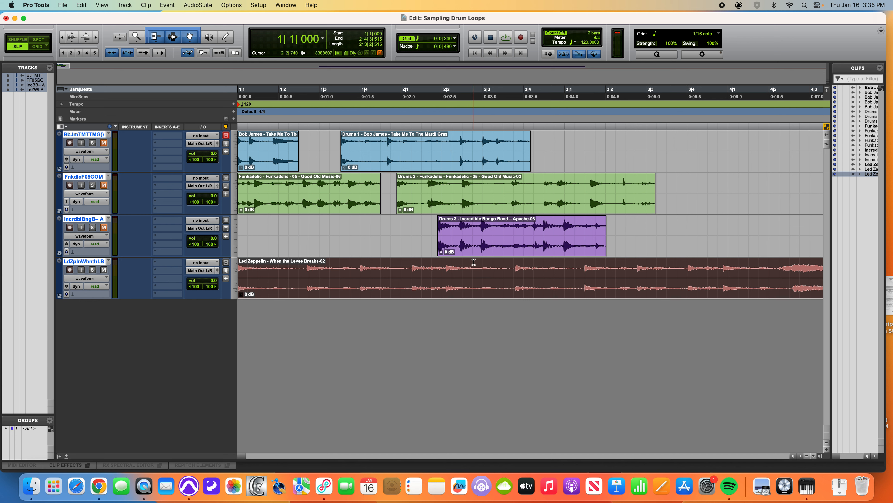
key("space")
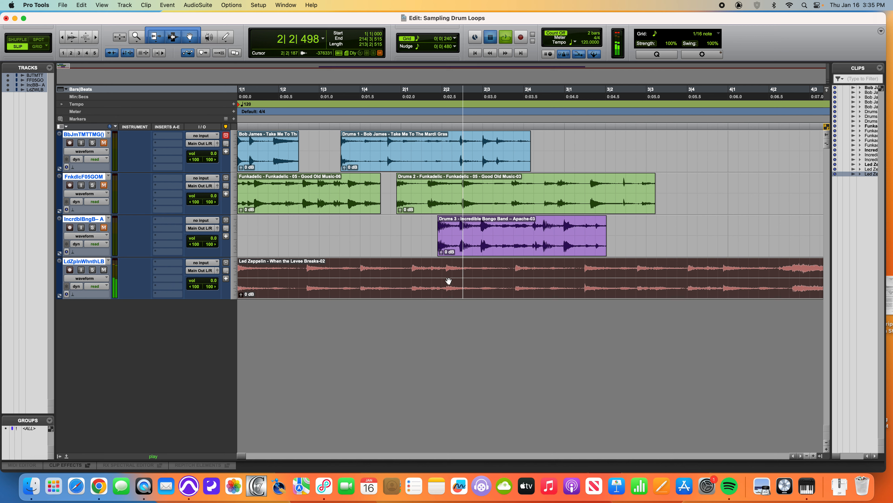
key("space")
Step: Try splitting the Led Zeppelin clip at 2|2|110, audition the first segment and undo the split
left_click(445, 273)
key("b")
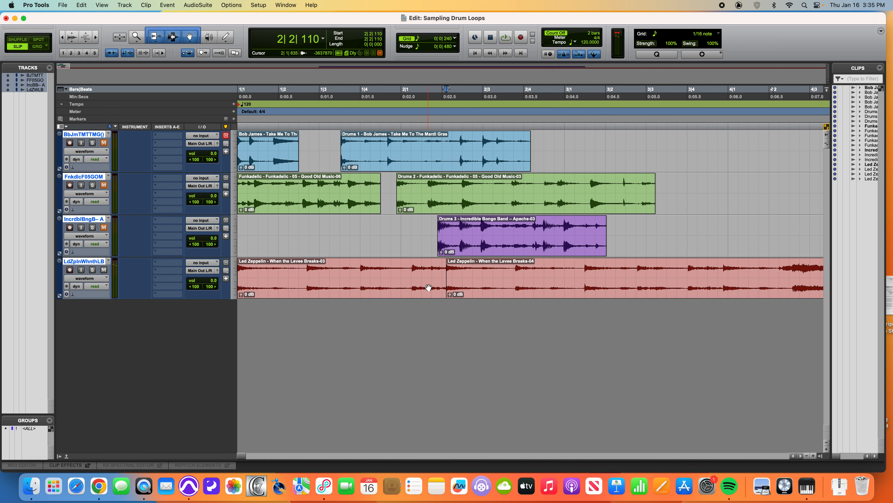
left_click(429, 287)
key("space")
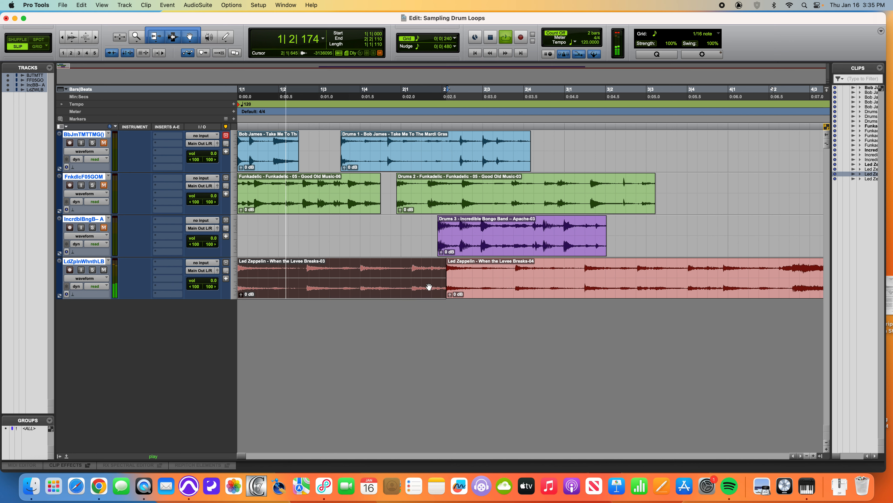
key("space")
key("super+z")
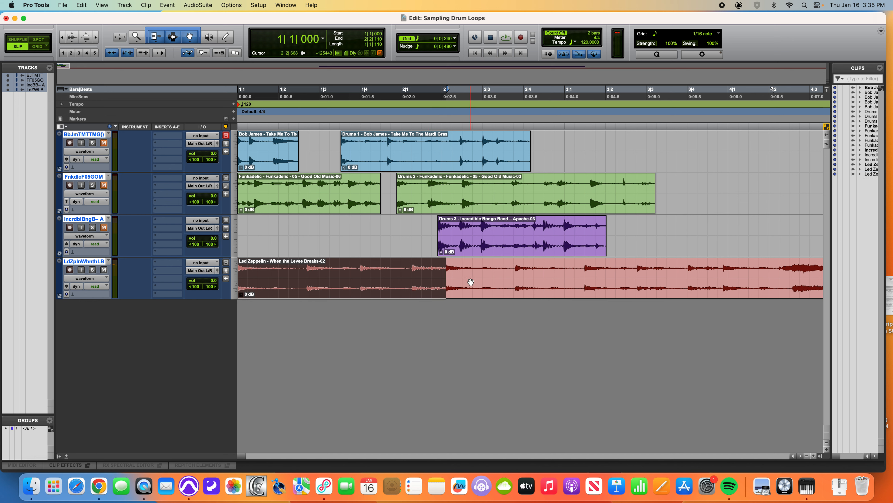
Step: Replay the Led Zeppelin clip, split it at the downbeat at 2|3|769 and delete everything after the cut
left_click(471, 285)
key("space")
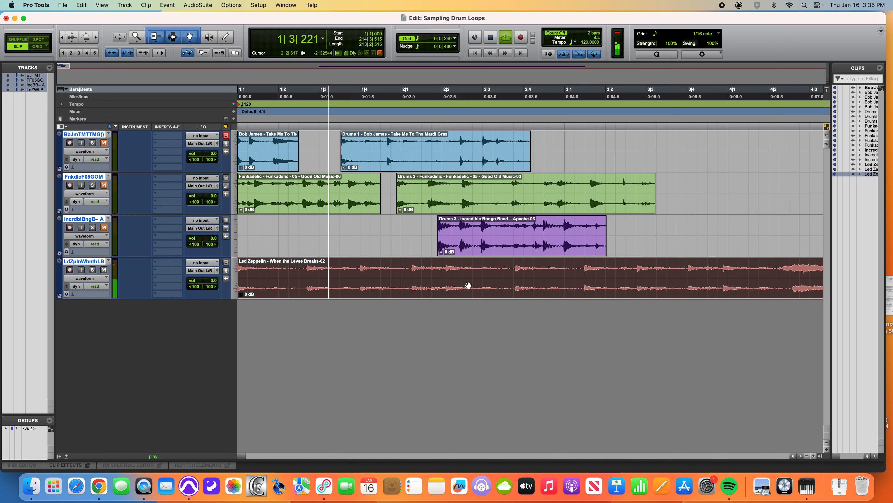
key("space")
left_click(515, 275)
key("super+e")
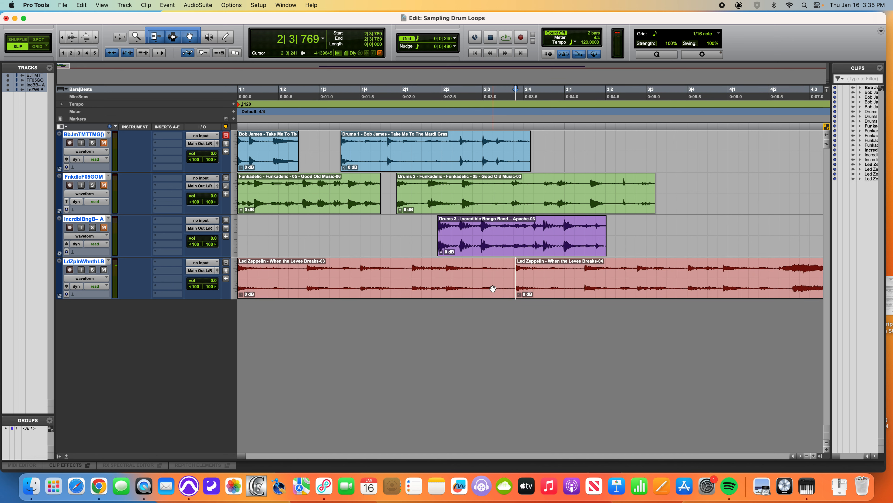
left_click(548, 295)
key("Delete")
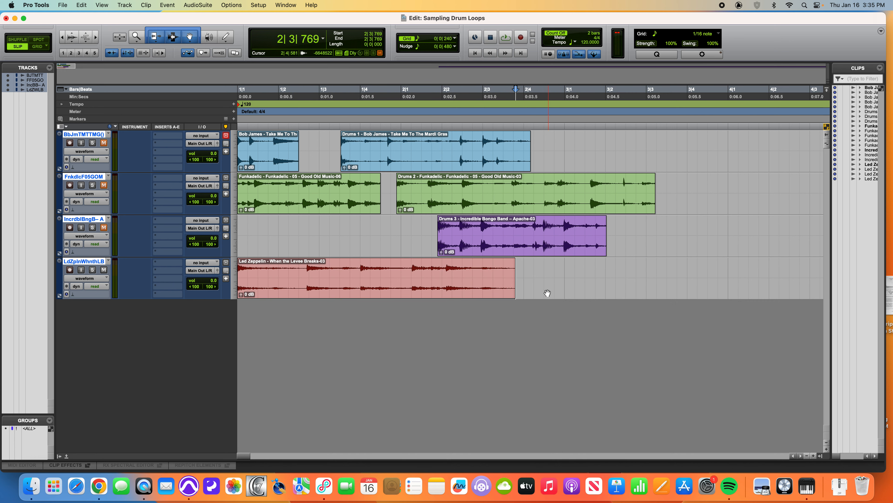
Step: Audition the isolated Led Zeppelin bar and select the four drum loop clips one after another to review them
left_click(464, 288)
key("space")
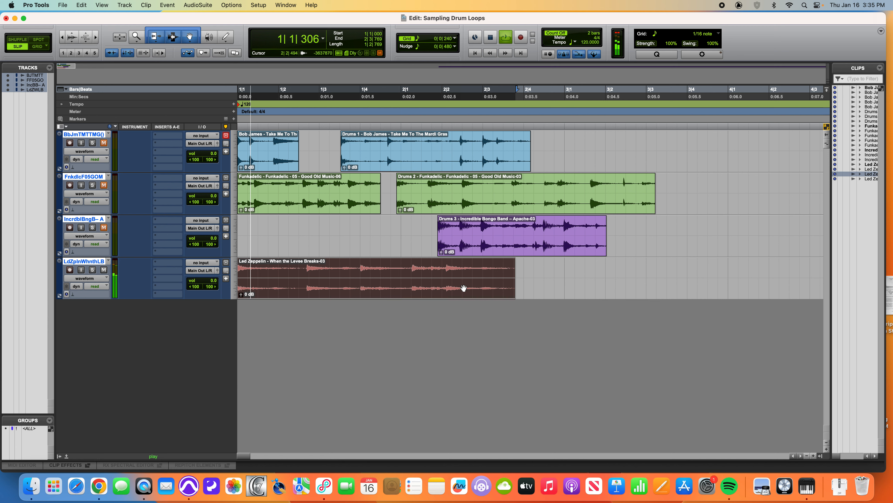
key("space")
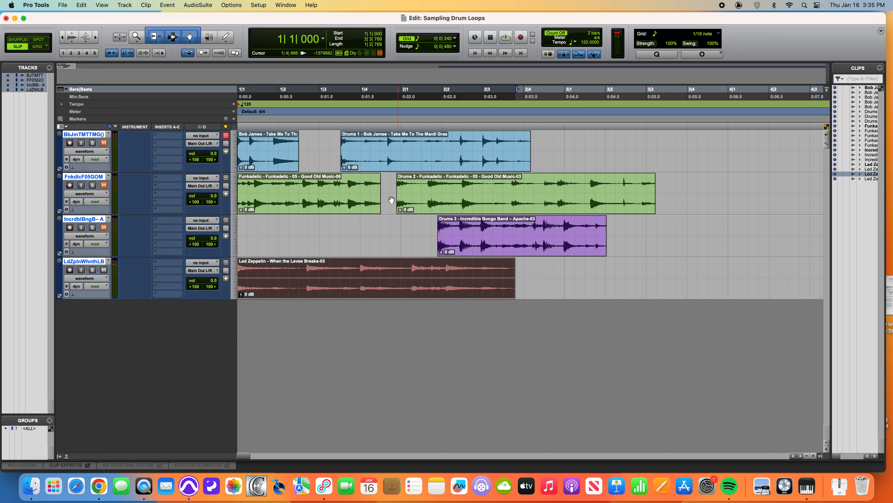
left_click(369, 160)
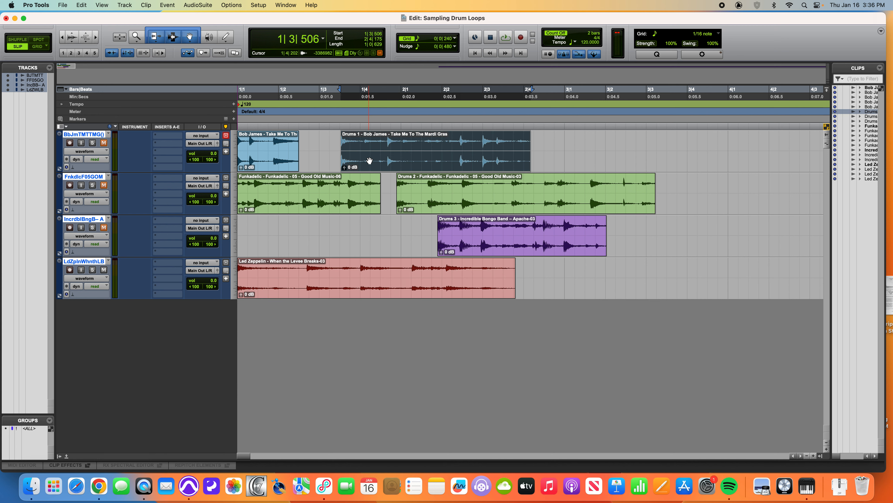
left_click(429, 206)
left_click(466, 243)
left_click(423, 281)
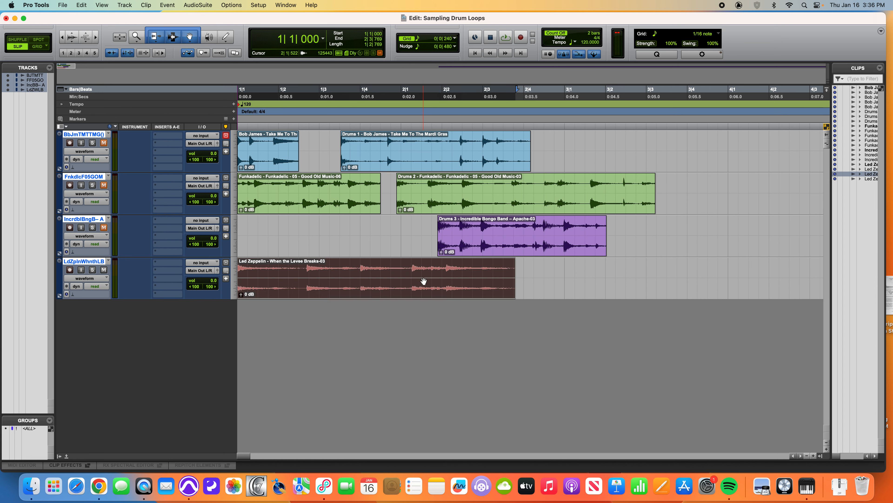
Step: Rename the Led Zeppelin clip as "Drums 4 - Led Zeppelin - When the Levee Breaks-03"
double_click(352, 284)
left_click(389, 175)
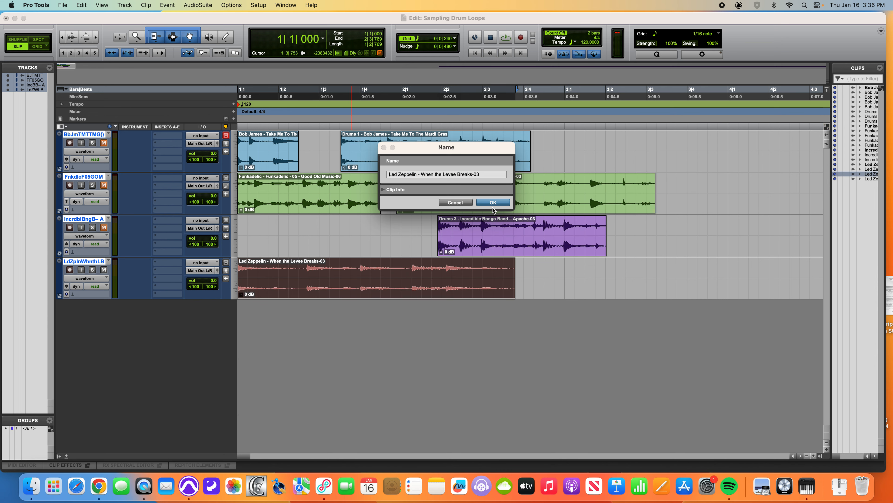
type("Drums 4 -")
left_click(503, 204)
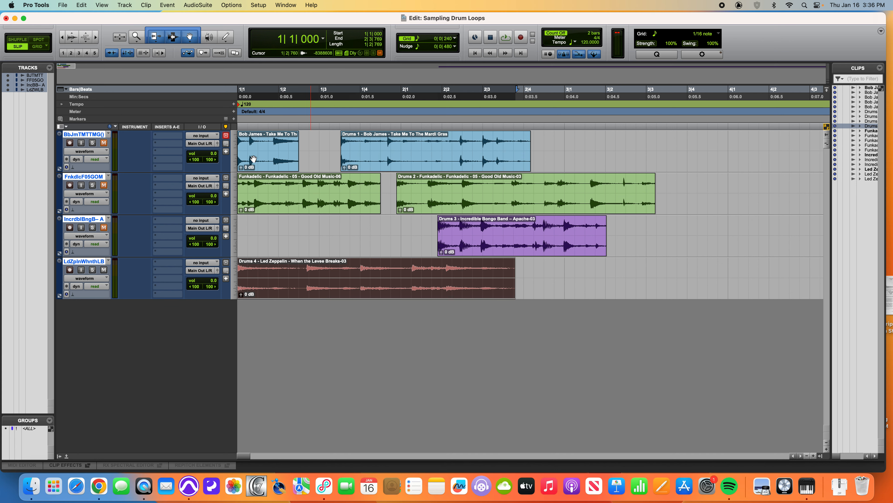
Step: Move the four named drum loop clips along their tracks so they all start near bar 2, beat 2
left_click_drag(404, 163, 506, 165)
left_click_drag(466, 201, 512, 203)
left_click_drag(488, 234, 486, 253)
left_click_drag(322, 290, 531, 292)
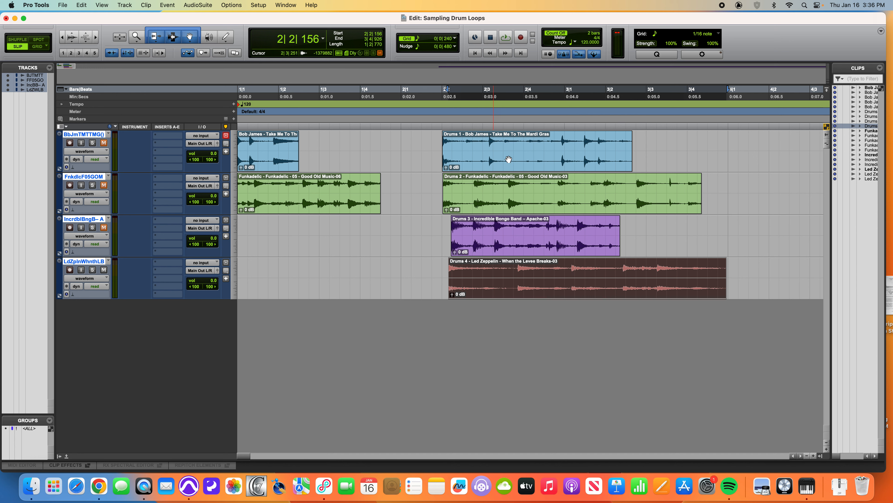
left_click_drag(631, 148, 661, 151)
key("super+z")
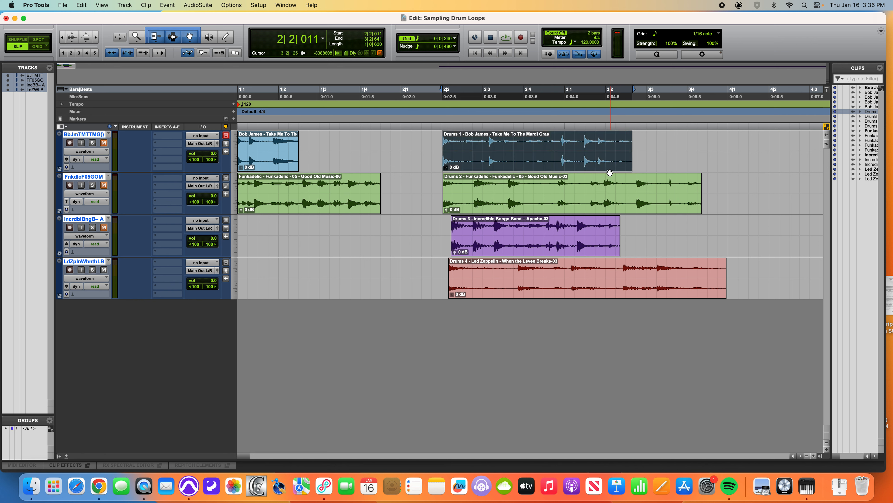
Step: Try selecting all four drum loop clips together across their tracks
left_click(538, 210, "shift")
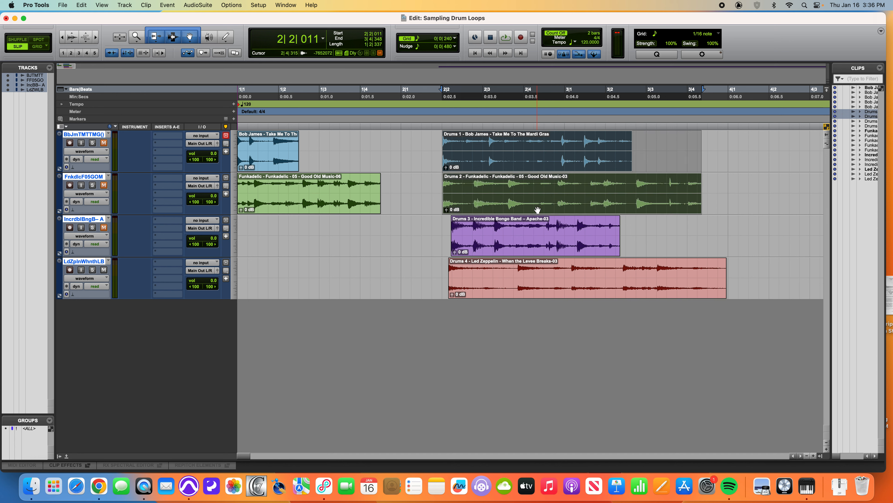
left_click(550, 249, "shift")
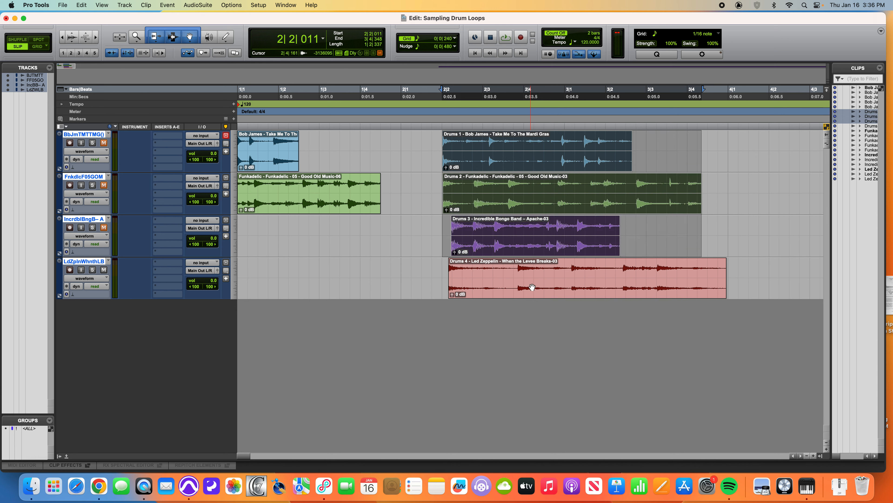
left_click(438, 277)
left_click(510, 170)
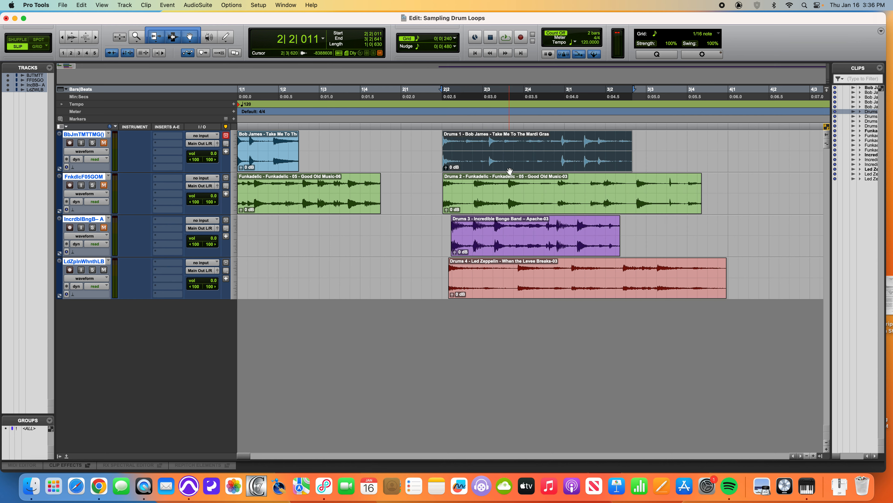
left_click(533, 212, "shift")
left_click(540, 249, "shift")
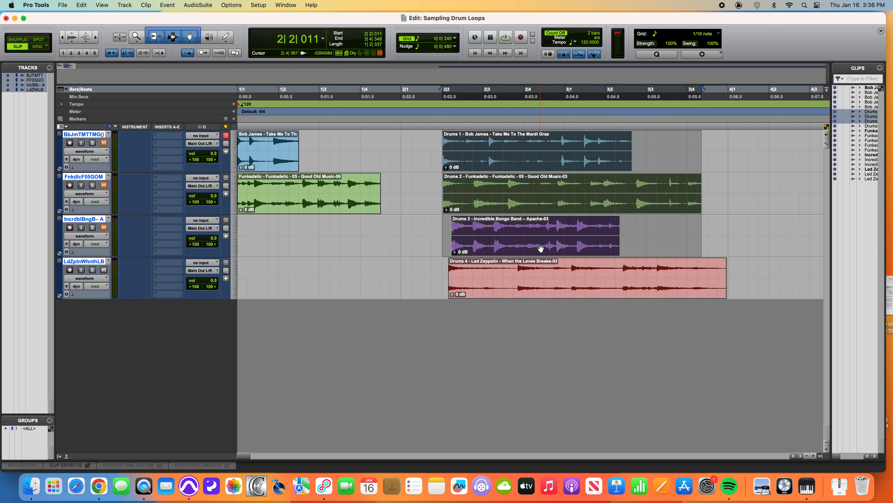
left_click(548, 272, "shift")
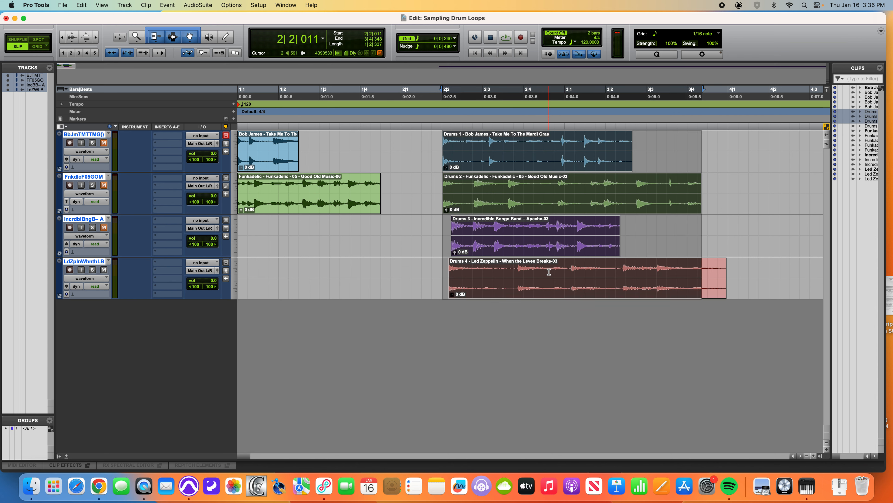
left_click(713, 229)
Step: Select the Drums 1 clip and open its export as a WAV file, keeping the format Interleaved
left_click(563, 168)
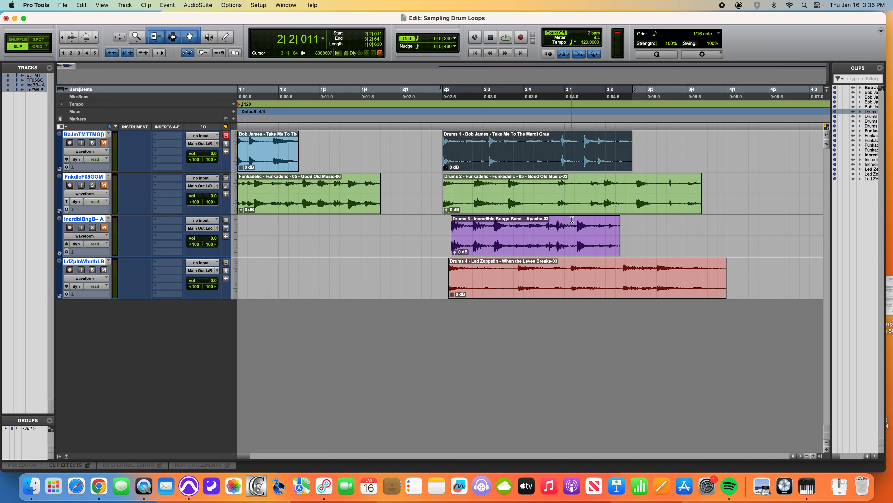
key("r")
key("r")
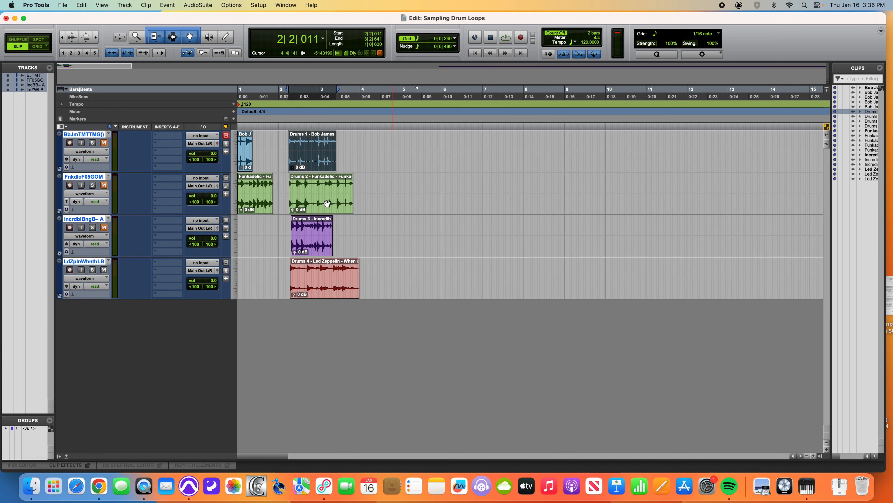
scroll(324, 204, "right", 3)
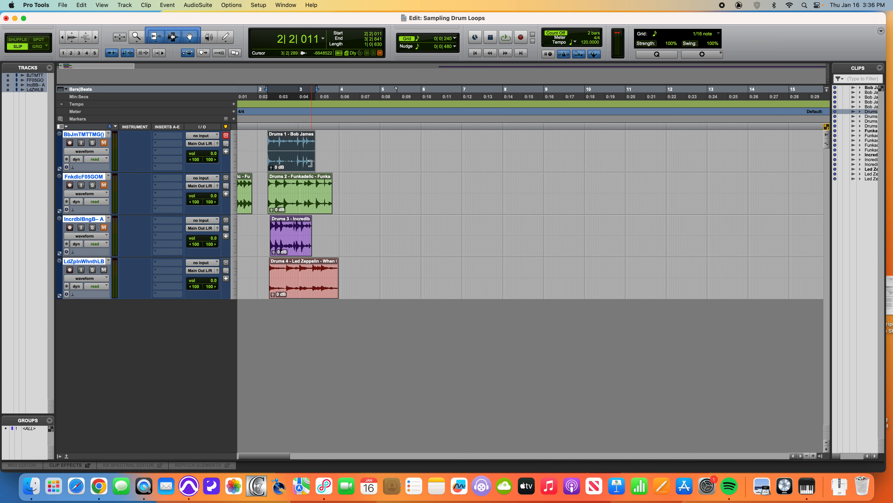
left_click(880, 69)
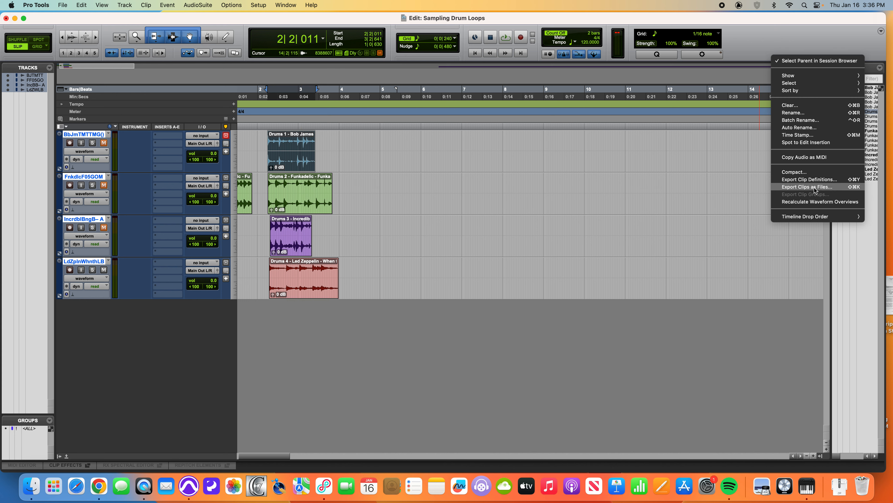
left_click(718, 186)
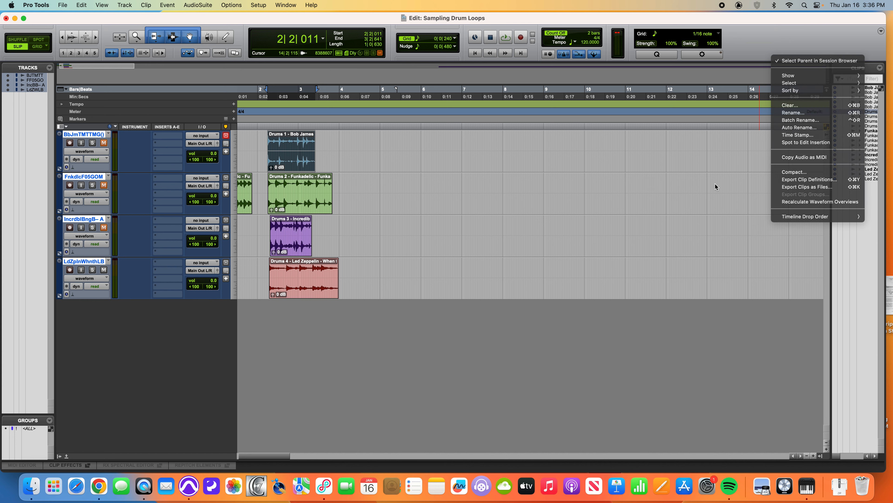
left_click(820, 456)
left_click(875, 456)
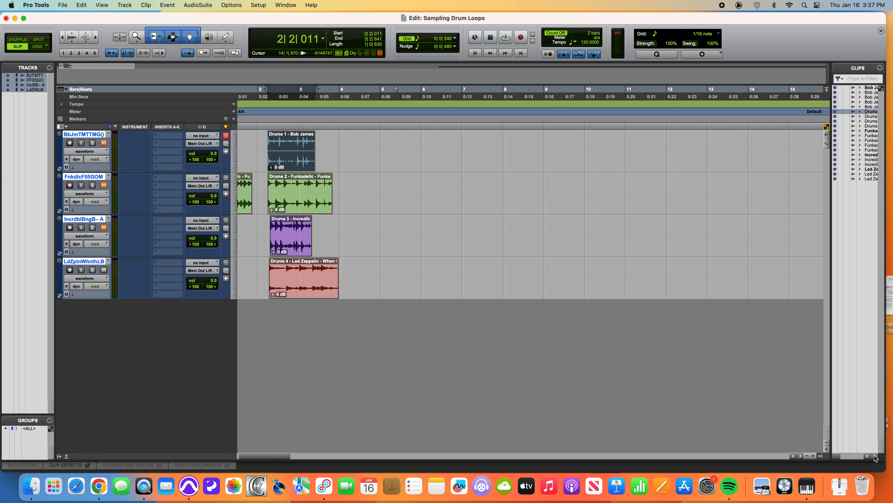
left_click(880, 67)
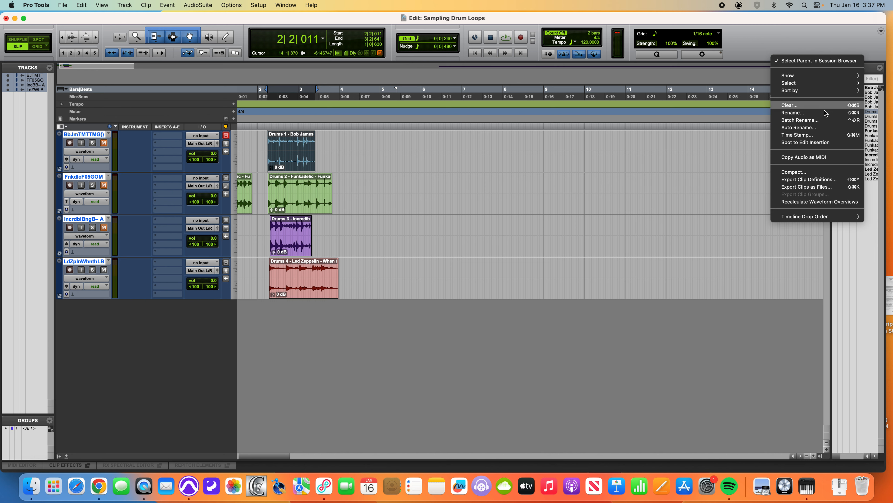
left_click(809, 187)
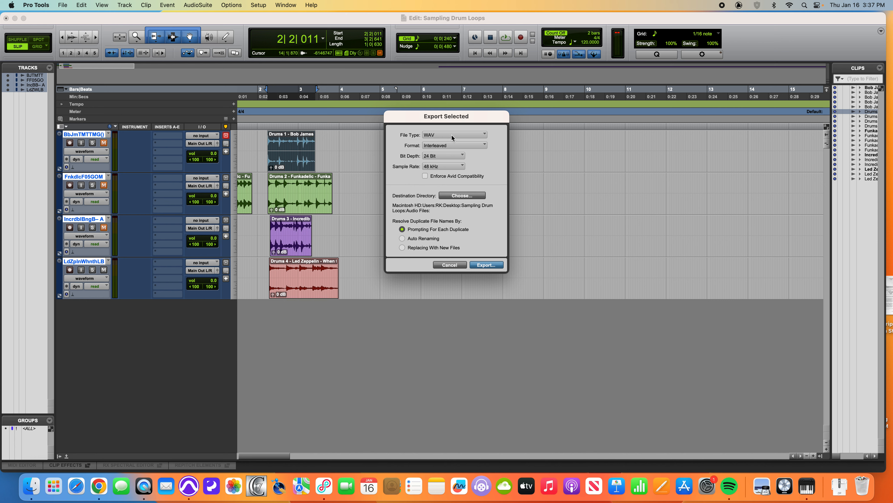
left_click(446, 146)
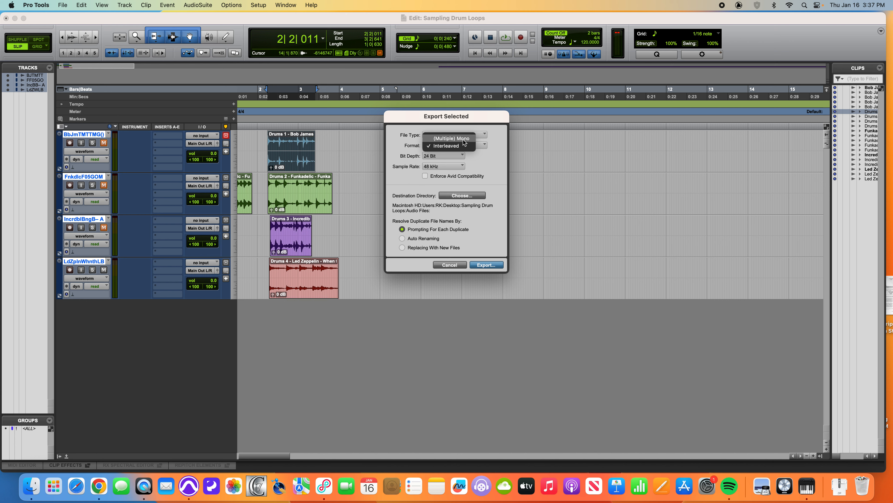
left_click(449, 146)
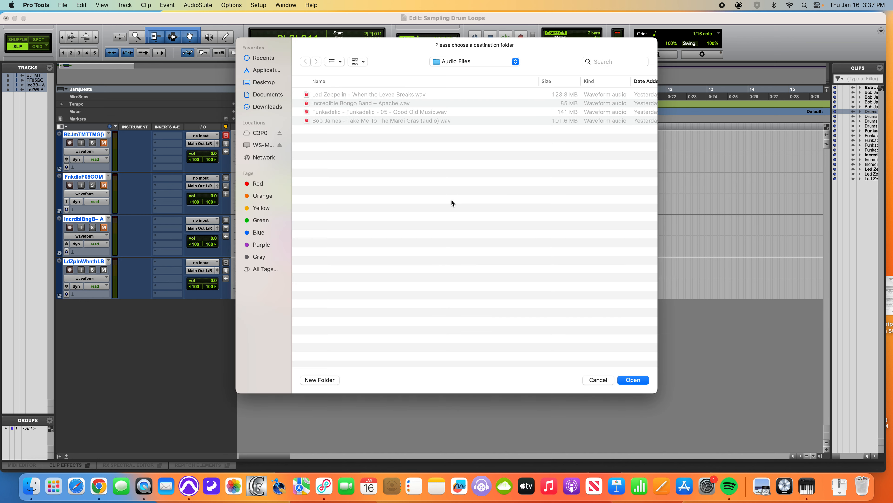
Step: Create a new folder named Samples inside the Sampling Drum Loops folder while choosing the export destination
left_click(458, 60)
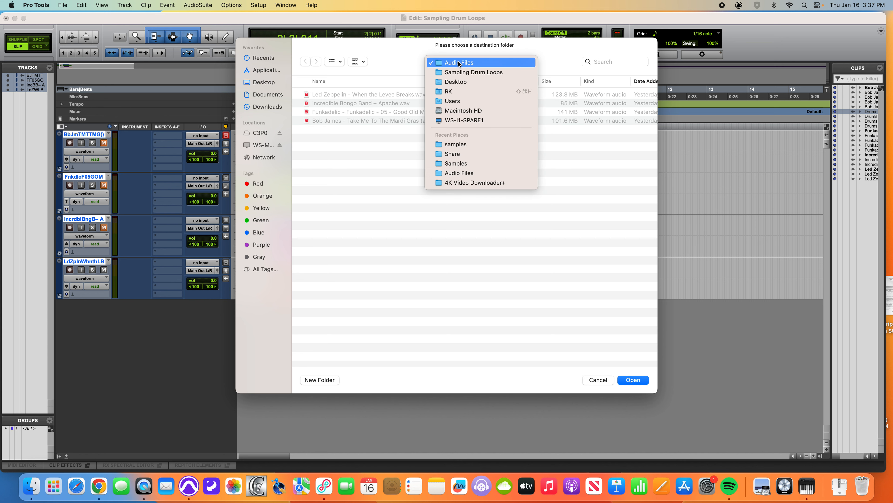
left_click(461, 73)
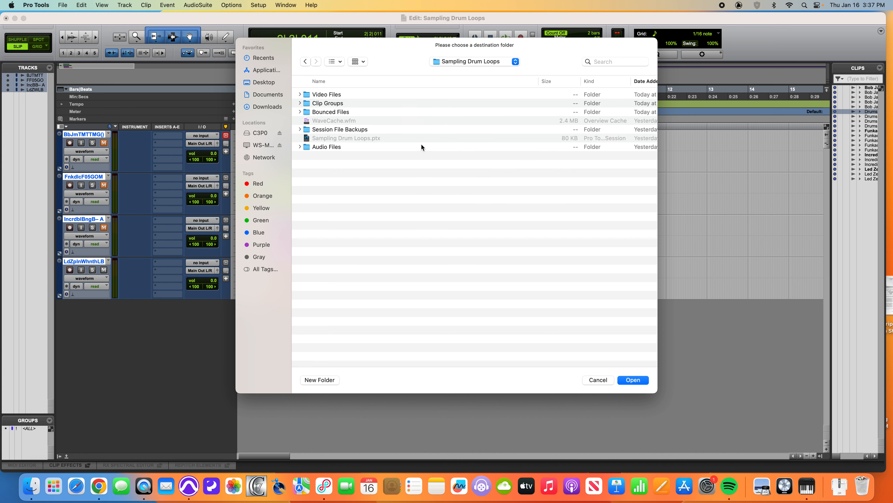
left_click(300, 147)
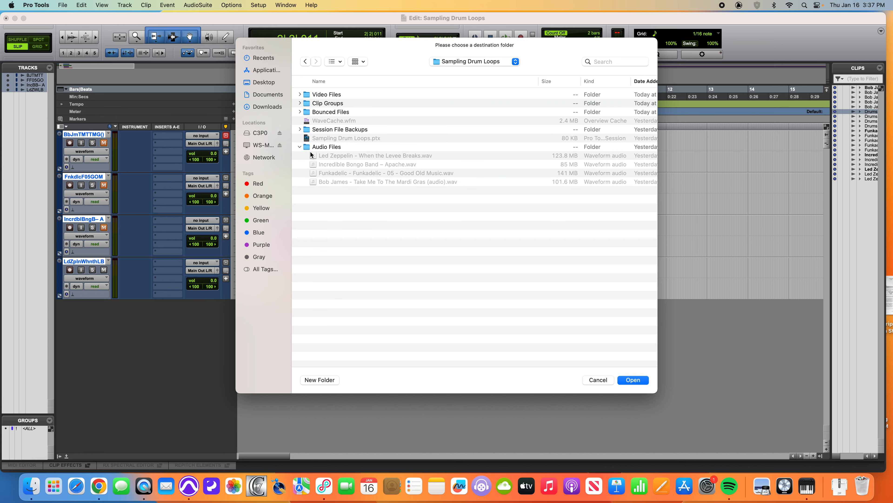
left_click(299, 147)
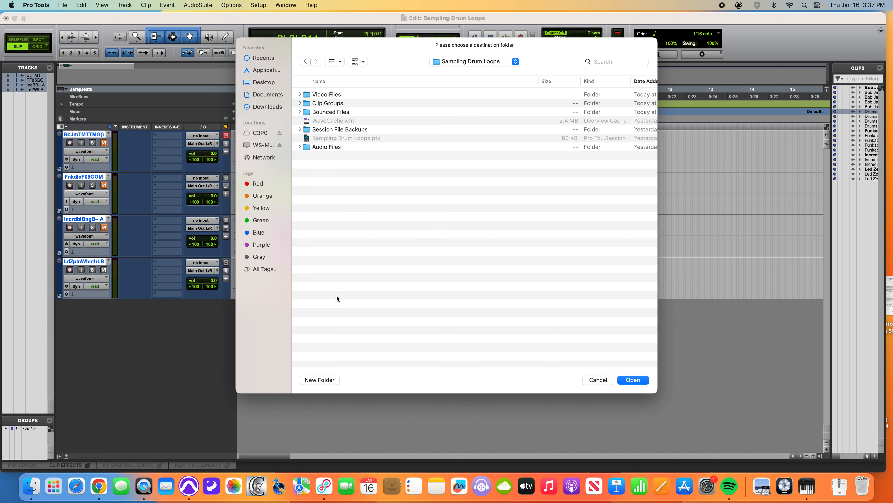
left_click(320, 380)
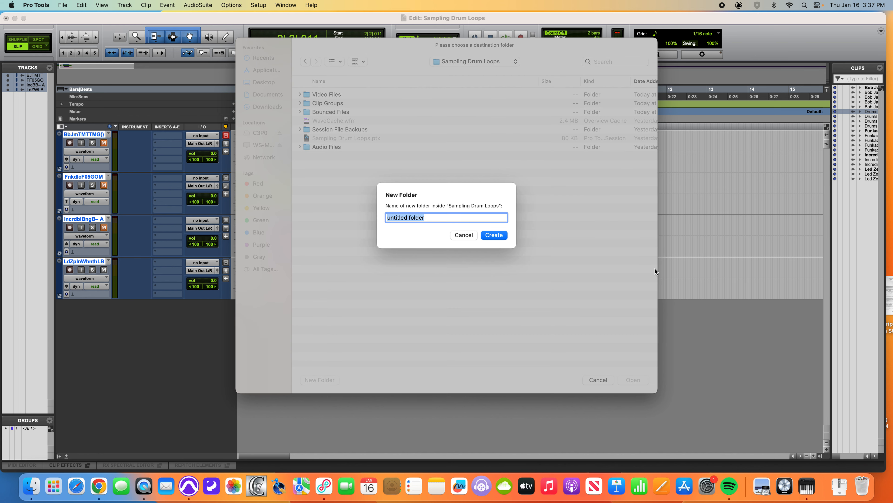
type("Samples")
left_click(497, 233)
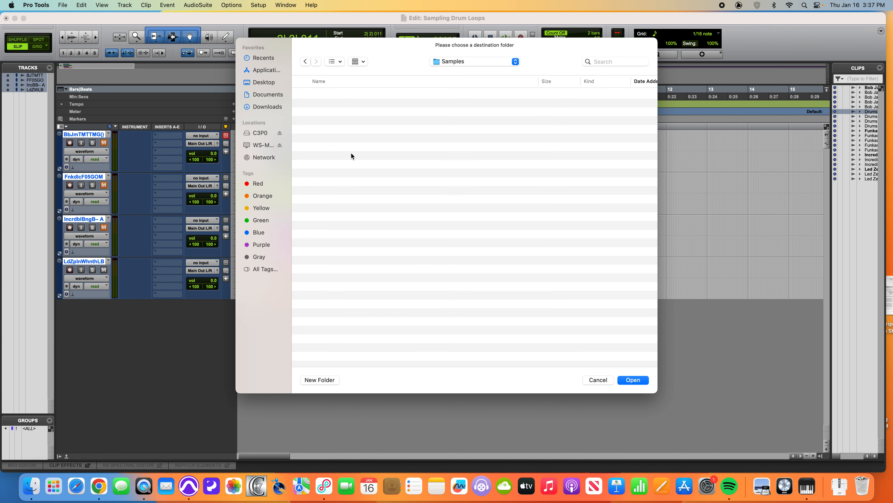
Step: Set the Samples folder as the destination directory and export the Drums 1 clip there
left_click(466, 62)
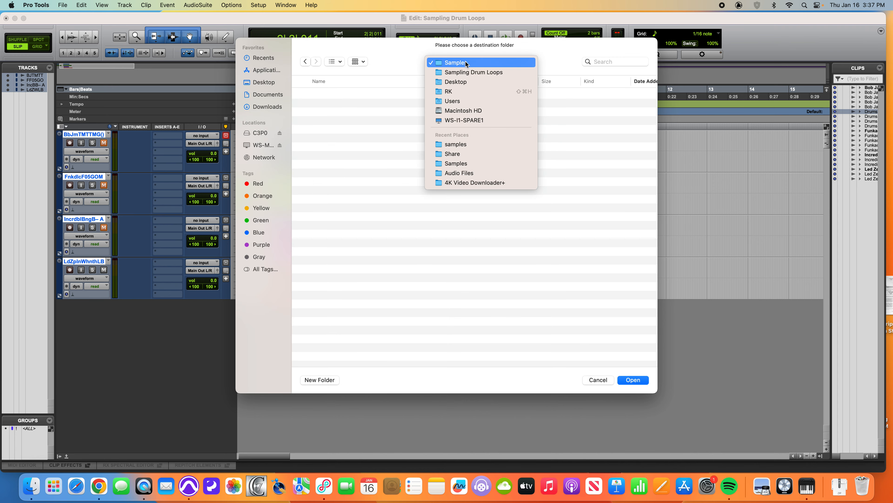
left_click(466, 63)
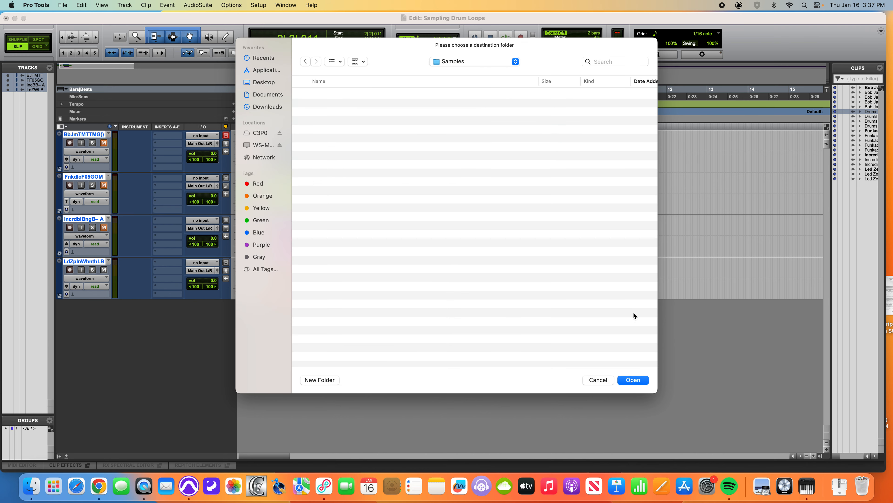
left_click(639, 379)
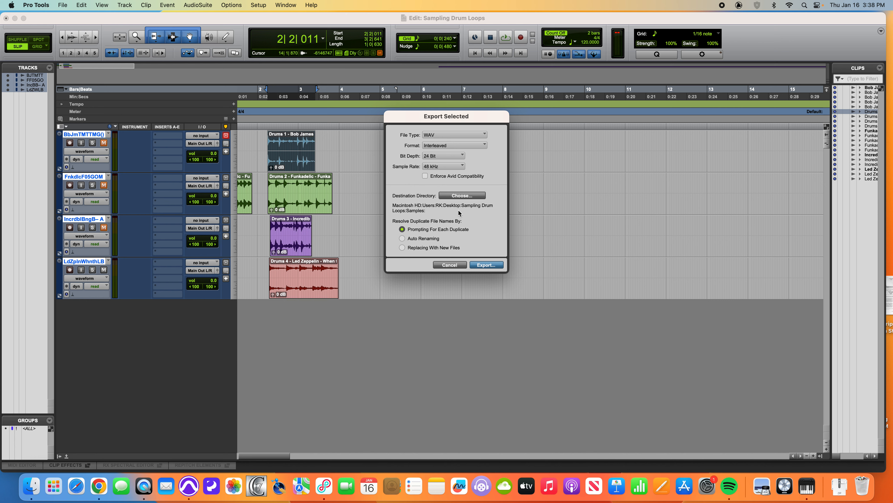
left_click(490, 266)
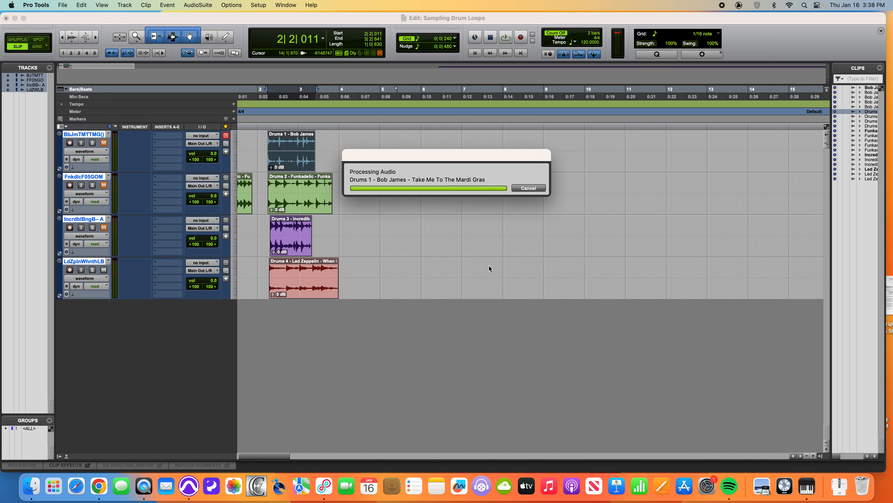
Step: Export the Drums 2 Funkadelic clip as a file with the same settings to the Samples folder
left_click(311, 201)
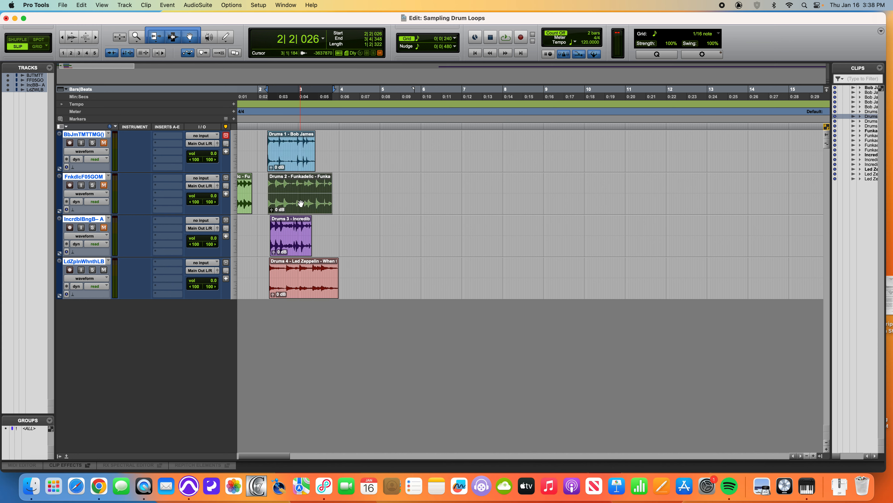
left_click(880, 68)
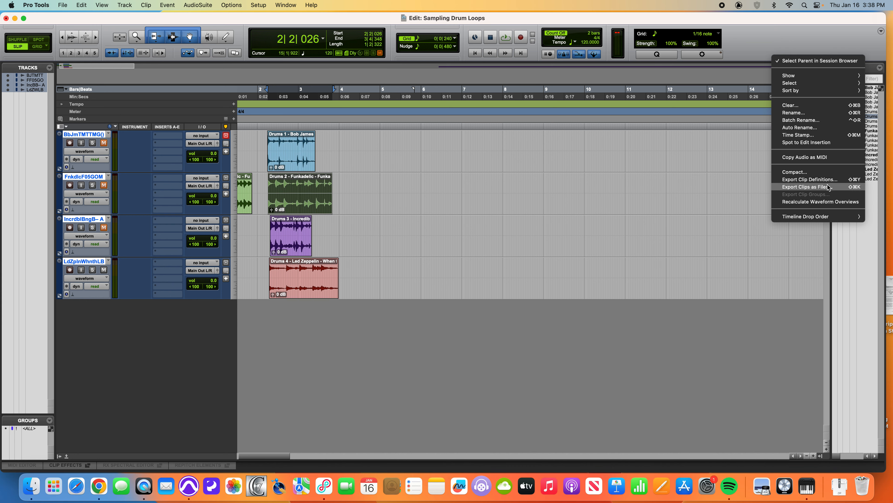
left_click(806, 187)
left_click(490, 266)
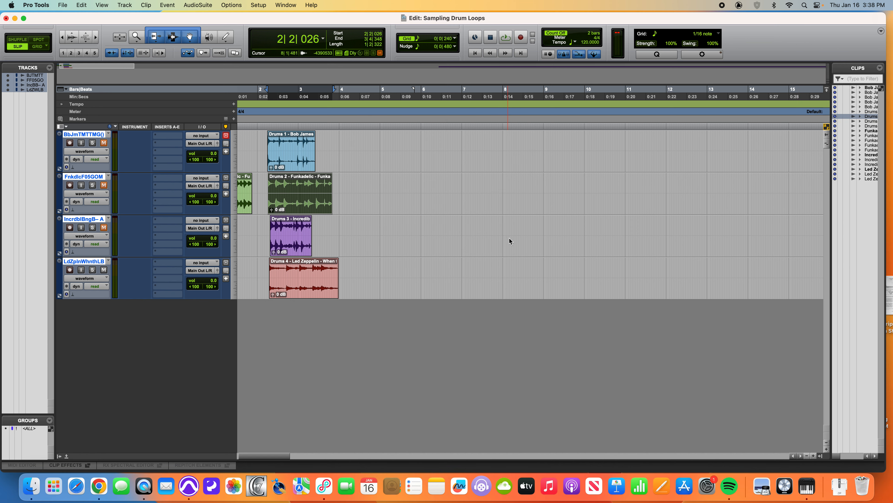
Step: Export the Drums 3 Incredible Bongo Band clip as an interleaved WAV file to the Samples folder
left_click(291, 246)
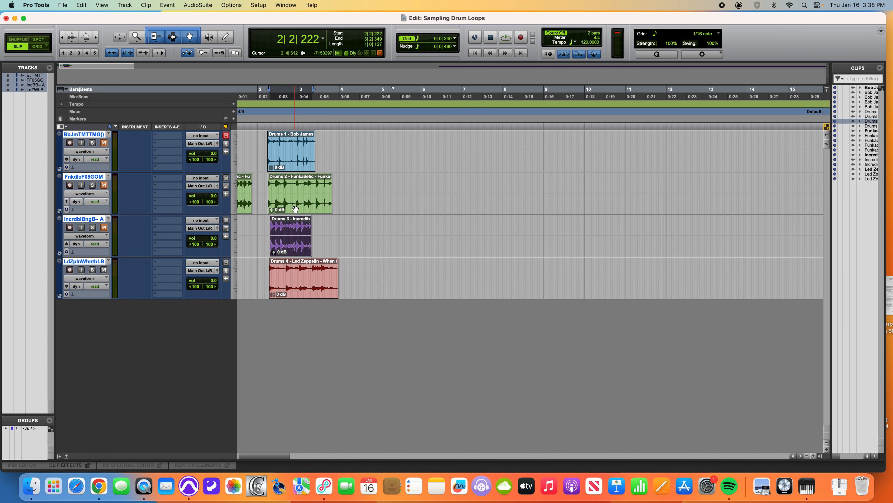
left_click(880, 68)
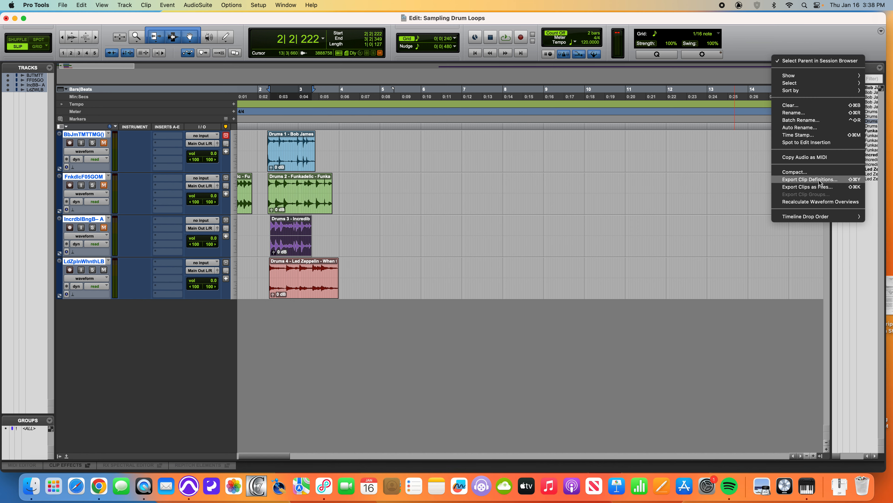
left_click(819, 187)
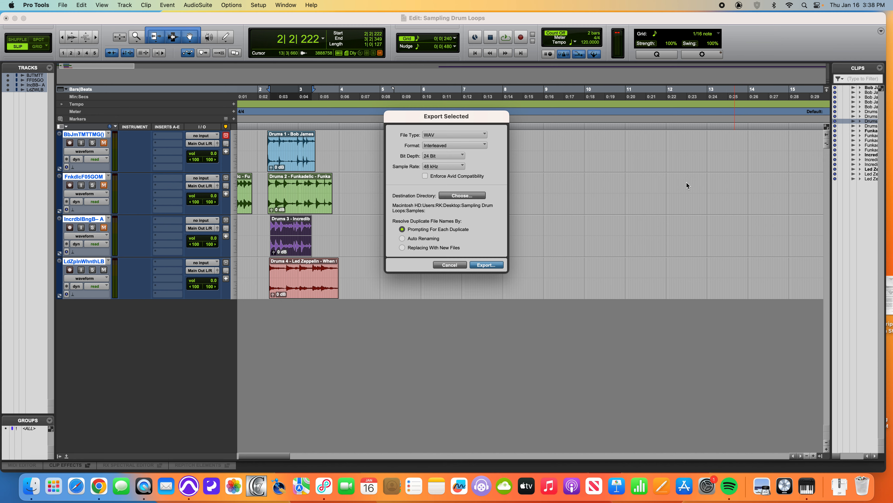
left_click(486, 266)
Step: Export the Drums 4 Led Zeppelin clip as a file with the same settings to the Samples folder
left_click(304, 296)
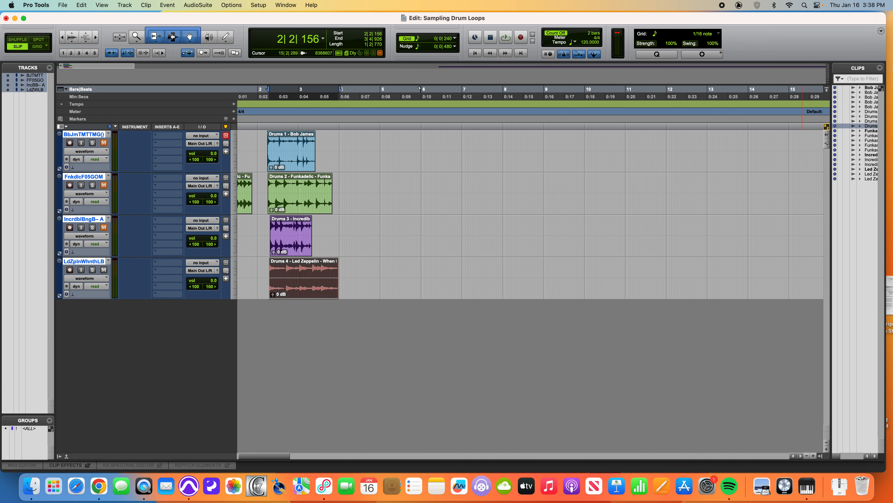
left_click(880, 67)
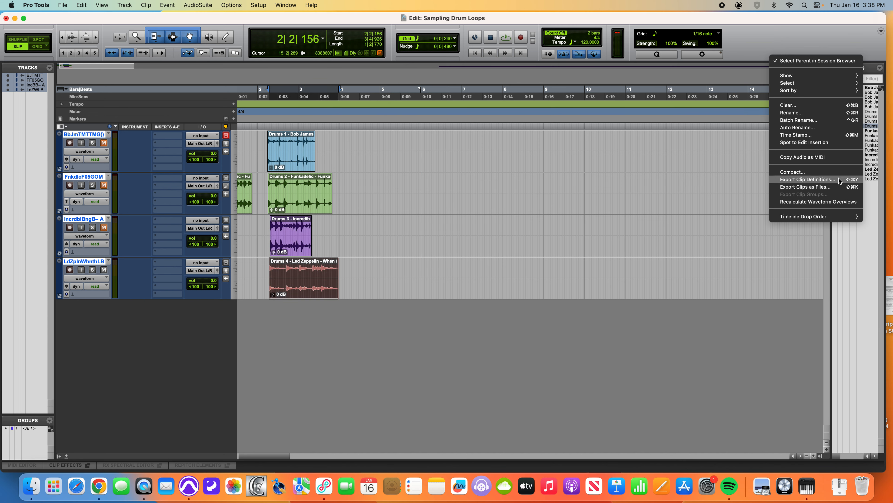
left_click(840, 188)
left_click(493, 266)
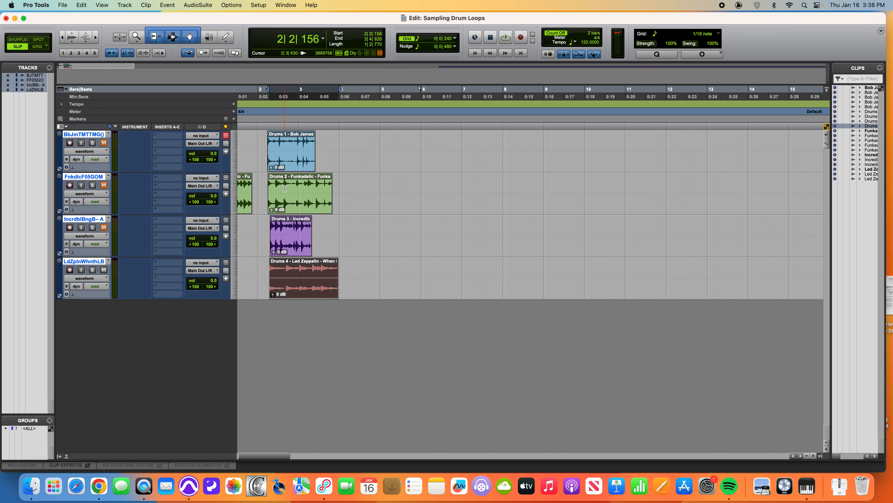
Step: Hide all four muted song tracks from the Edit window
left_click(104, 269)
scroll(303, 268, "left", 3)
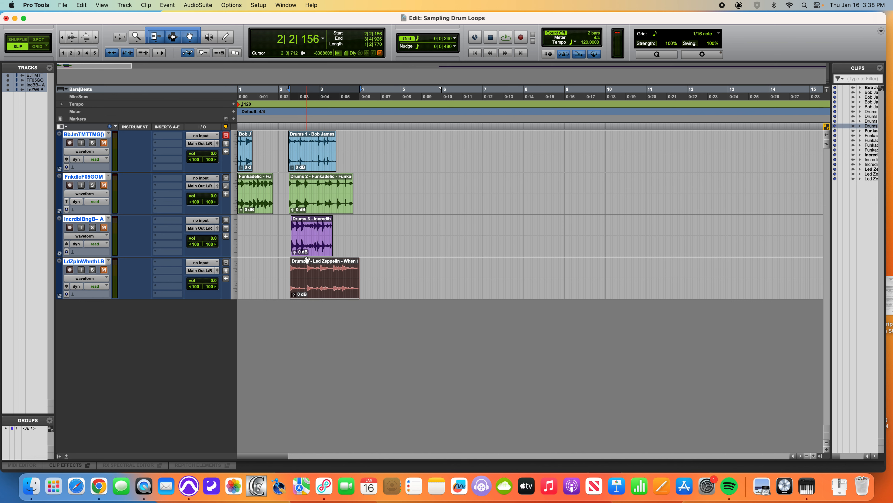
left_click(104, 142)
left_click(104, 142)
left_click(8, 75)
left_click(104, 143)
left_click(8, 80)
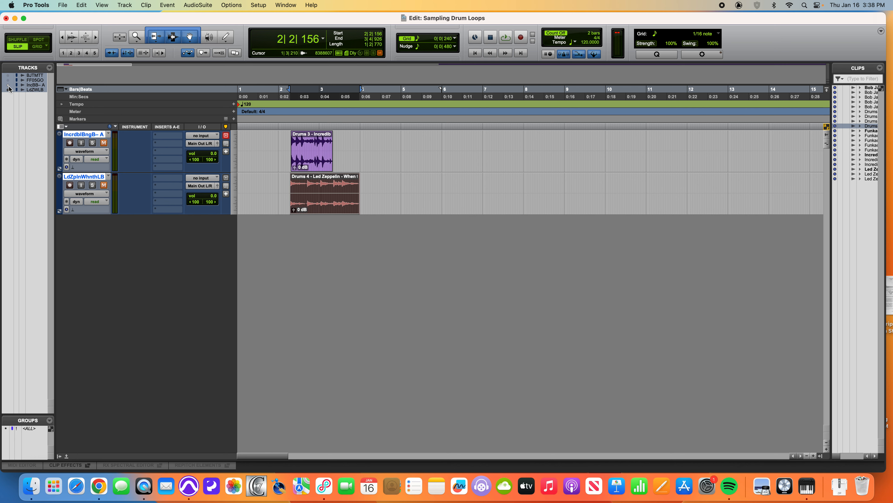
left_click(8, 85)
left_click(8, 90)
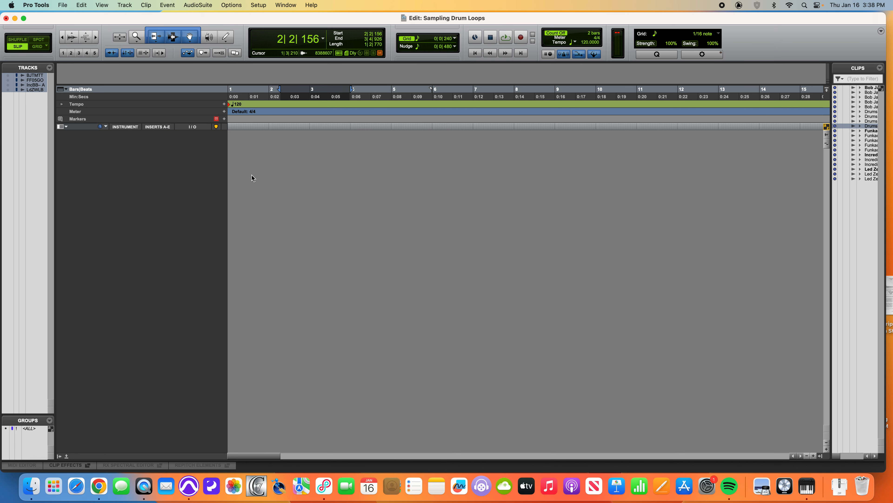
Step: Check playback with the song tracks hidden, return to the session start, and briefly show and rehide the Funkadelic track
key("space")
key("space")
key("Return")
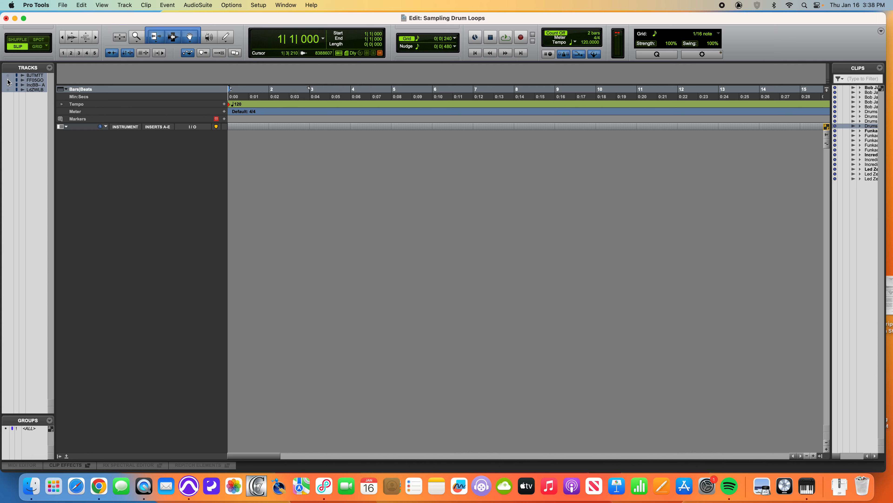
left_click(8, 80)
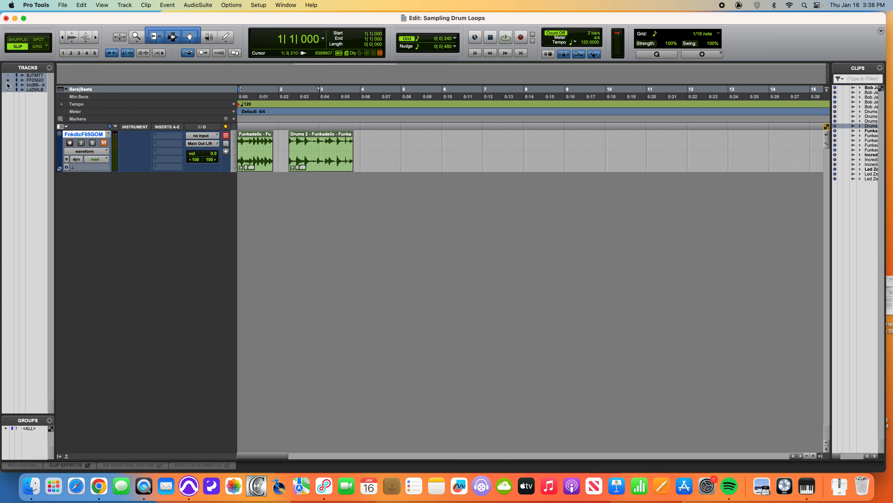
left_click(8, 80)
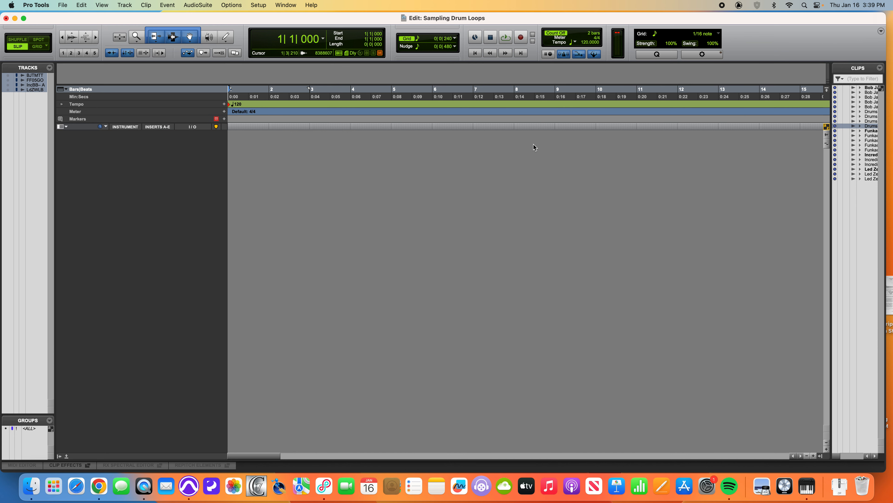
Step: Create four new stereo Instrument Tracks in Ticks
left_click(131, 7)
left_click(131, 16)
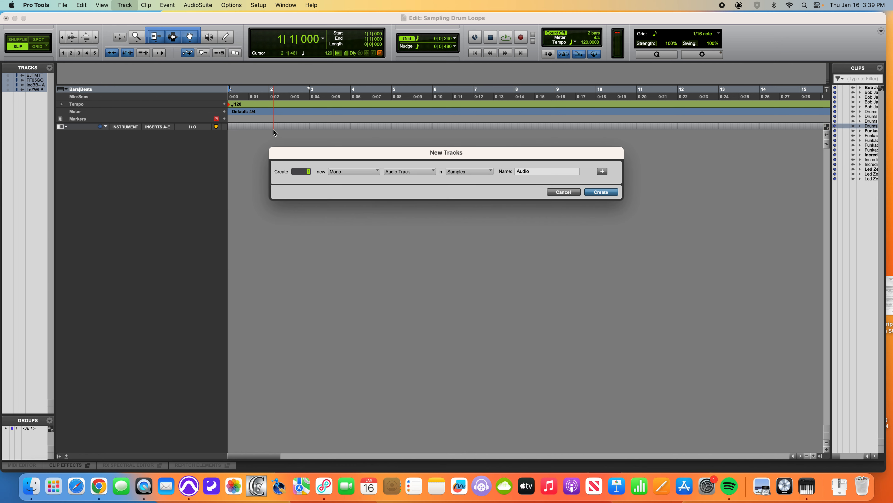
left_click(353, 172)
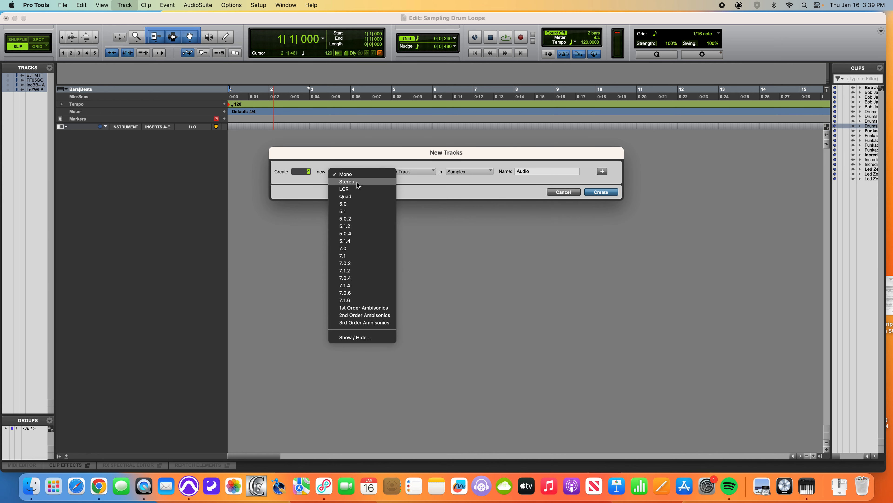
left_click(358, 182)
left_click(408, 171)
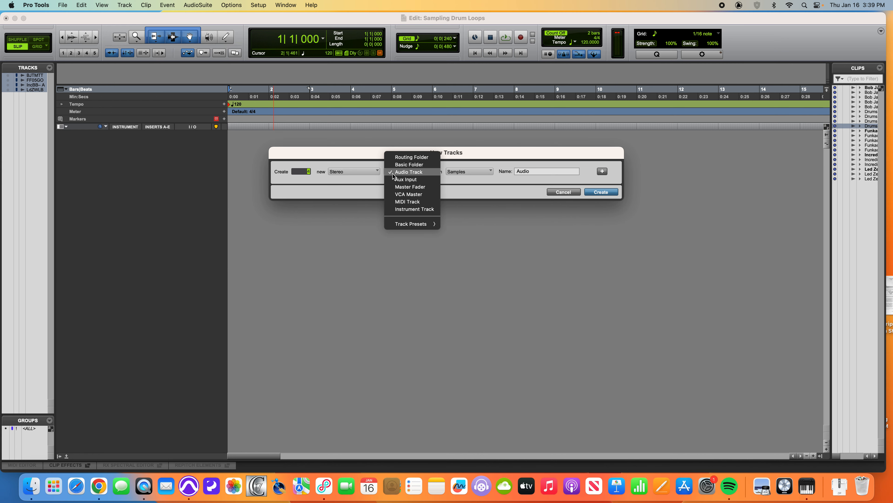
left_click(399, 209)
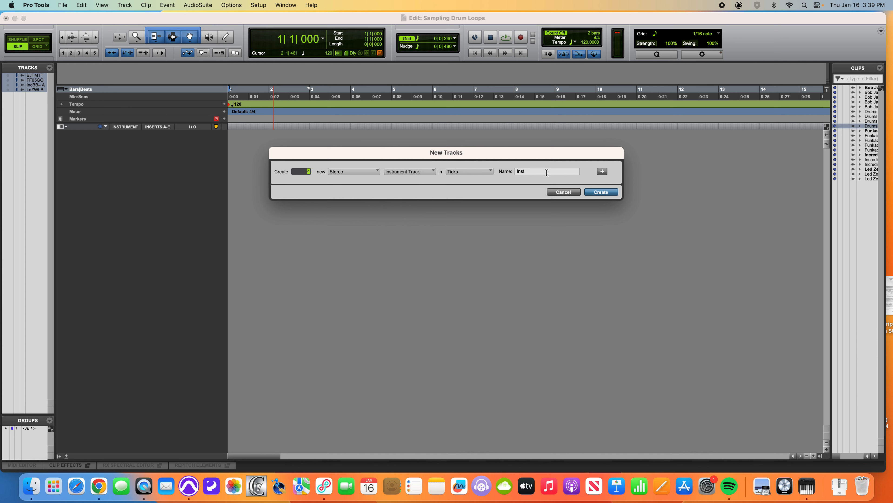
left_click(612, 194)
Step: Rename the four instrument tracks Drums 1, Drums 2, Drums 3 and Drums 4
double_click(84, 134)
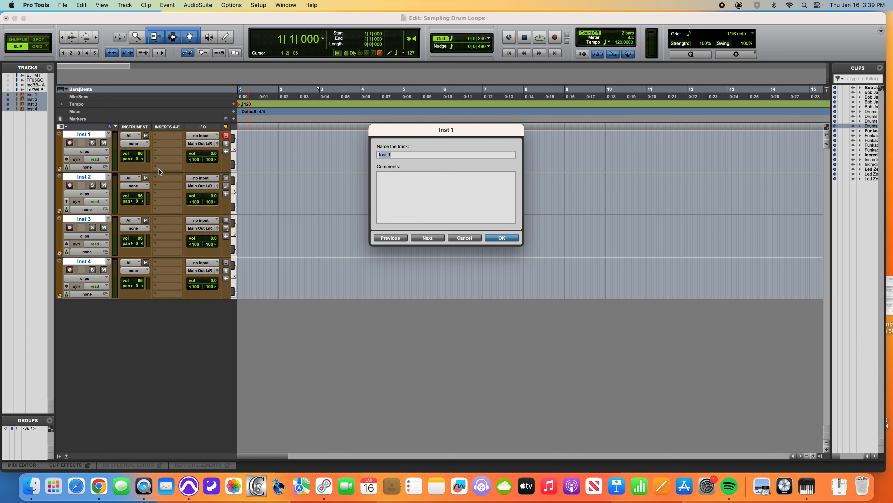
type("Drum")
left_click(432, 238)
type("Dru")
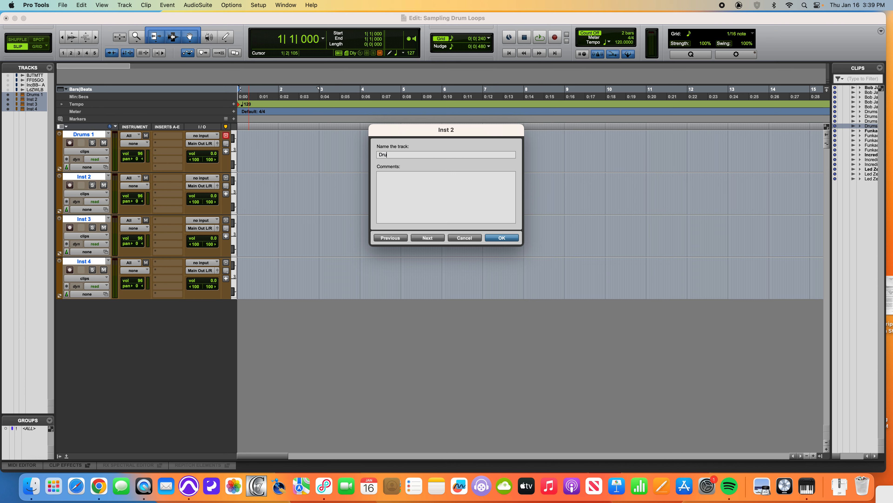
type("ms 2")
left_click(427, 237)
type("Drums 3")
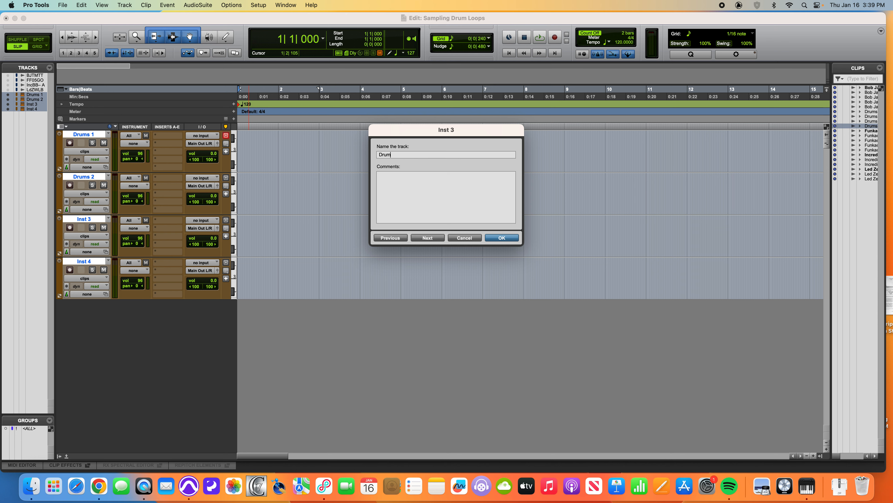
left_click(430, 237)
type("Drums 4")
left_click(502, 237)
Step: Insert the multichannel instrument plug-in Kontakt 7 (stereo) on the Drums 1 track and reposition the Edit window
left_click(175, 138)
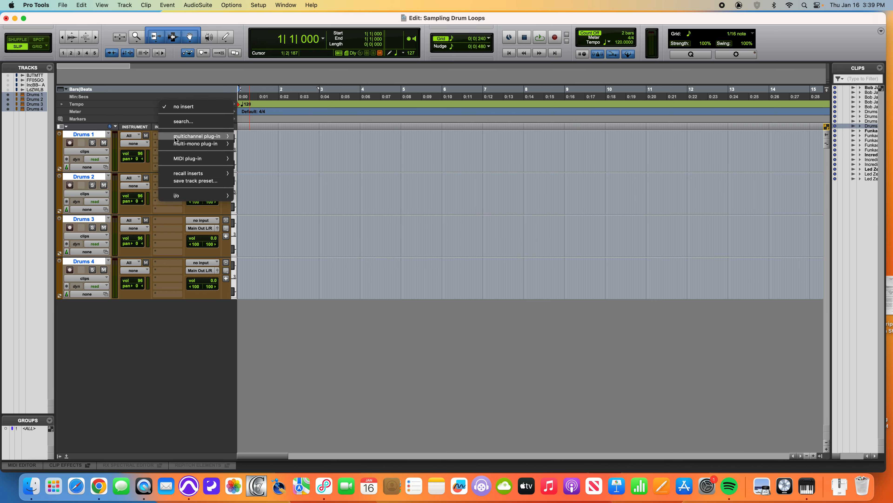
mouse_move(202, 138)
mouse_move(262, 220)
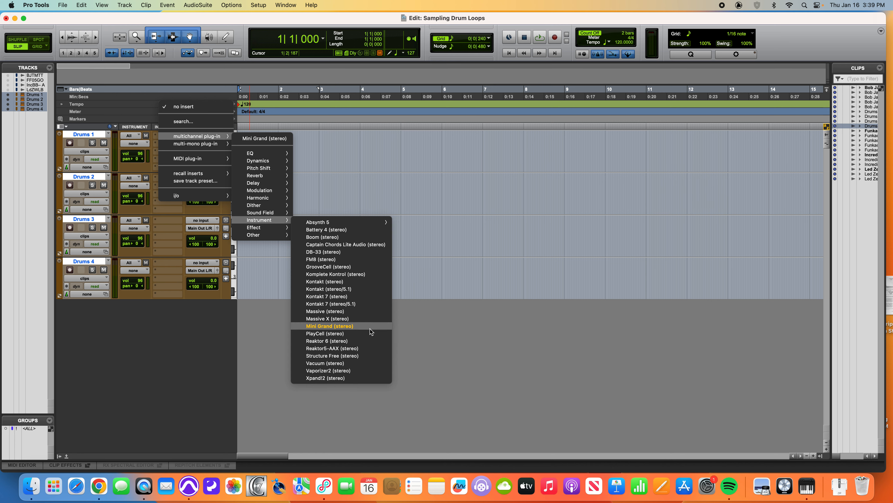
left_click(363, 298)
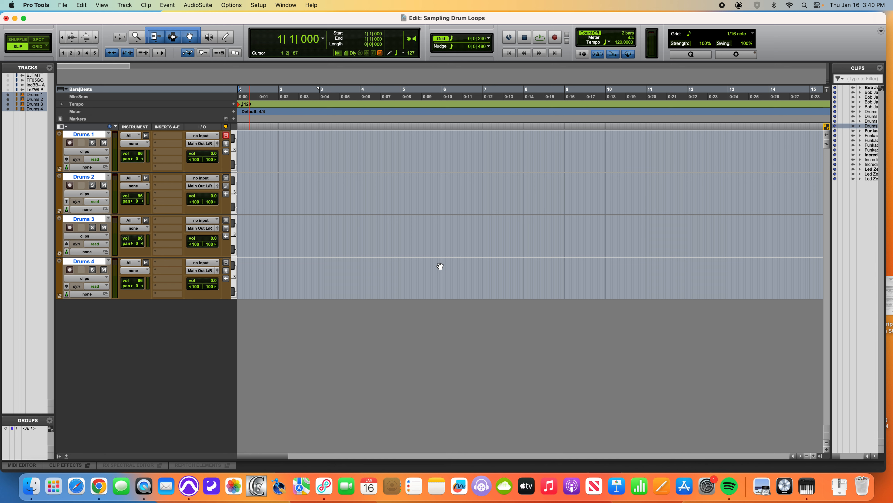
left_click_drag(61, 22, 89, 22)
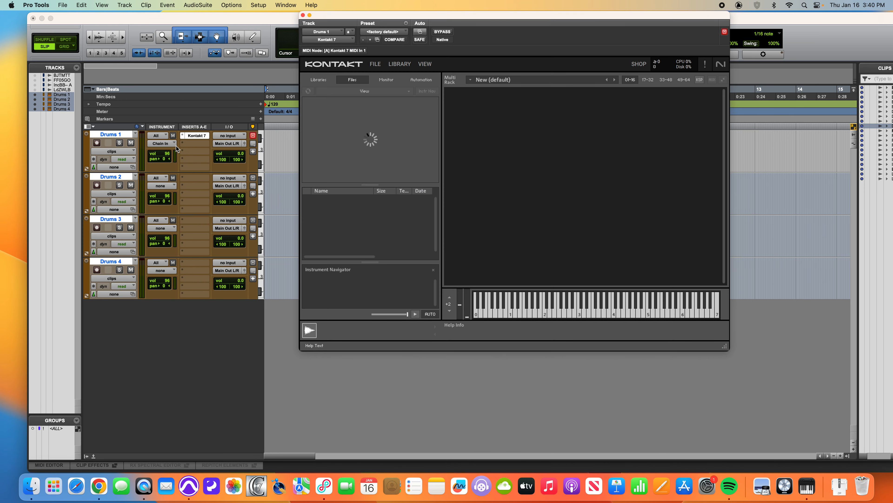
Step: Browse Kontakt's files to the Samples folder inside Sampling Drum Loops on the Desktop
left_click(319, 80)
left_click(318, 80)
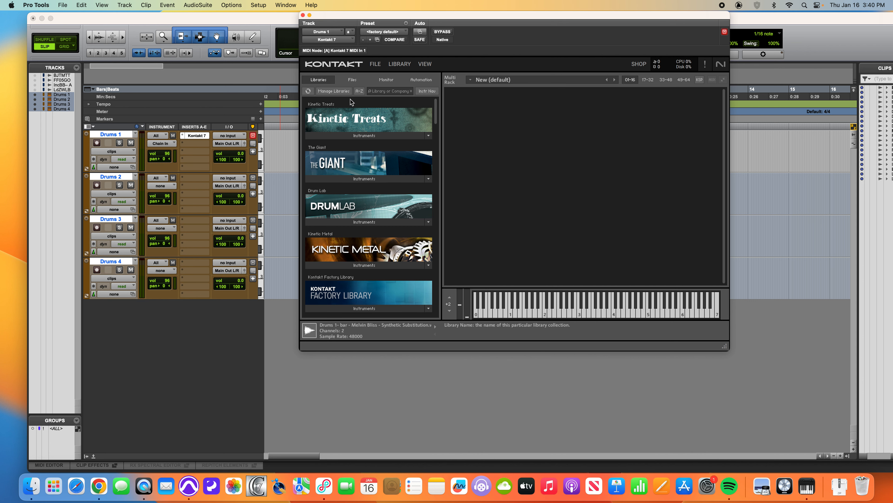
left_click(352, 81)
scroll(357, 130, "up", 7)
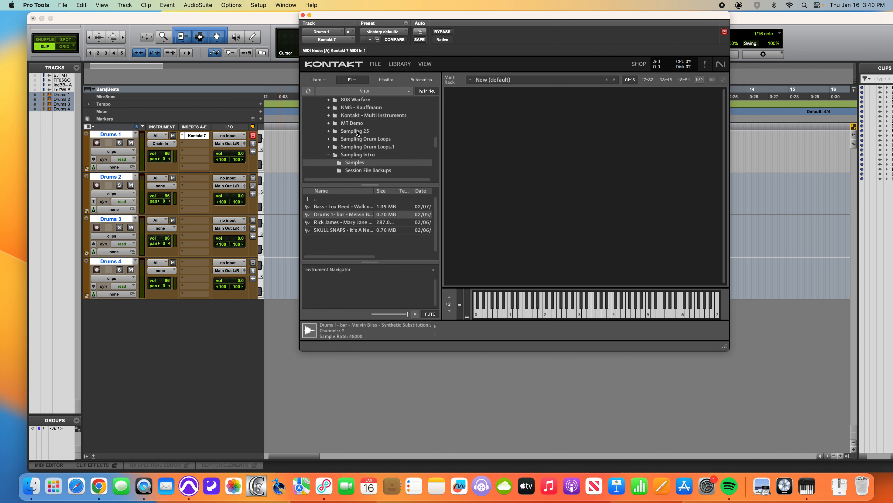
left_click(356, 128)
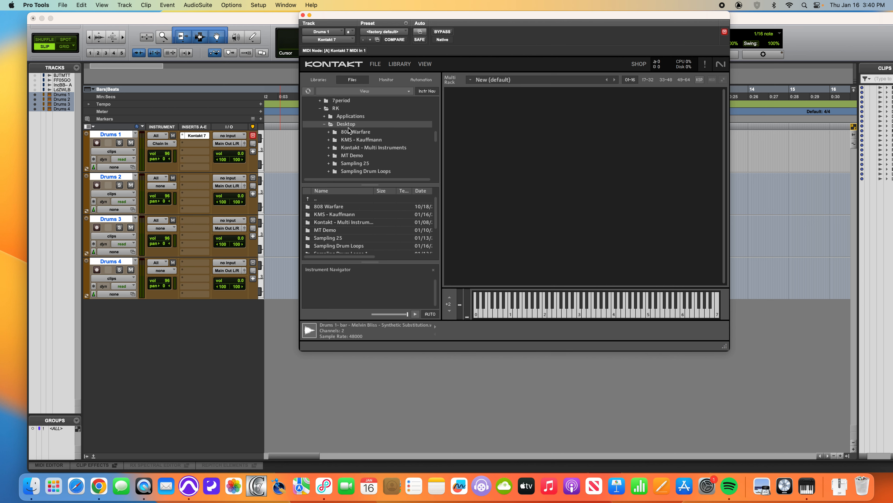
scroll(351, 134, "down", 5)
left_click(329, 138)
left_click_drag(383, 20, 352, 32)
left_click(359, 140)
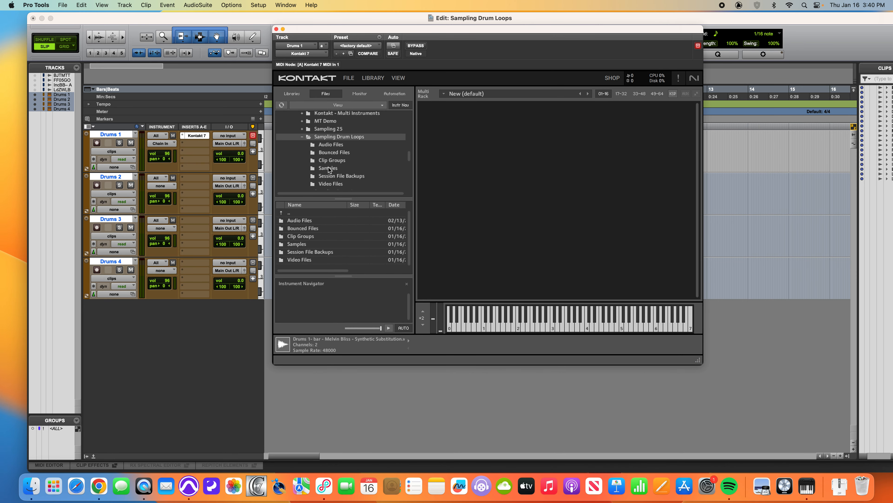
left_click(331, 168)
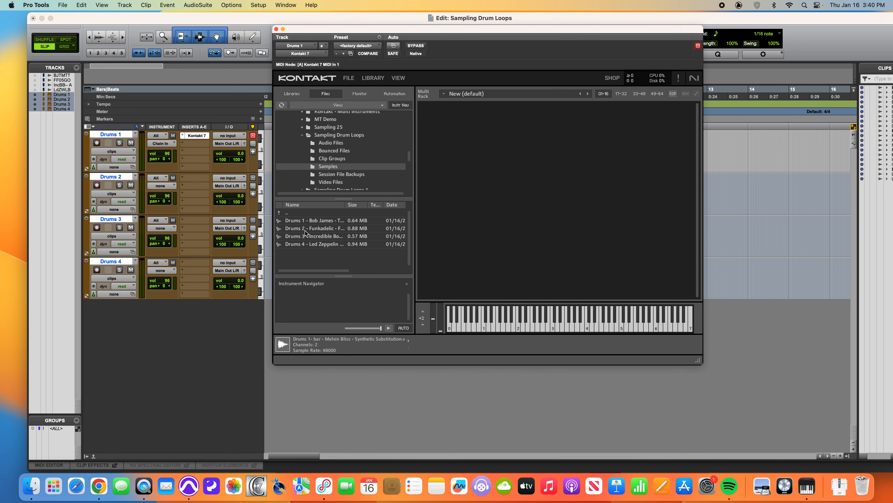
Step: Load the Drums 1 Bob James sample into the Kontakt rack and set its MIDI channel to Port A, 1
left_click_drag(316, 221, 463, 185)
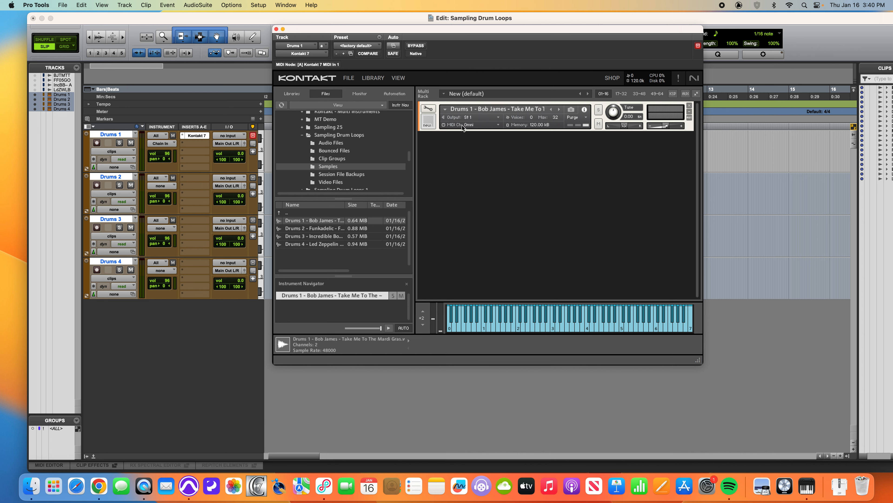
left_click(471, 125)
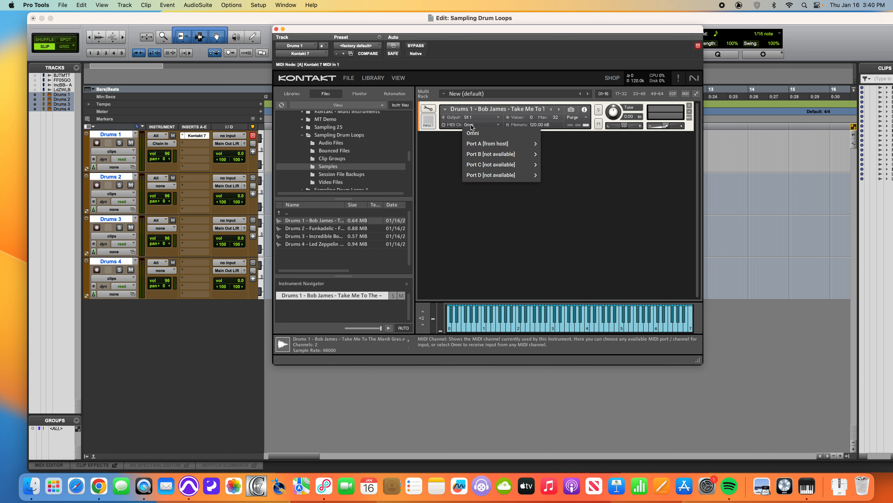
mouse_move(500, 143)
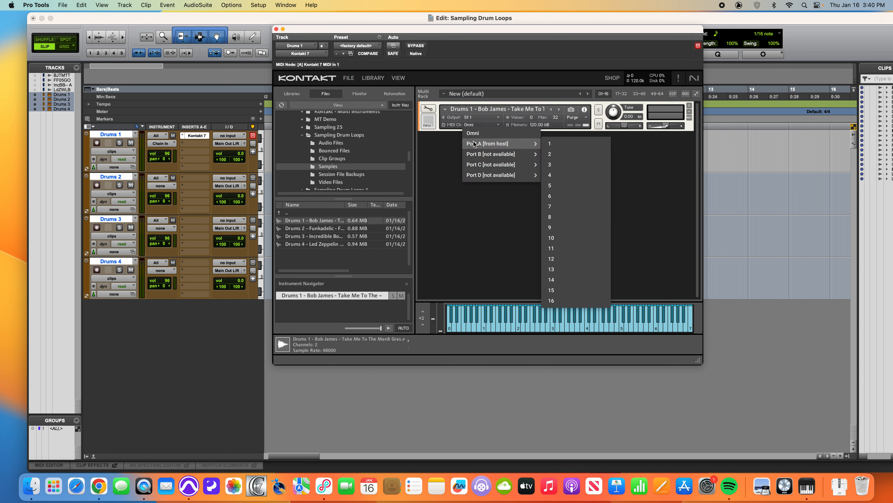
left_click(552, 143)
Step: Route the Drums 1 track's MIDI output to the individual target Kontakt 7 MIDI In 1, channel-1
left_click(160, 144)
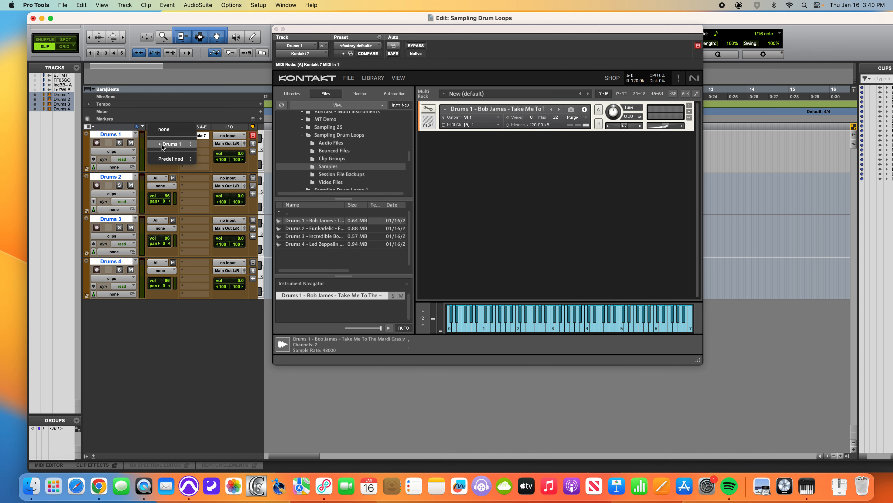
mouse_move(168, 143)
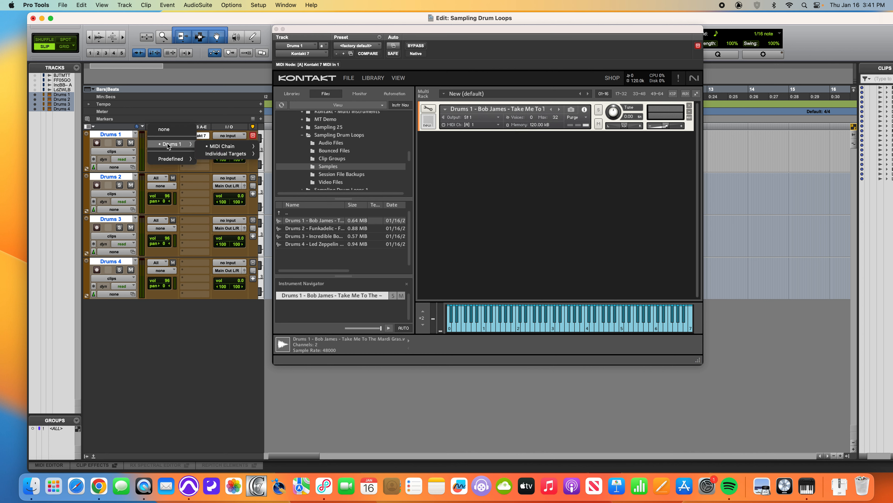
mouse_move(229, 153)
mouse_move(280, 157)
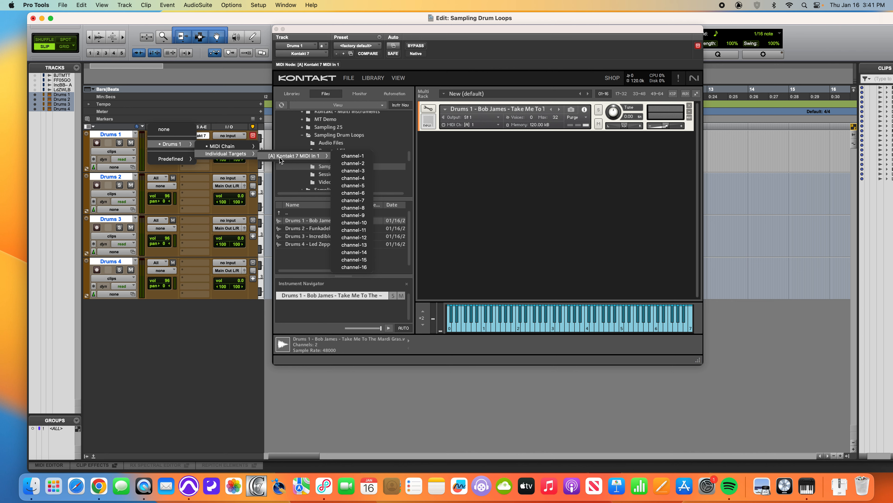
left_click(347, 157)
Step: Load the Drums 2 Funkadelic sample into the Kontakt rack with MIDI channel Port A, 2 and output St 2
left_click_drag(315, 232, 521, 216)
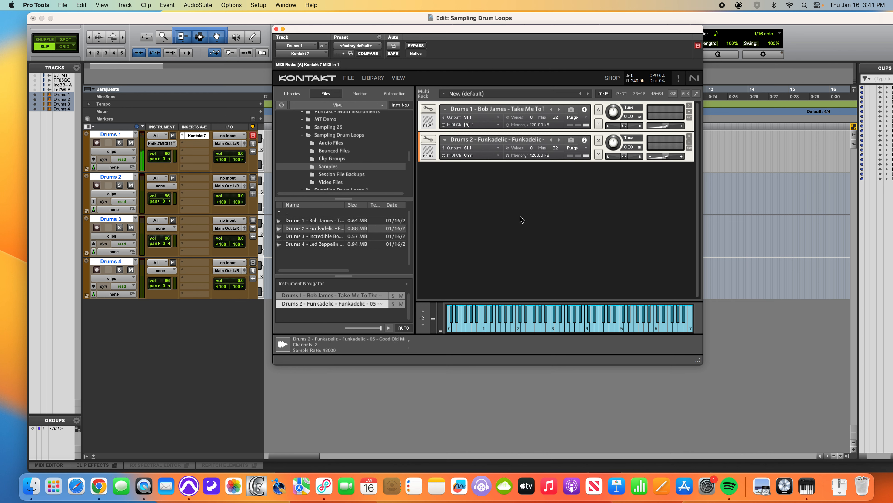
left_click(471, 155)
mouse_move(473, 178)
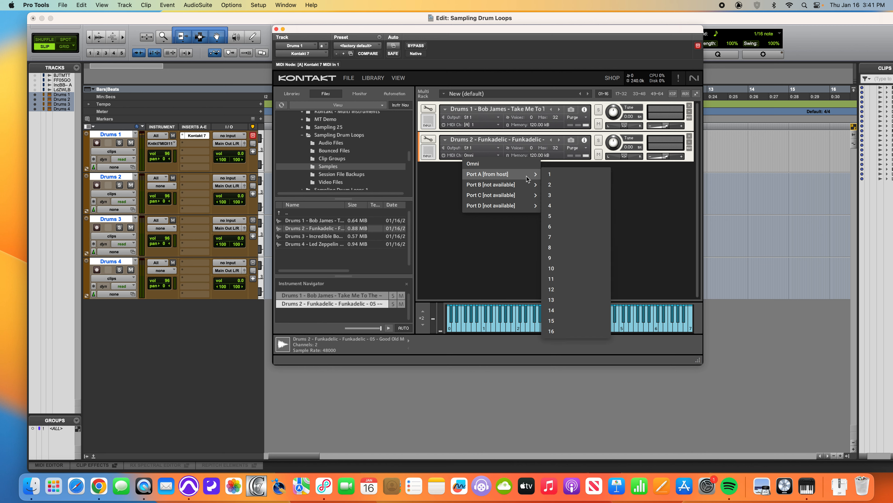
left_click(543, 186)
left_click(471, 151)
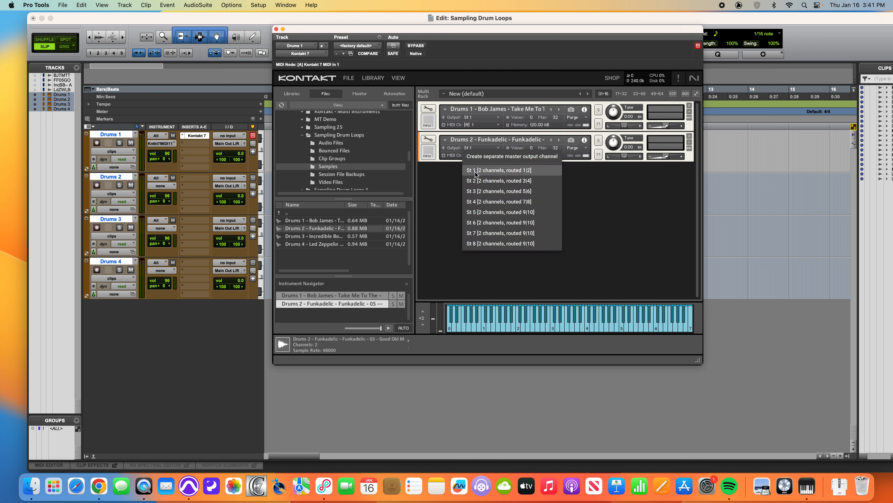
left_click(539, 182)
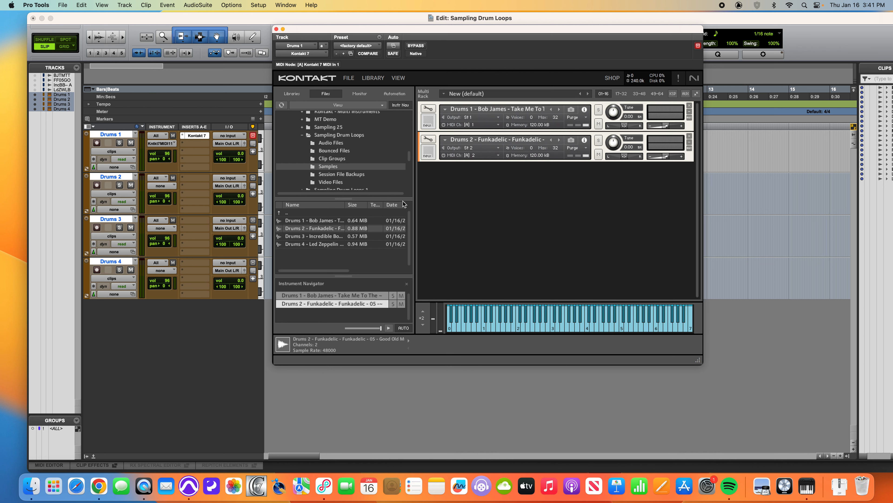
Step: Route the Drums 2 track's MIDI output to Kontakt 7 MIDI In 1, channel-2 and its audio input to Kontakt St 2
left_click(173, 185)
mouse_move(176, 218)
mouse_move(230, 223)
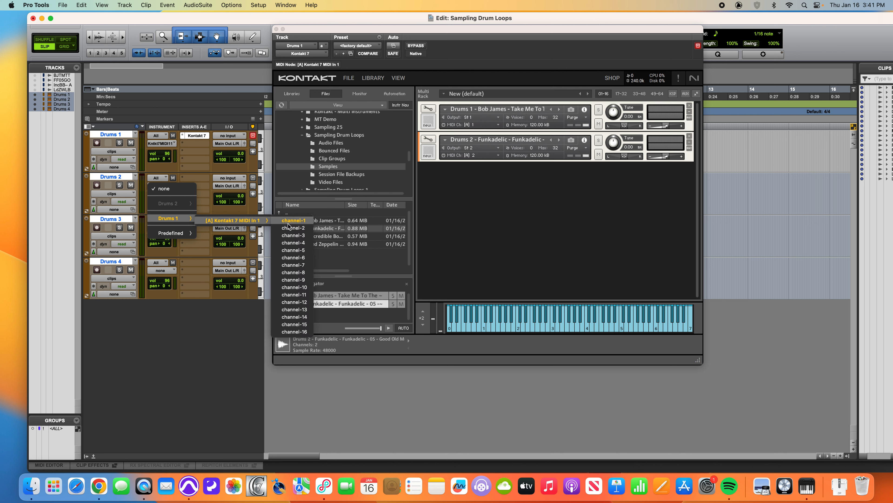
left_click(289, 231)
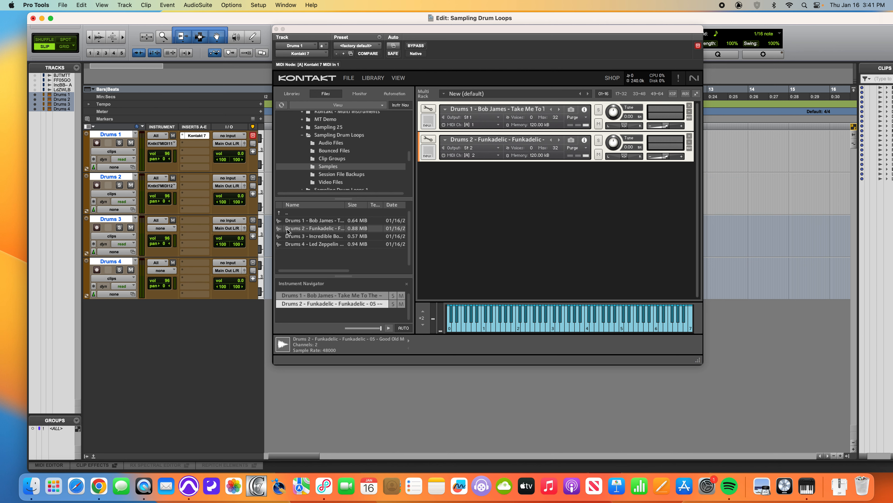
left_click(229, 178)
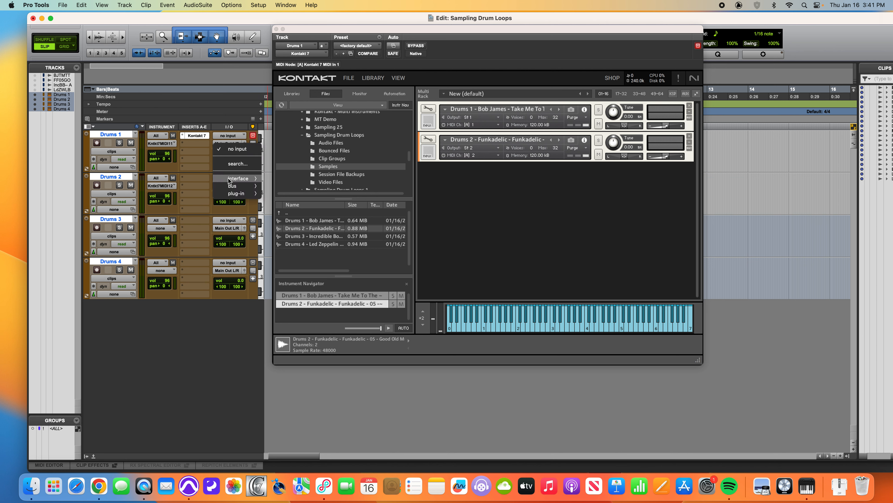
mouse_move(231, 195)
mouse_move(296, 199)
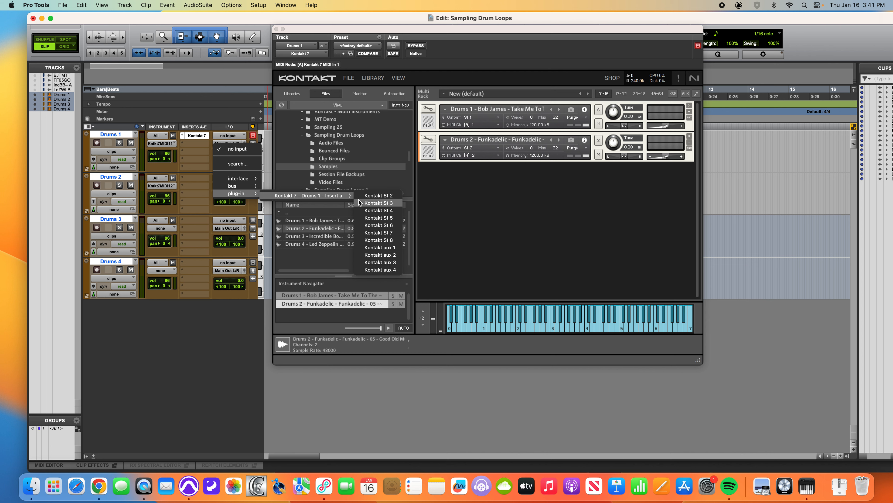
left_click(374, 197)
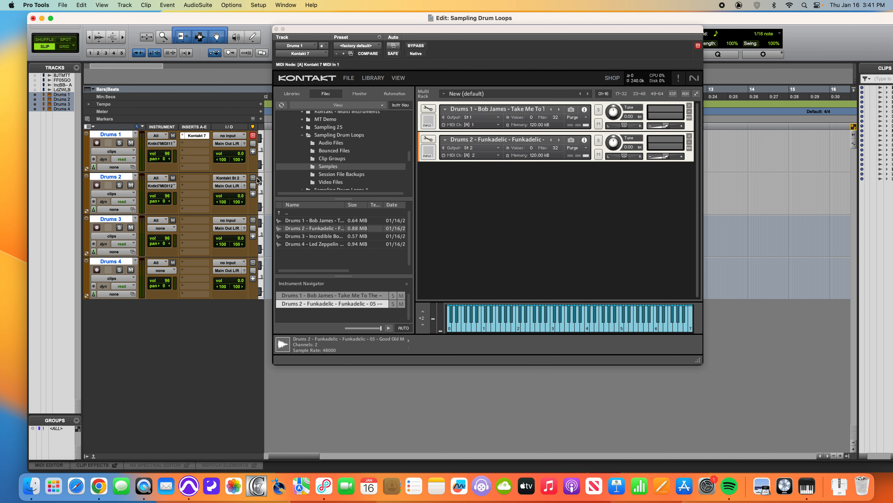
Step: Route the Drums 3 track's MIDI output to Kontakt 7 MIDI In 1, channel-3 and its audio input to Kontakt St 3
left_click(165, 228)
mouse_move(175, 261)
mouse_move(246, 265)
left_click(291, 278)
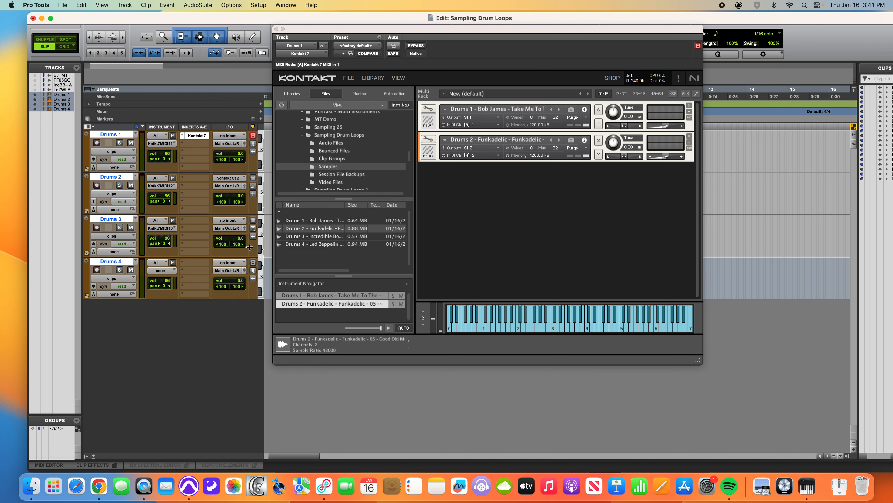
left_click(229, 220)
mouse_move(236, 235)
mouse_move(309, 238)
left_click(378, 245)
Step: Load the Drums 3 Incredible Bongo Band sample into the Kontakt rack with output St 3 and MIDI channel Port A, 3
left_click_drag(320, 238, 483, 226)
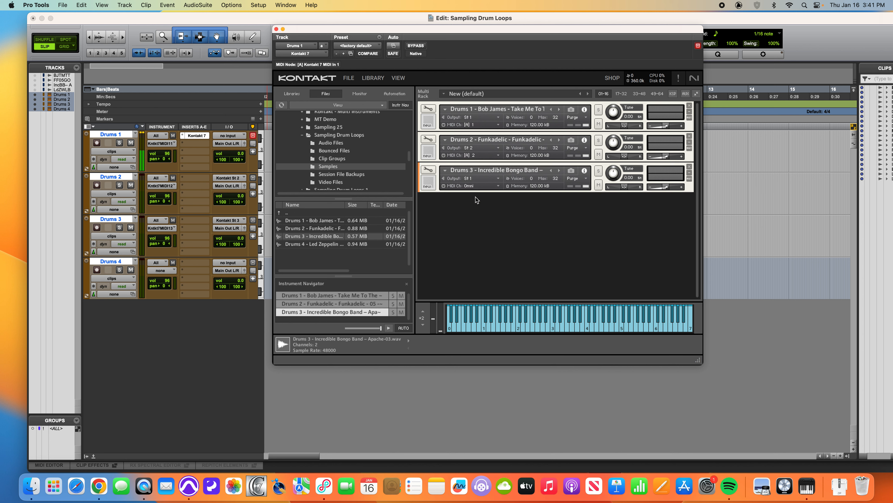
left_click(472, 178)
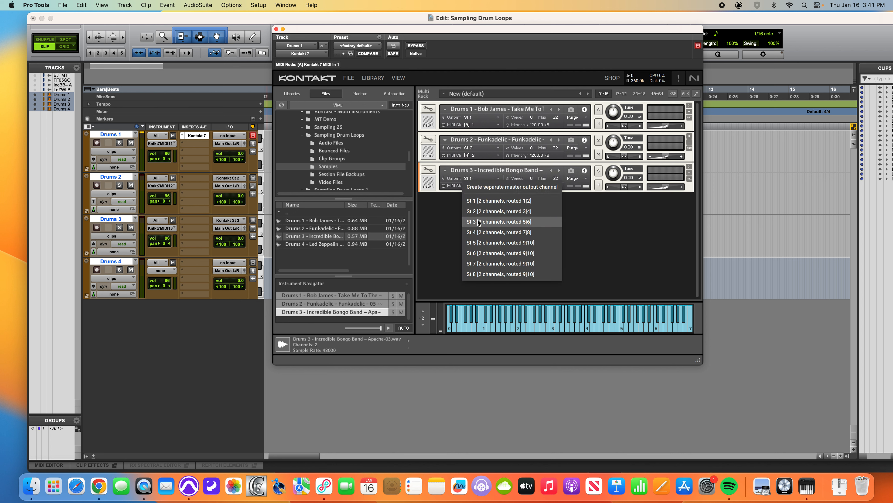
left_click(477, 221)
left_click(473, 186)
mouse_move(478, 208)
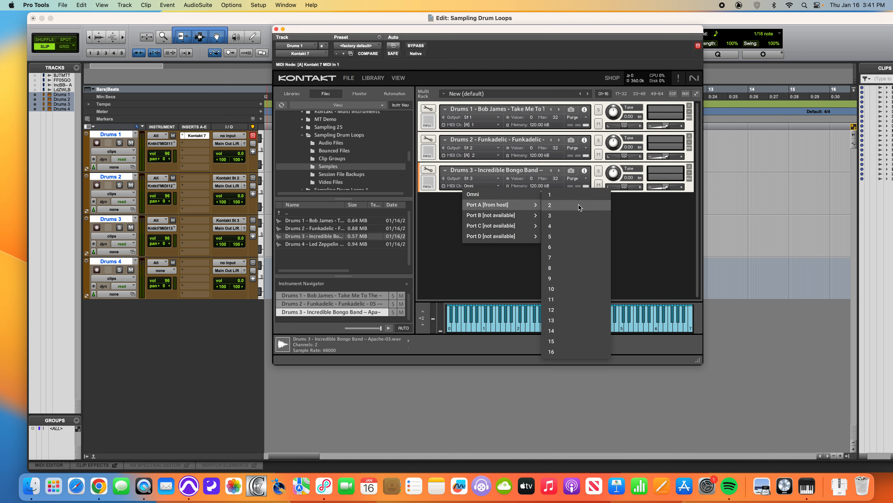
left_click(568, 213)
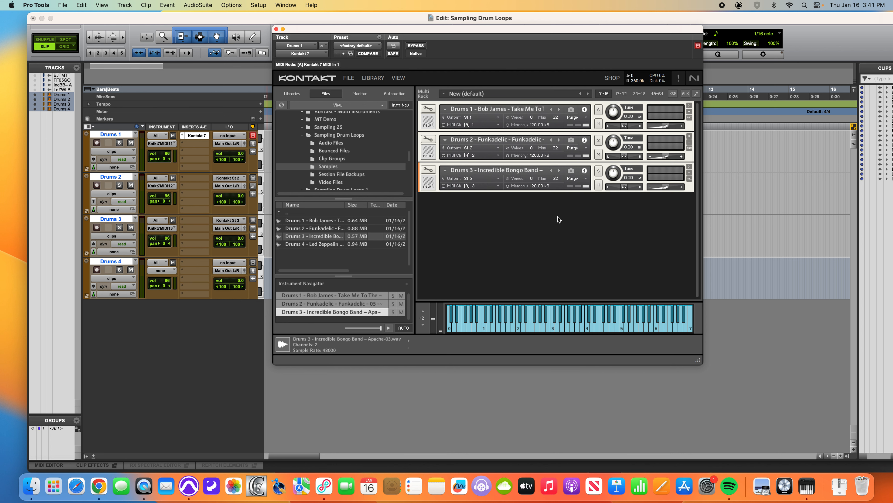
Step: Route the Drums 4 track's MIDI output to Kontakt 7 MIDI In 1, channel-4 and its audio input to Kontakt St 4
left_click(168, 271)
mouse_move(172, 302)
mouse_move(240, 305)
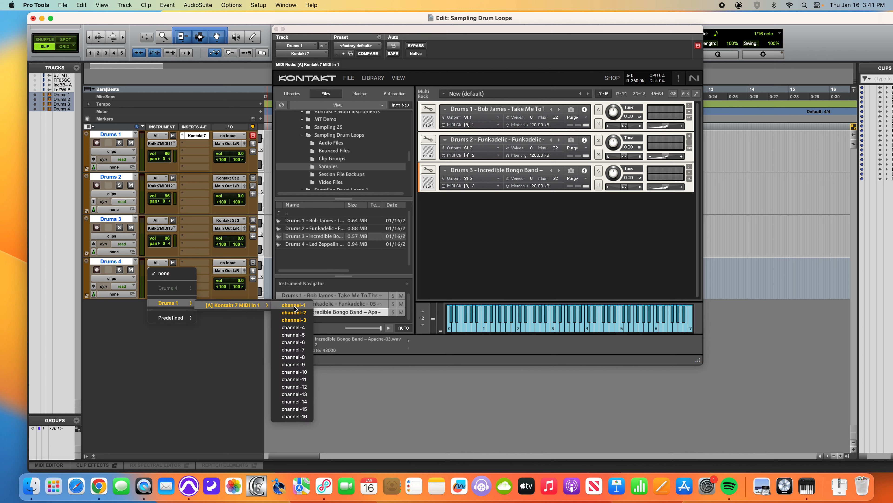
left_click(297, 326)
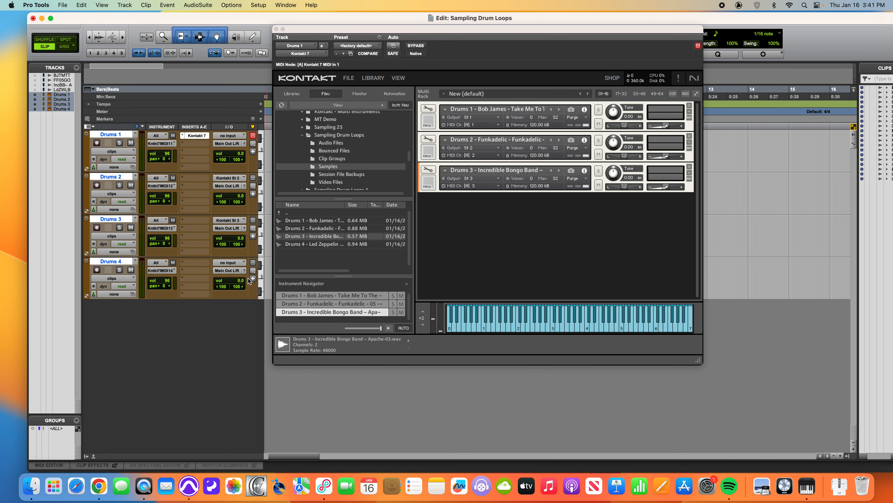
left_click(234, 264)
mouse_move(239, 278)
mouse_move(346, 280)
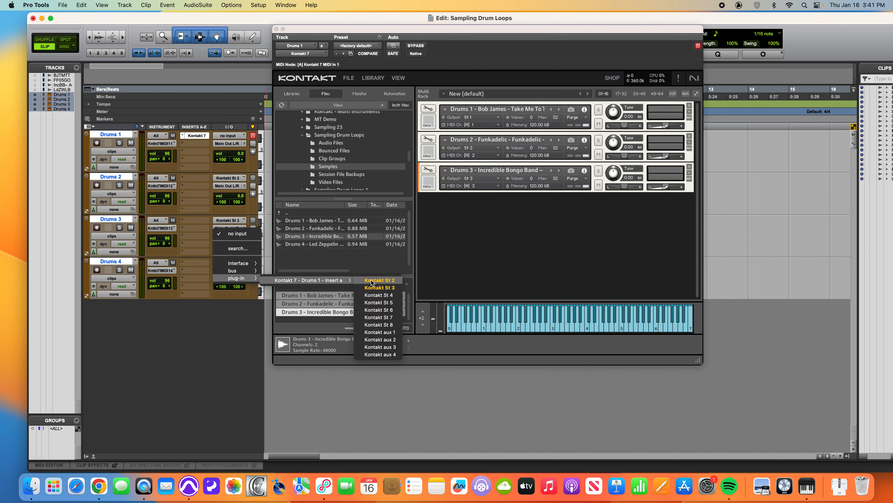
left_click(375, 295)
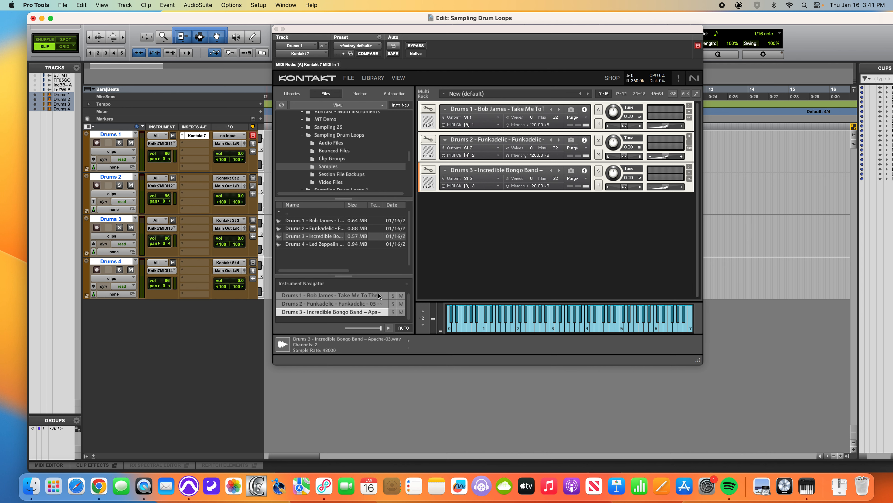
Step: Load the Drums 4 Led Zeppelin sample into the Kontakt rack with output St 4 and MIDI channel Port A, 4
left_click_drag(323, 247, 473, 244)
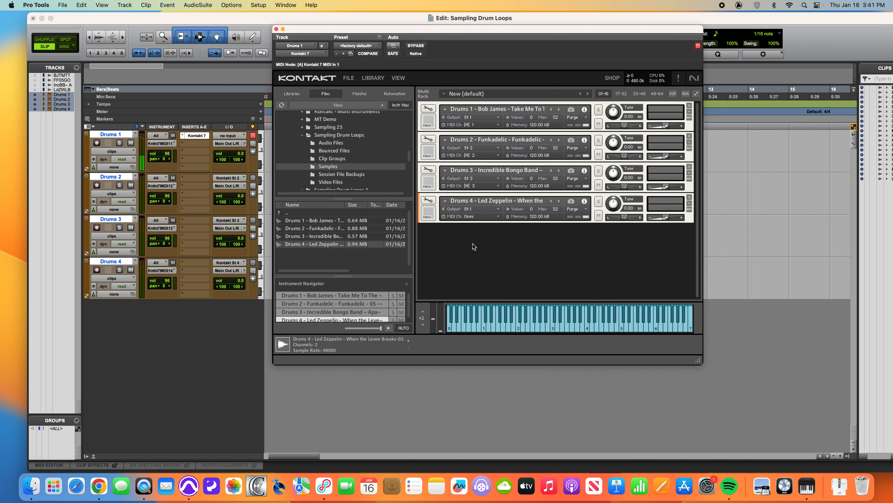
left_click(471, 210)
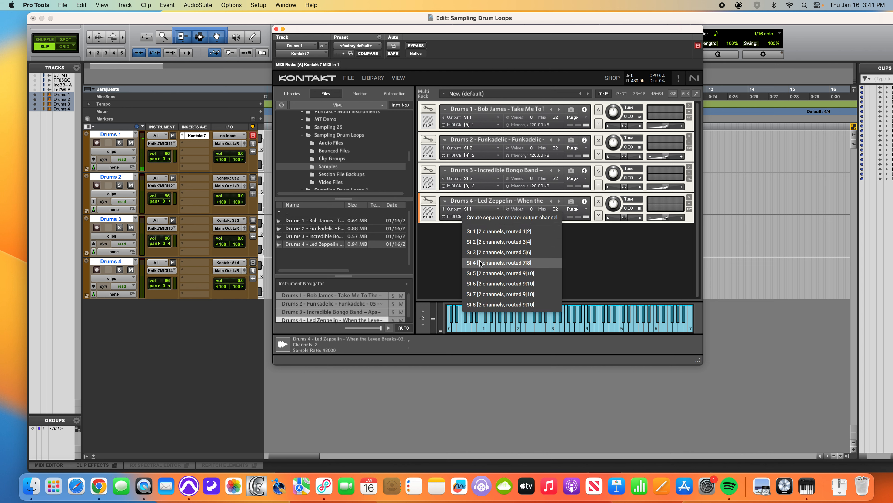
left_click(472, 262)
left_click(472, 216)
mouse_move(472, 240)
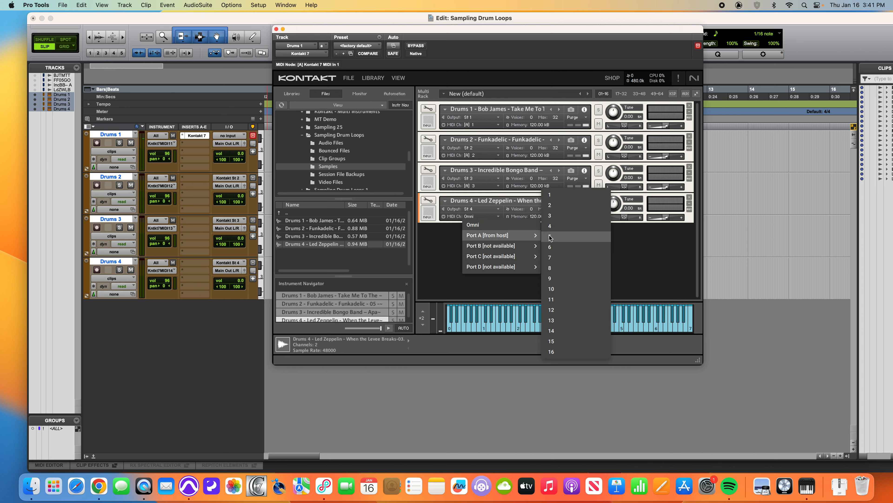
left_click(568, 236)
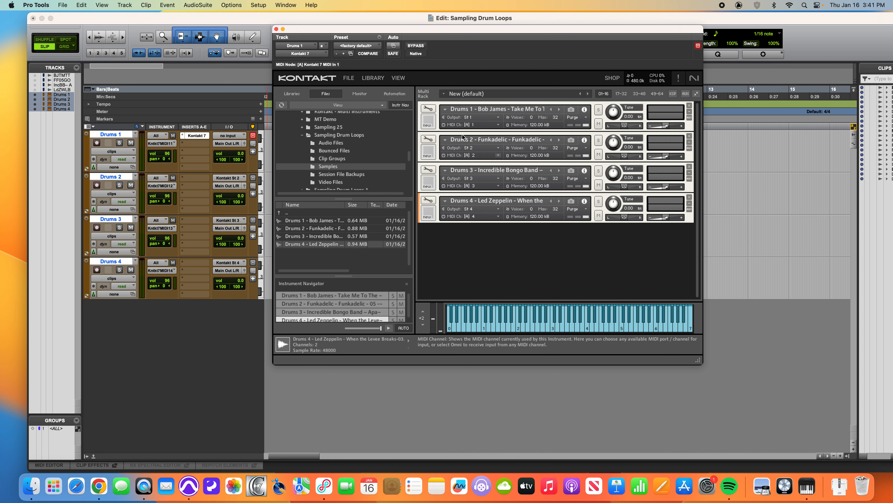
Step: Audition the Drums 4 sample at different pitches on Kontakt's virtual keyboard and close the plug-in window
left_click(565, 315)
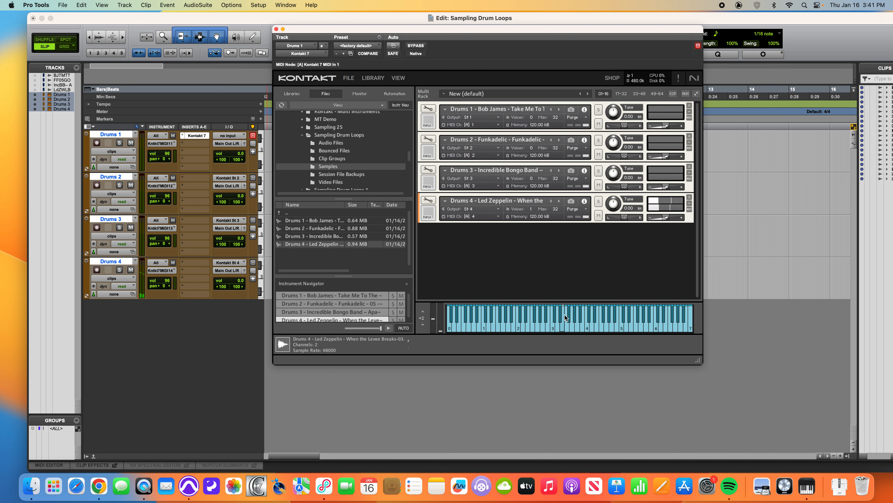
left_click(612, 317)
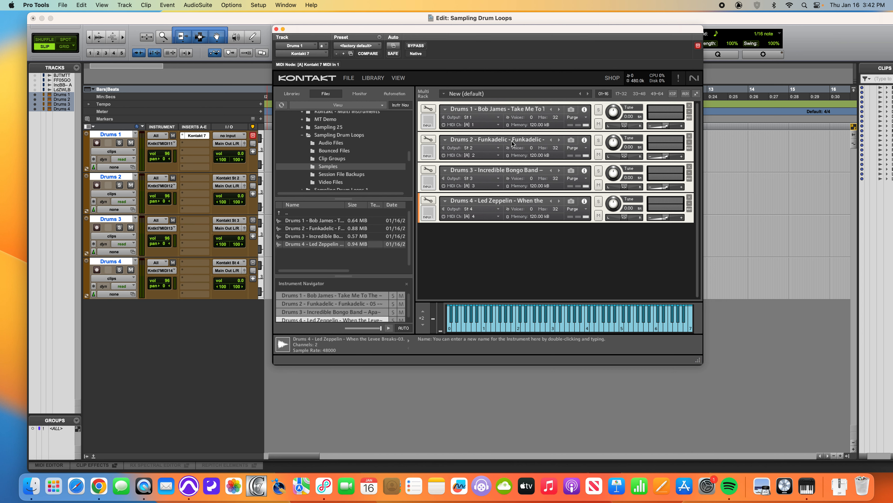
left_click(276, 29)
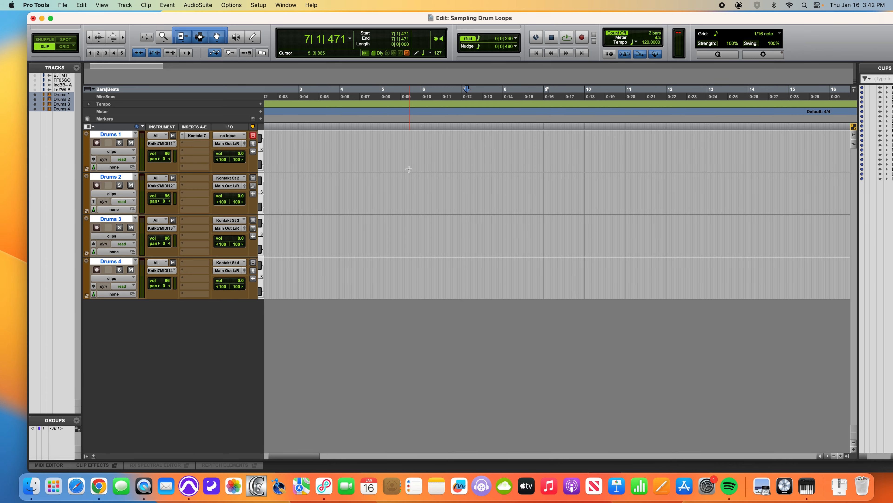
Step: Open the MIDI Editor with only the Drums 1 track shown
key("ctrl+equal")
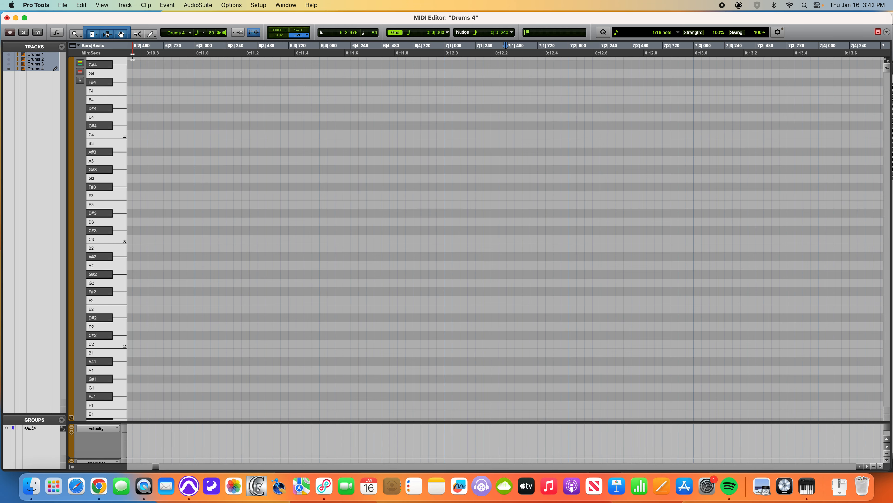
left_click(56, 55)
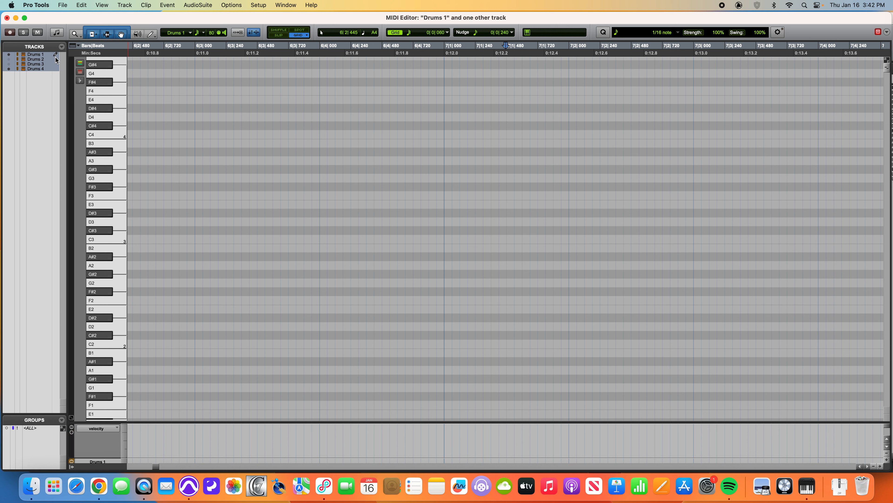
left_click(9, 69)
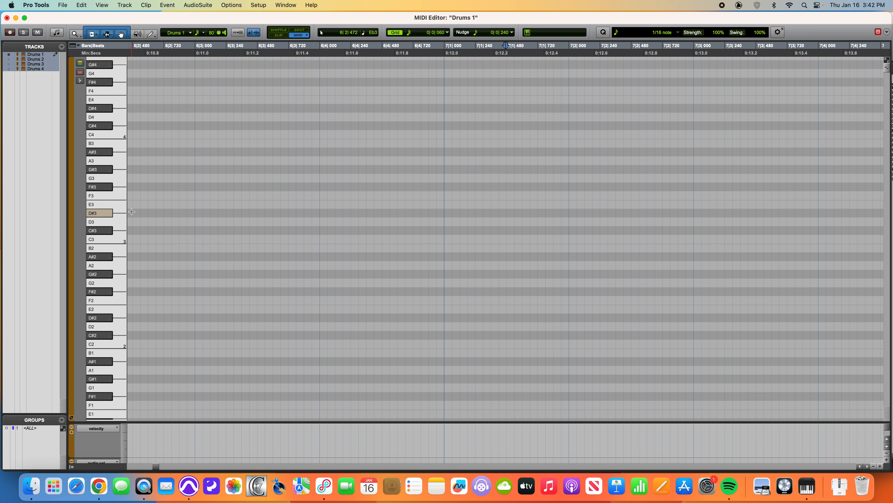
Step: Draw a D3 note on Drums 1 with the Pencil tool, spanning the first bar from 1|1|000 to 2|1|000
left_click(150, 36)
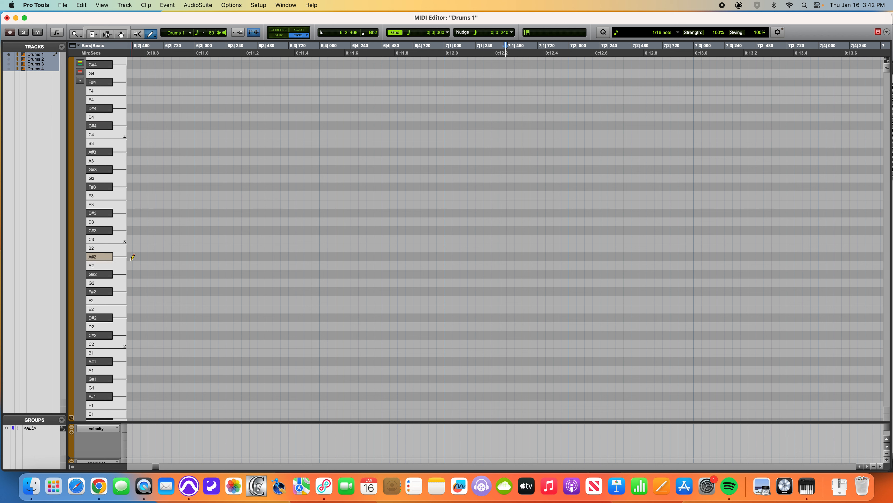
left_click_drag(133, 220, 198, 219)
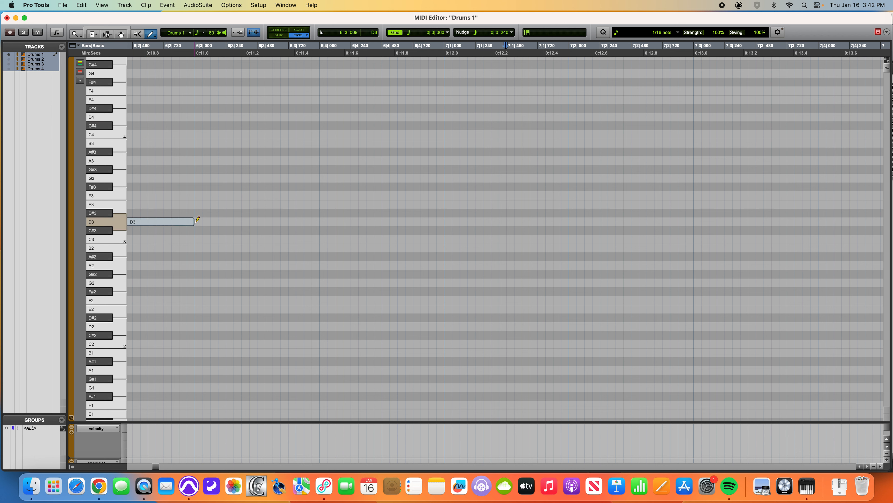
left_click_drag(167, 224, 93, 223)
left_click_drag(197, 222, 251, 223)
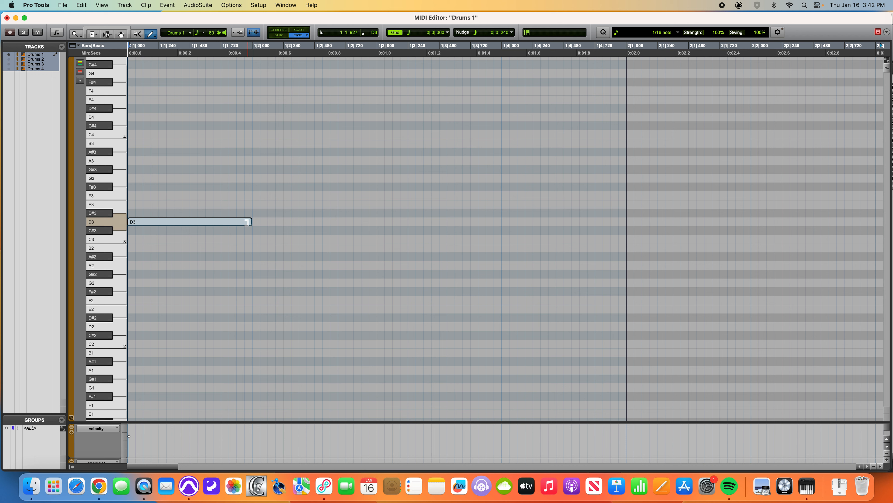
key("super+[")
left_click_drag(187, 222, 378, 226)
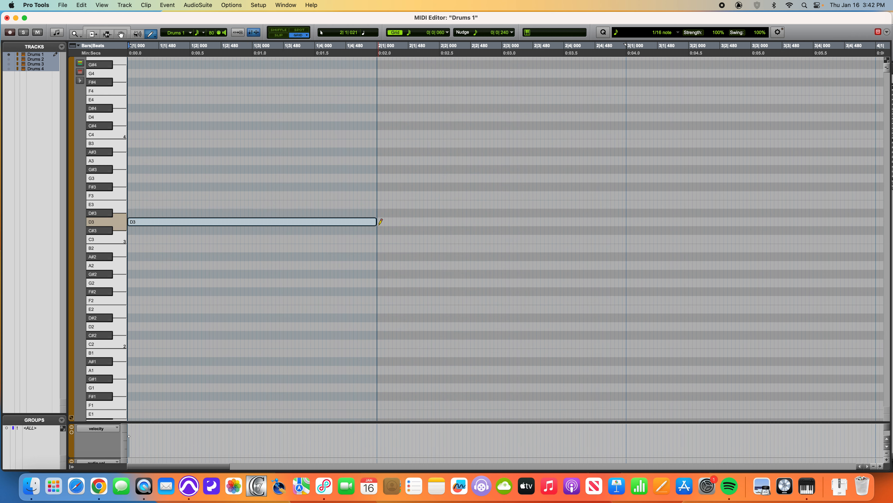
Step: Set the MIDI Editor grid to 1/16 note and raise the D3 note's velocity to near the maximum
left_click(412, 32)
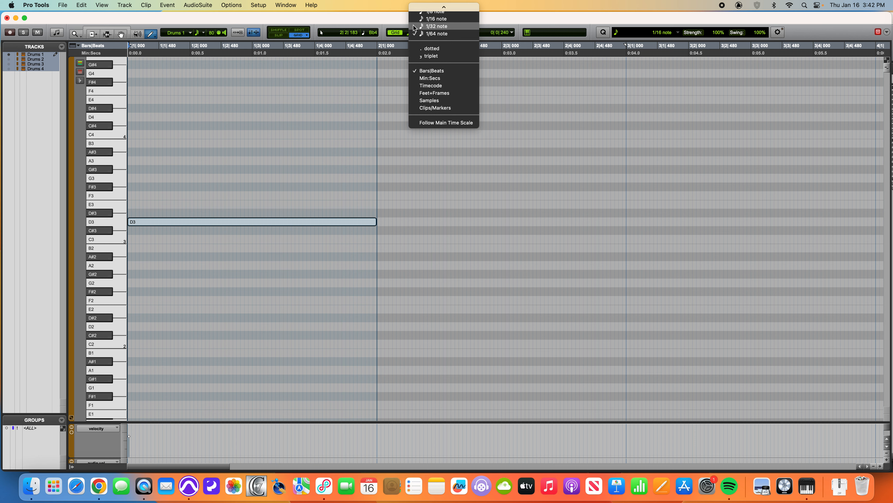
left_click(422, 19)
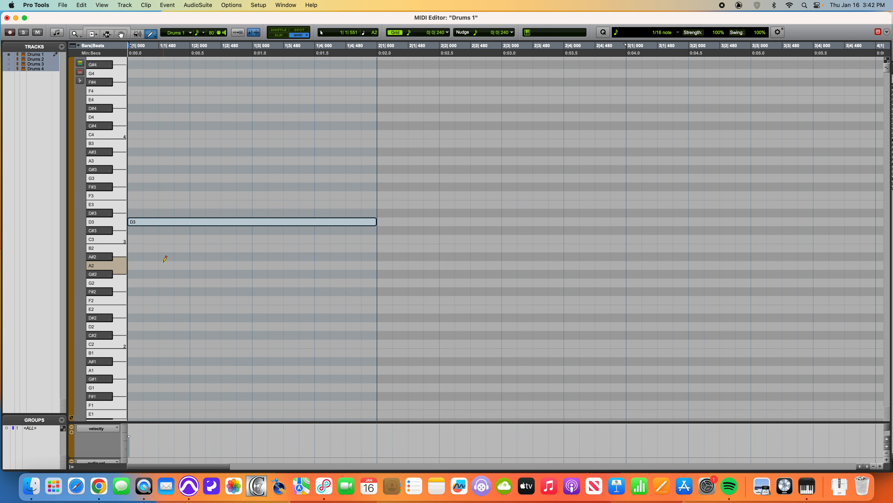
left_click_drag(129, 436, 133, 427)
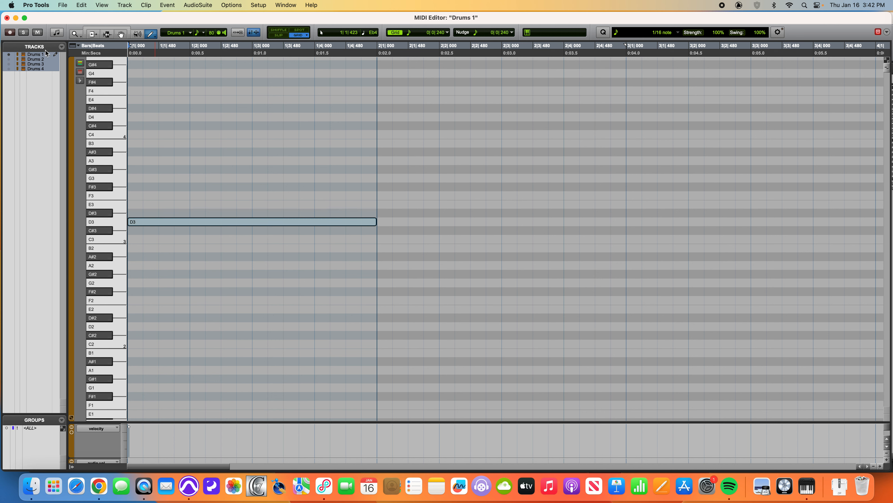
Step: Show only the Drums 2 track in the MIDI Editor and draw a D3 note spanning the first bar
left_click(56, 59)
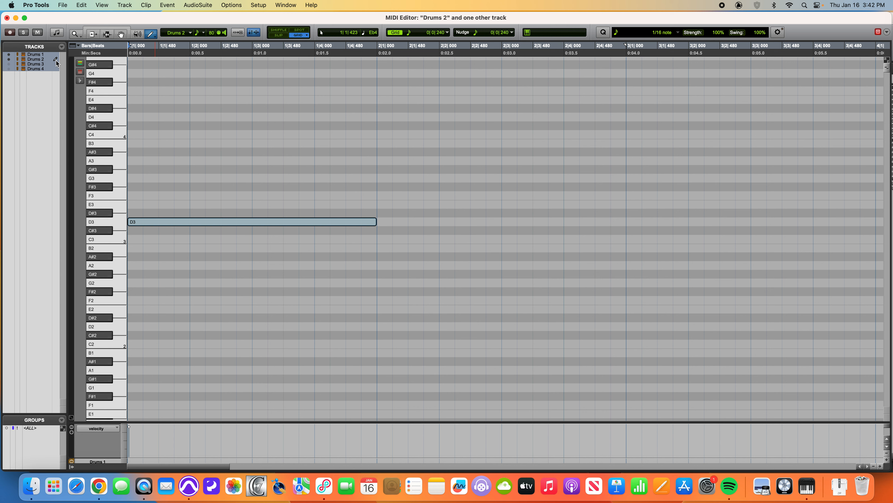
left_click(9, 55)
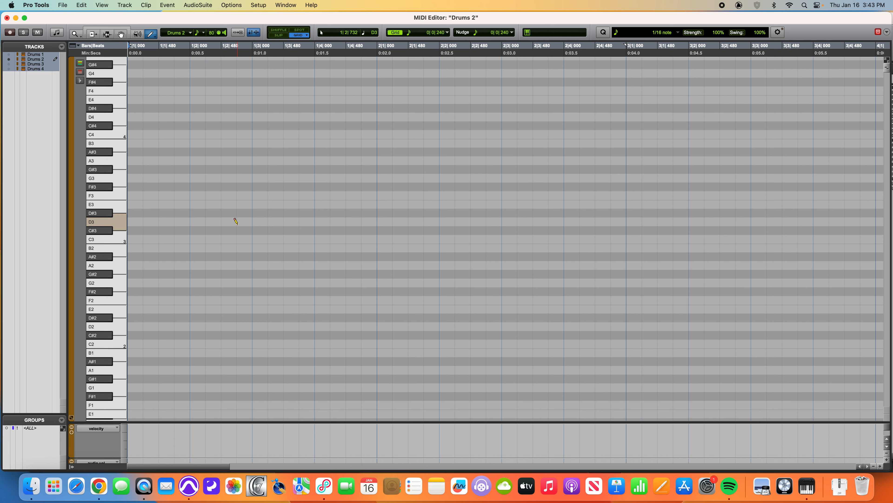
left_click_drag(137, 225, 377, 221)
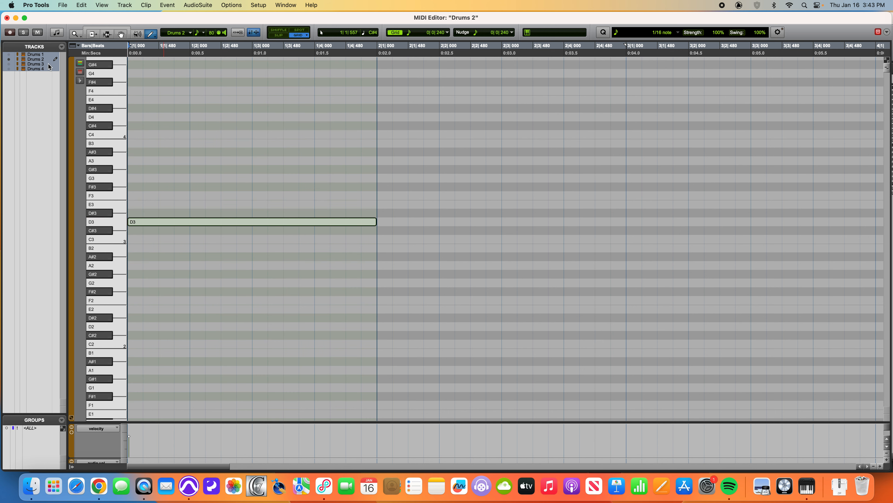
Step: Switch the MIDI Editor to Drums 3 alone and draw a D3 note from 1|1|000 to 2|1|000
left_click(56, 64)
left_click(9, 59)
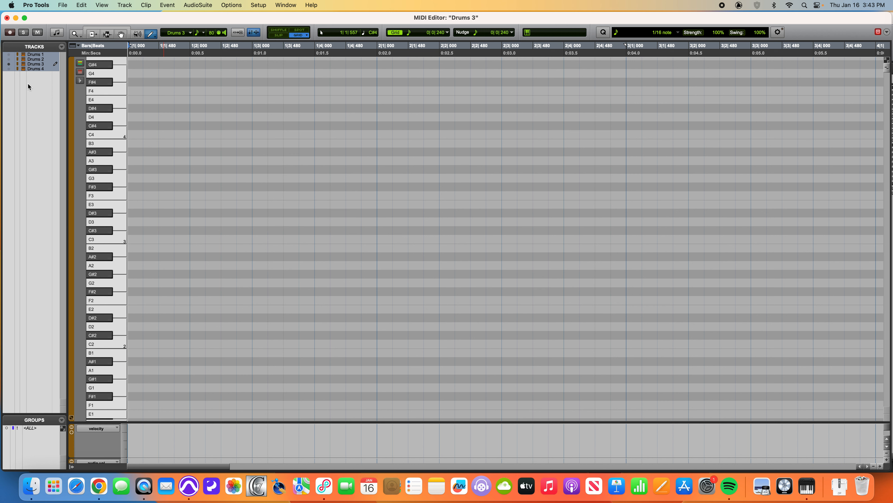
left_click_drag(132, 221, 371, 222)
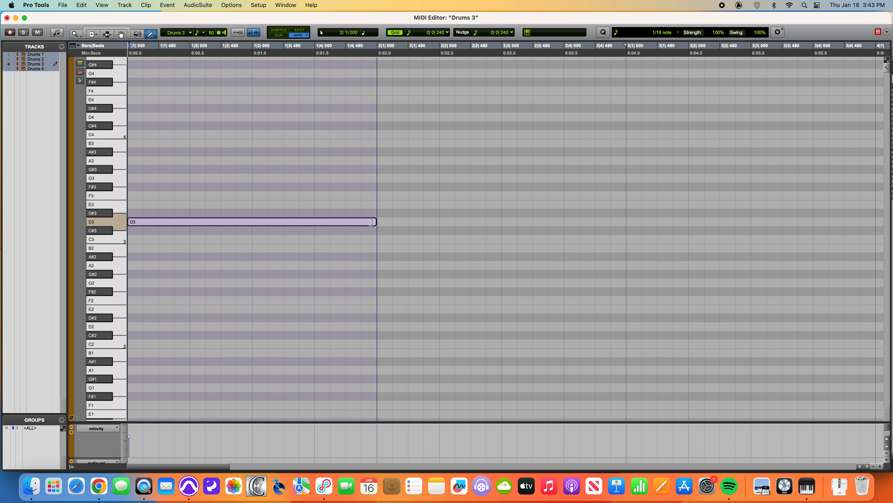
Step: Display only Drums 4 in the MIDI Editor and draw a D3 note filling bar 1
left_click(9, 68)
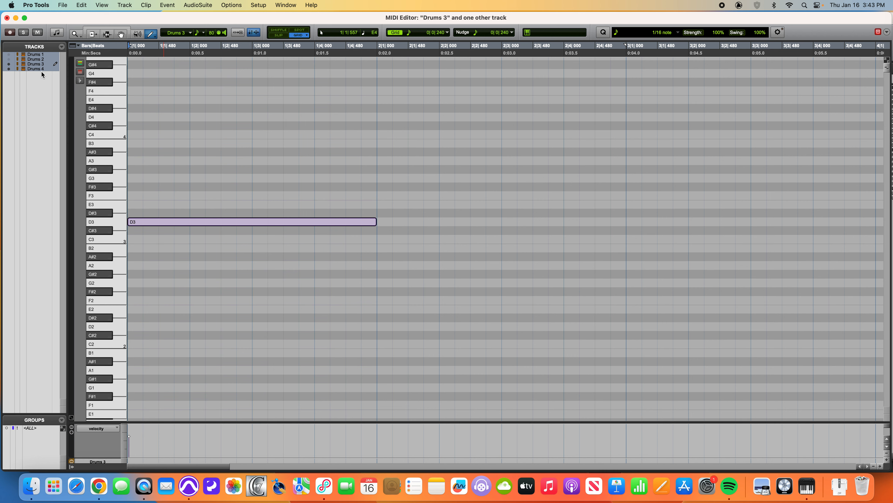
left_click(9, 64)
left_click_drag(139, 220, 375, 222)
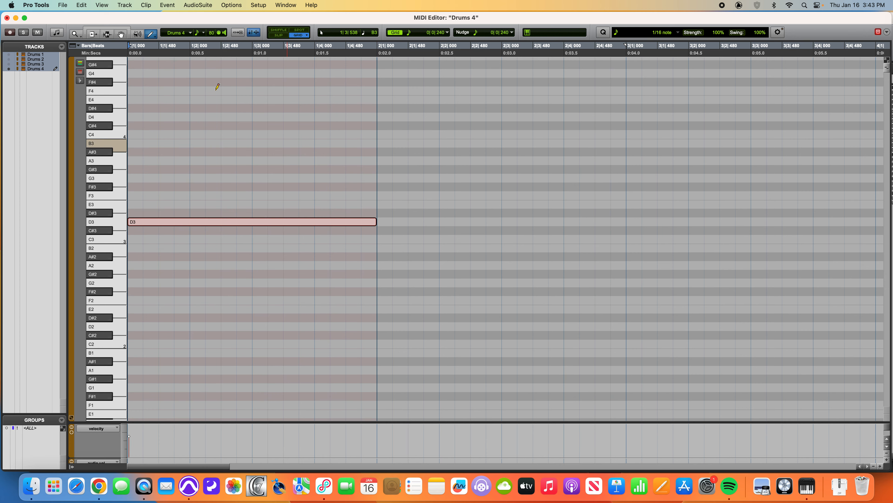
Step: Close the MIDI Editor and delete the leftover Drums 1-01 clip at bar 6 in the Edit window
left_click(7, 19)
left_click(457, 160)
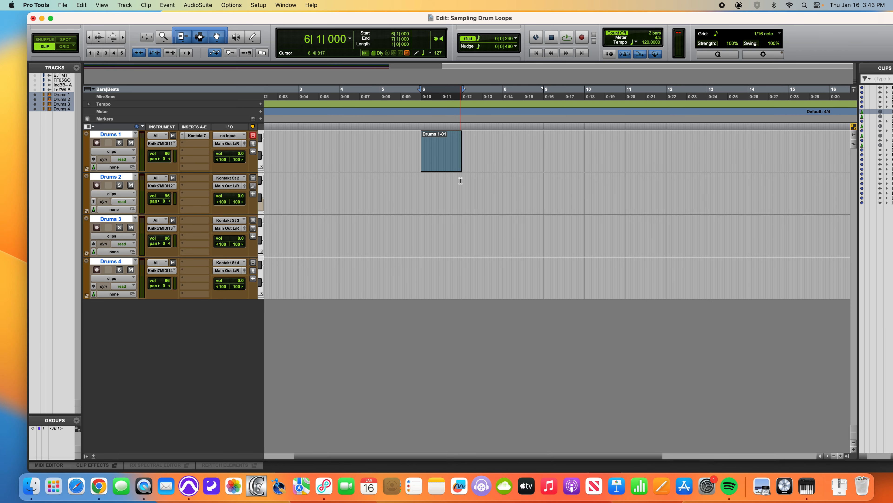
key("Delete")
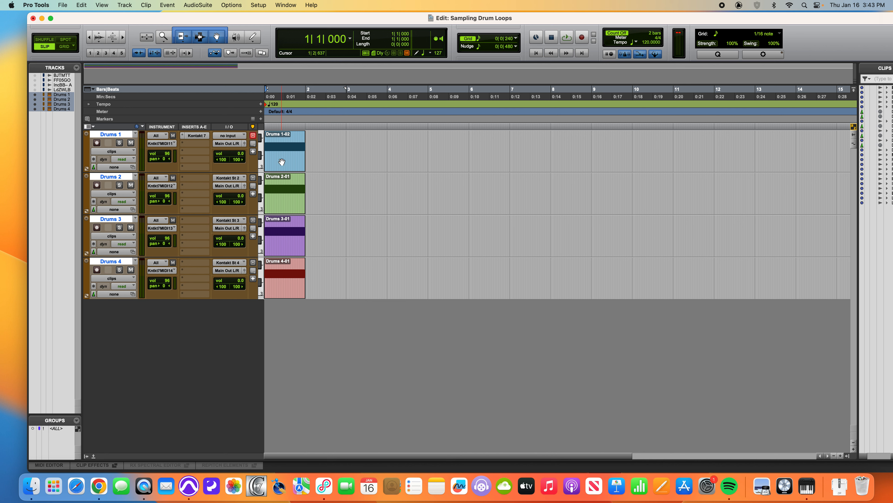
Step: Select the Drums 1 clip in bar 1 and loop playback to audition all four drum tracks together
left_click(282, 162)
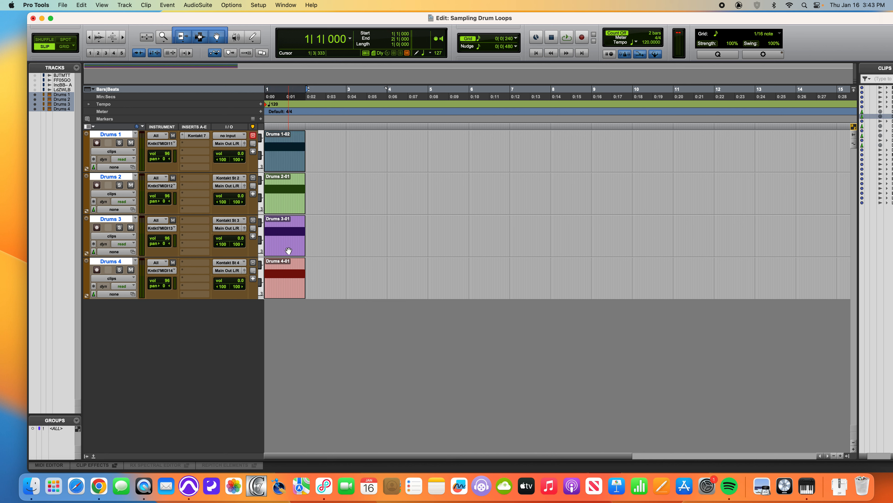
key("space")
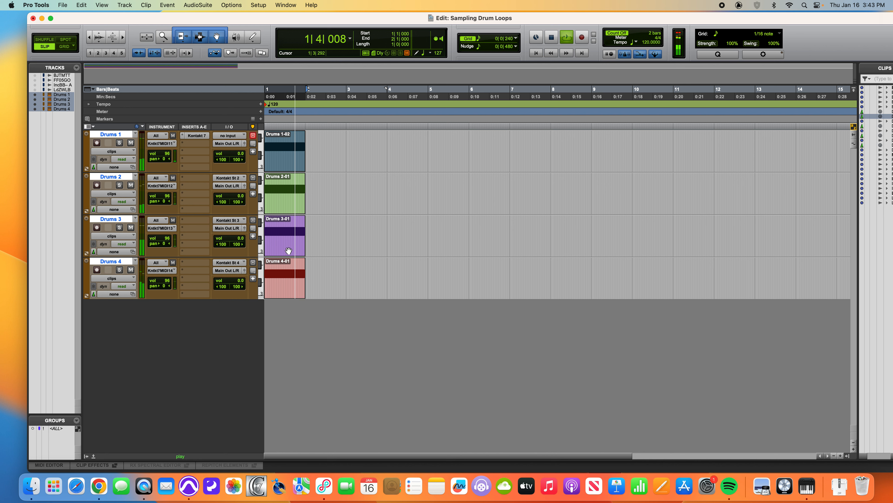
key("space")
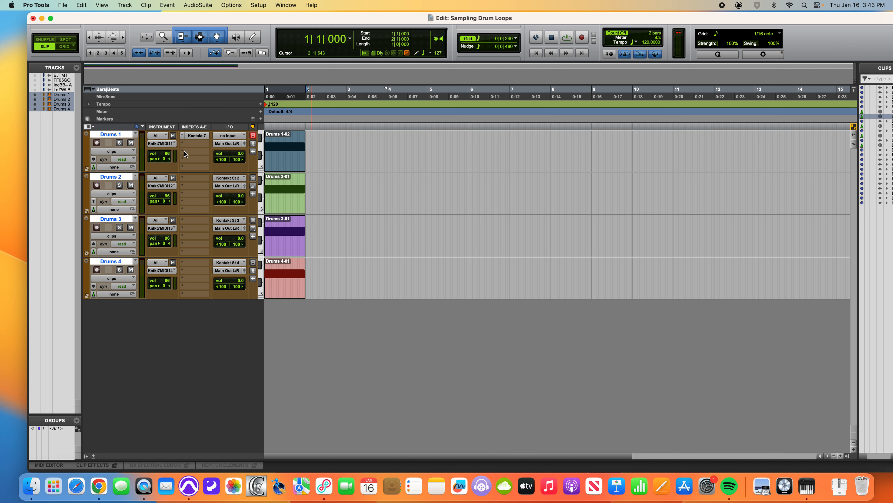
Step: Open Kontakt 7 and enable Time Machine Pro for the Drums 1 sample in the Wave Editor's Sync / Slice settings, returning to the rack
left_click(197, 138)
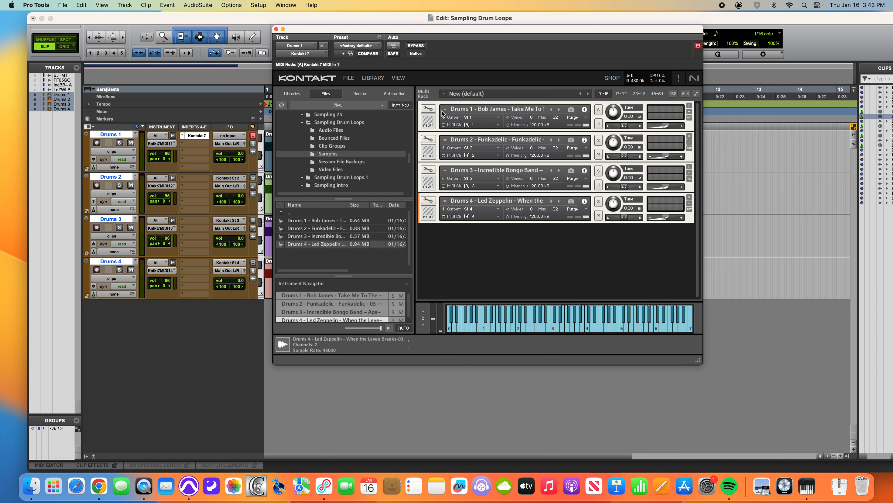
left_click(429, 109)
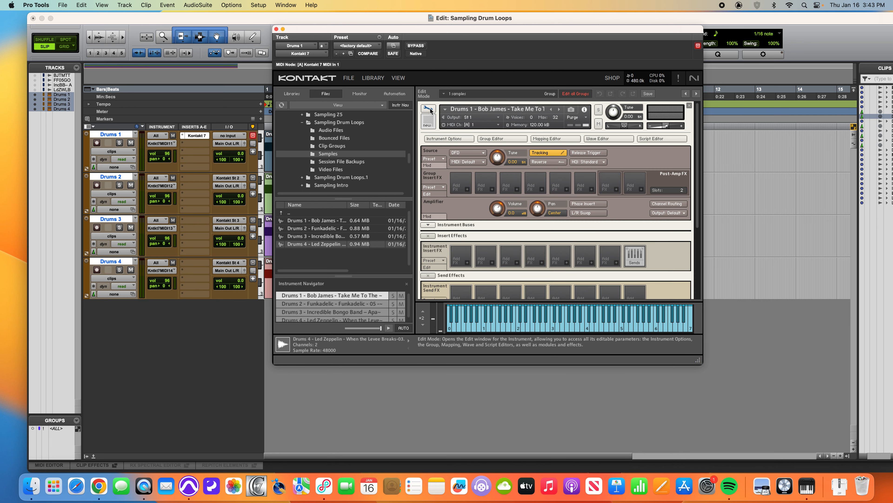
left_click(608, 139)
left_click(489, 262)
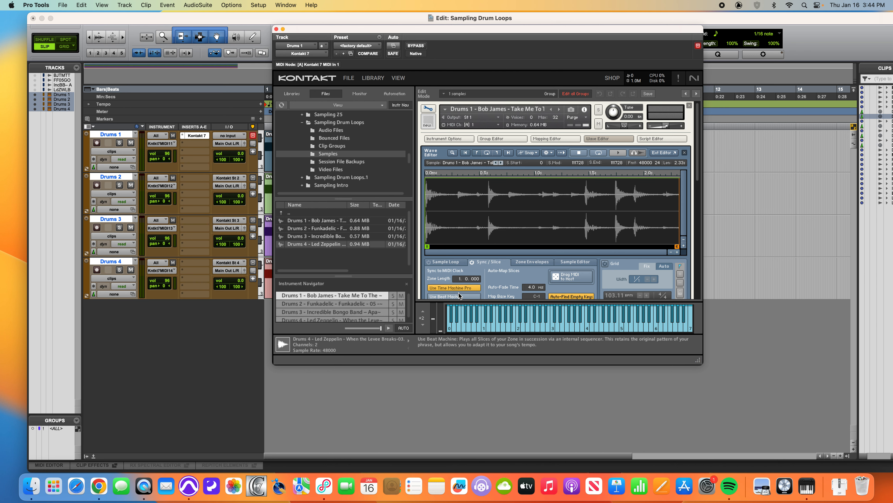
left_click(429, 109)
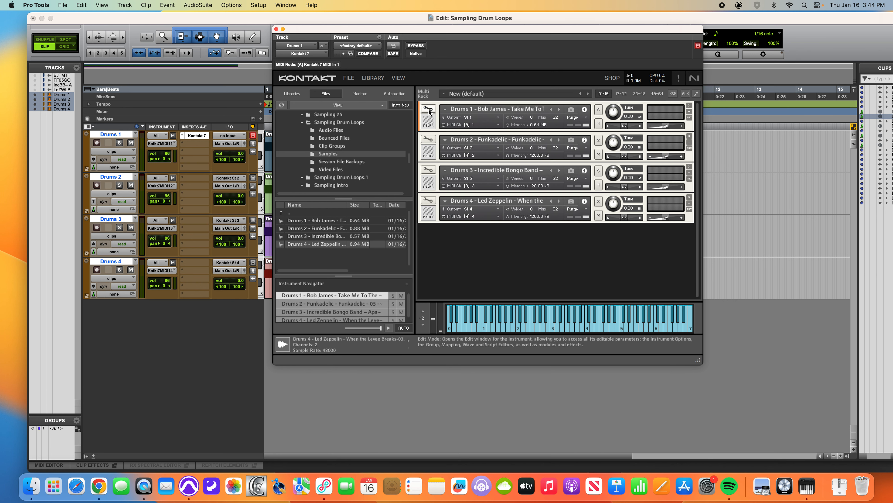
Step: Enable Time Machine Pro for the Drums 2 sample in its Wave Editor and return to the instrument rack
left_click(428, 139)
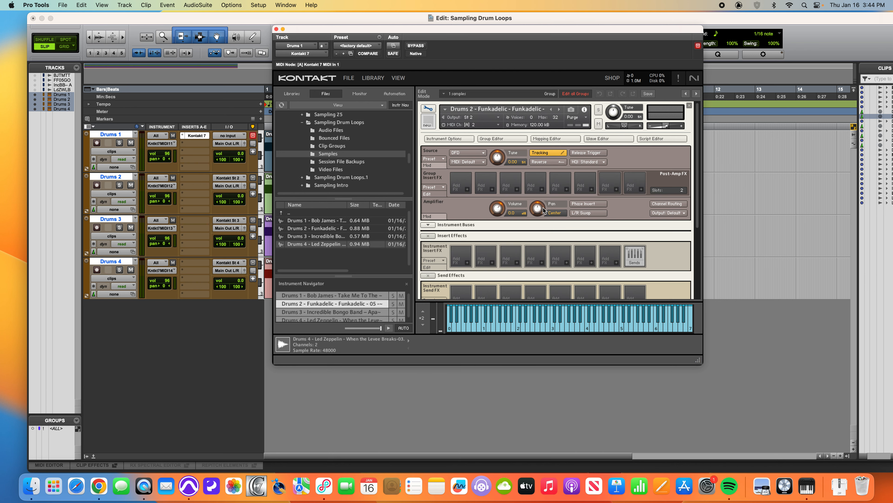
left_click(598, 139)
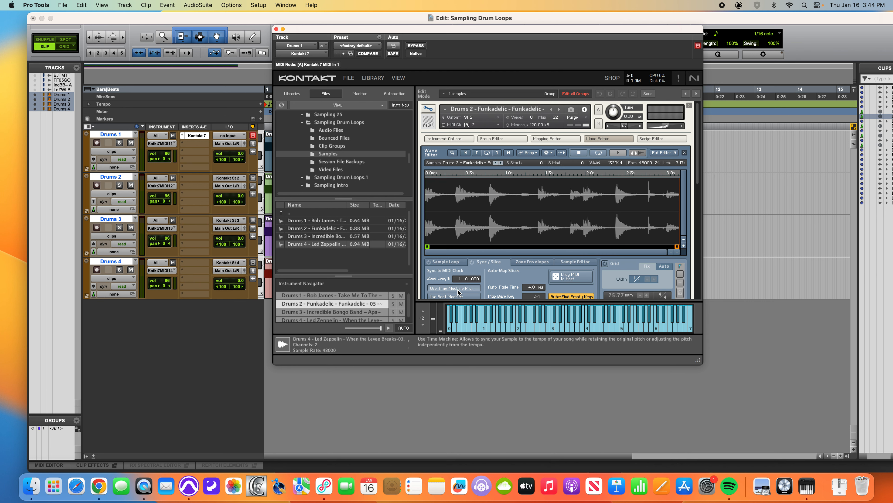
left_click(428, 109)
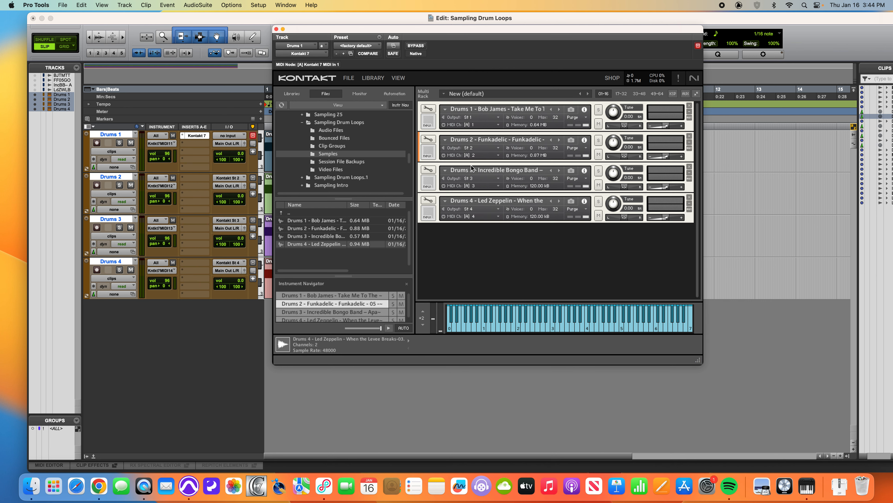
Step: Sync the Drums 3 sample to tempo with Time Machine Pro in its Wave Editor and return to the rack
left_click(430, 171)
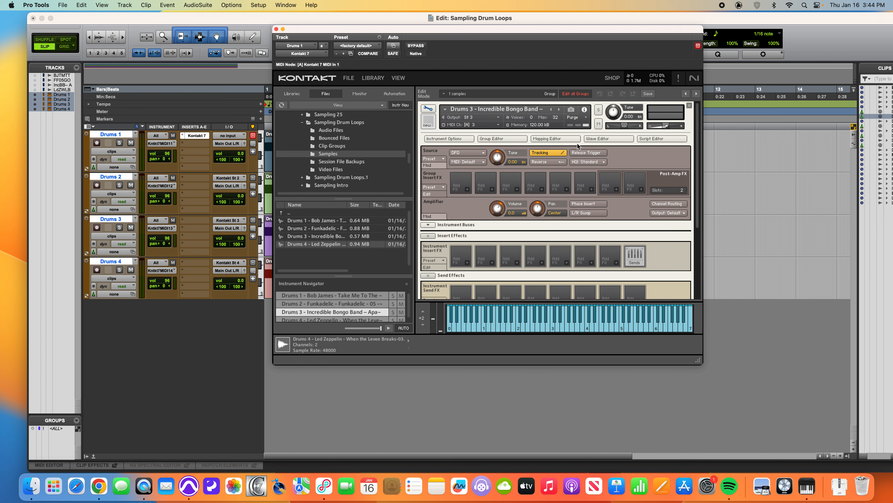
left_click(598, 139)
left_click(484, 263)
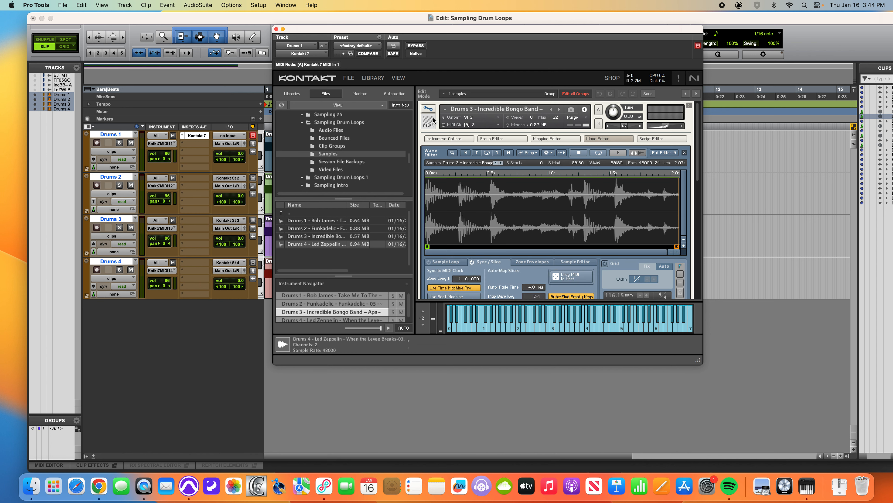
left_click(429, 109)
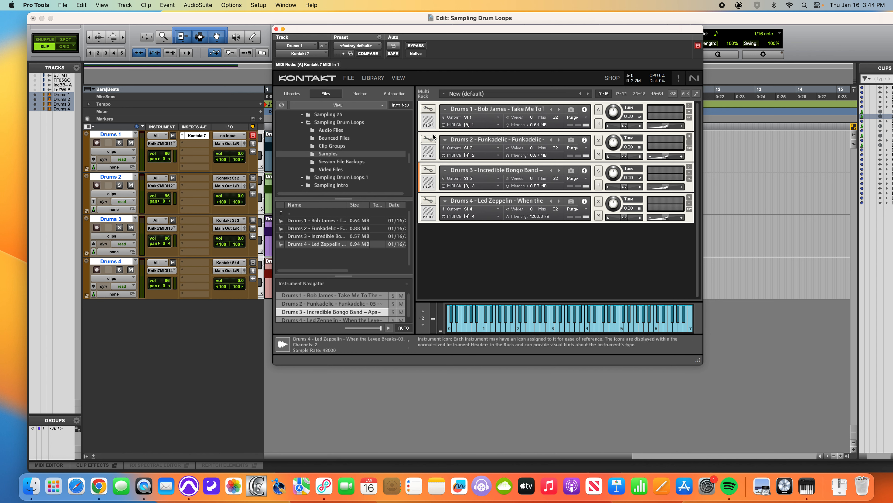
Step: Turn on Time Machine Pro in the Sync / Slice settings of the Drums 4 sample and close the Kontakt window
left_click(428, 201)
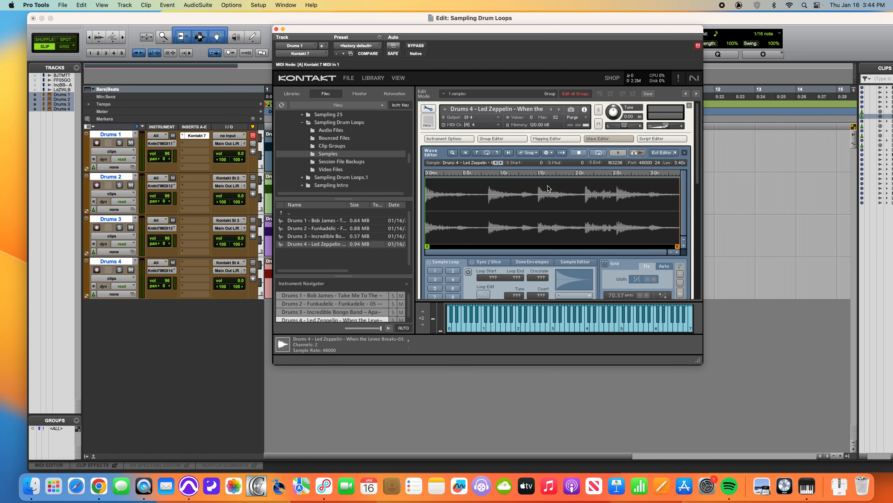
left_click(489, 261)
left_click(453, 288)
left_click(276, 30)
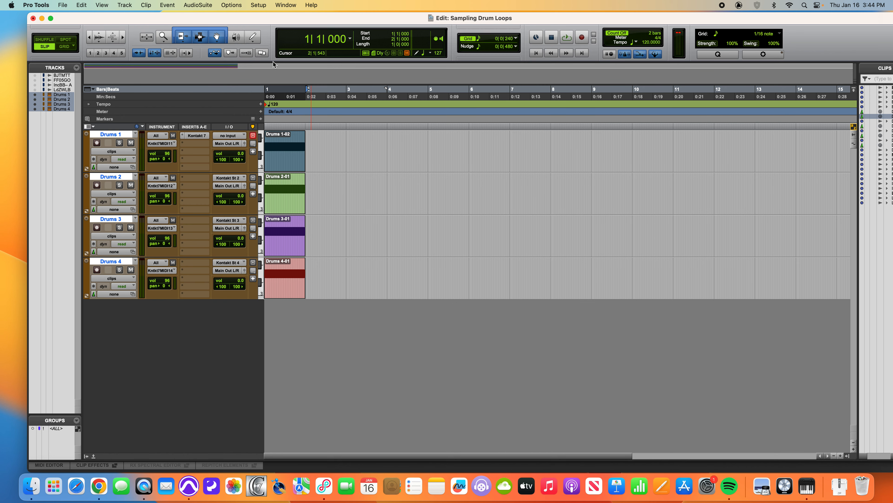
Step: Set the session tempo to 90 BPM and play back the four loops together
left_click(649, 45)
type("90")
key("Return")
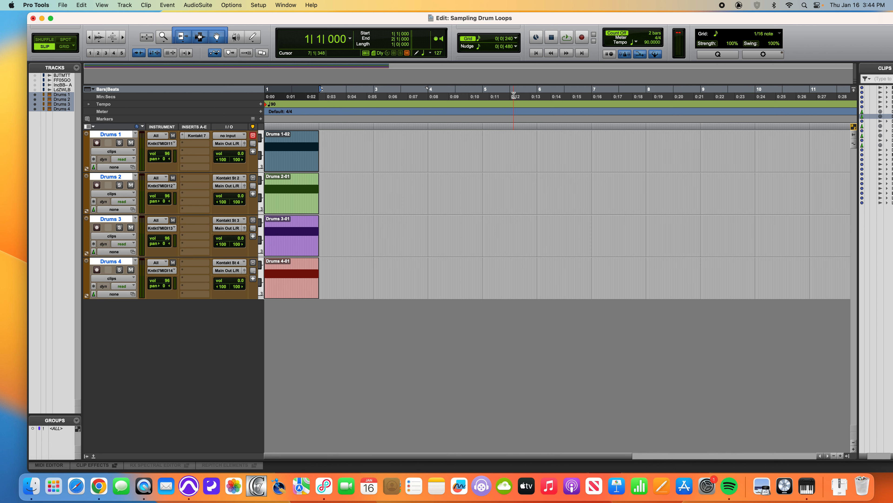
key("space")
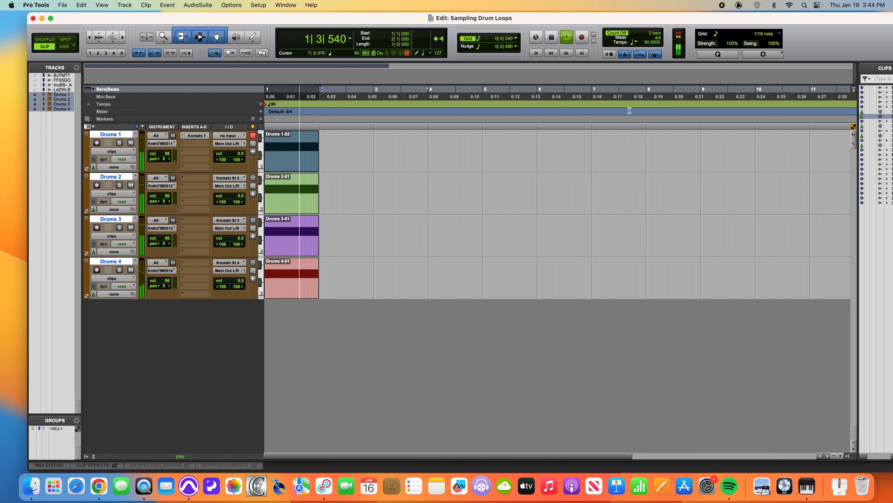
key("space")
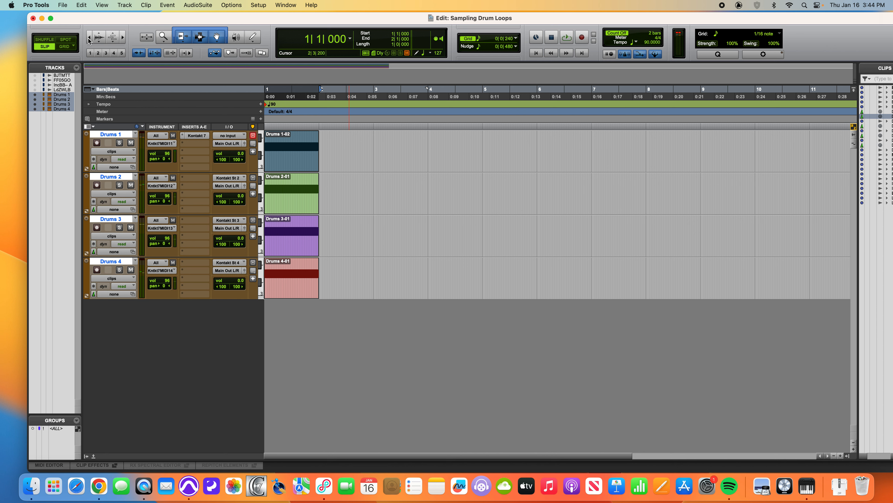
Step: Switch to Grid mode and move the Drums 2, Drums 3 and Drums 4 clips to start at bars 2, 3 and 4 respectively
left_click(70, 46)
left_click_drag(280, 206, 333, 200)
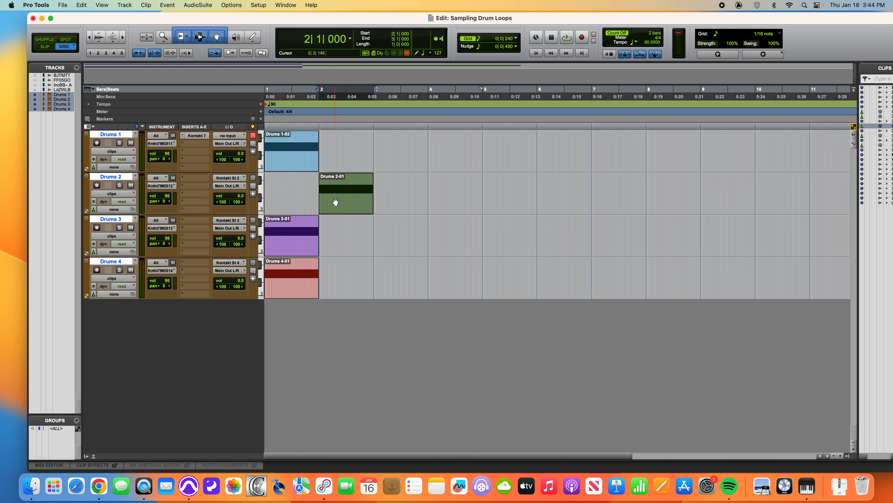
left_click_drag(284, 252, 395, 244)
left_click_drag(276, 292, 441, 278)
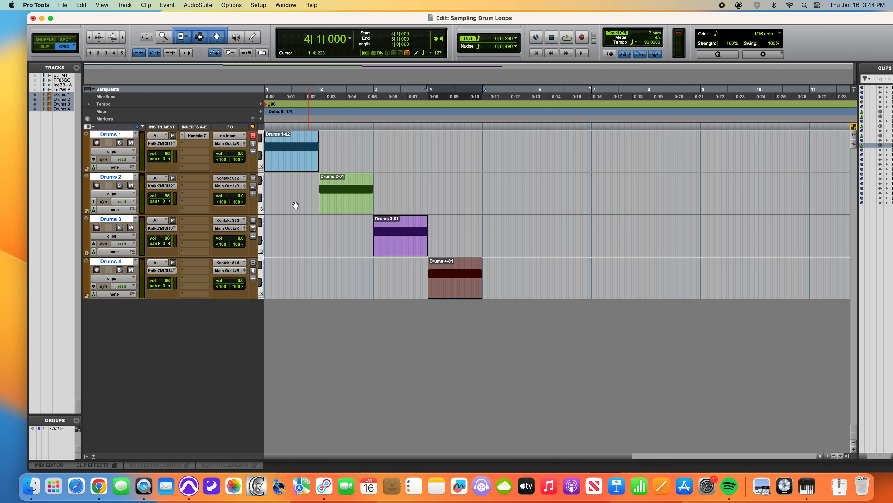
Step: Extend the selection from the Drums 4 clip back to the Drums 1 clip and play the four staggered loops in sequence
left_click(286, 172, "shift")
key("space")
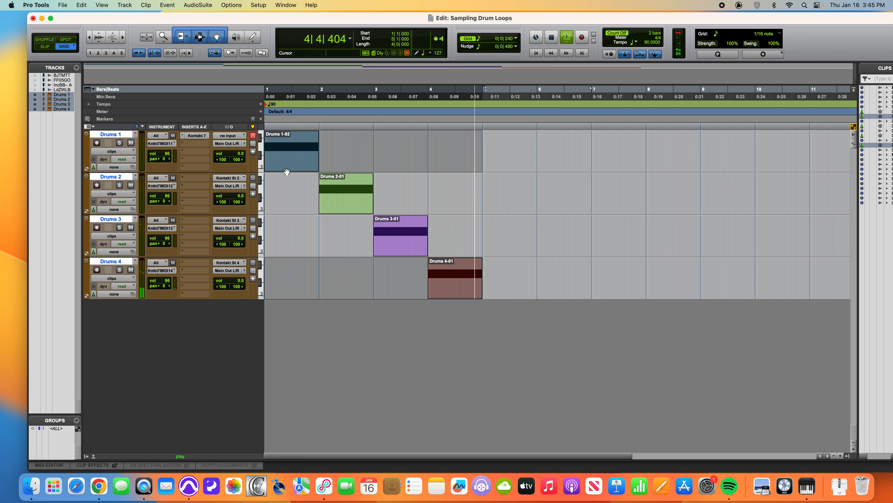
key("space")
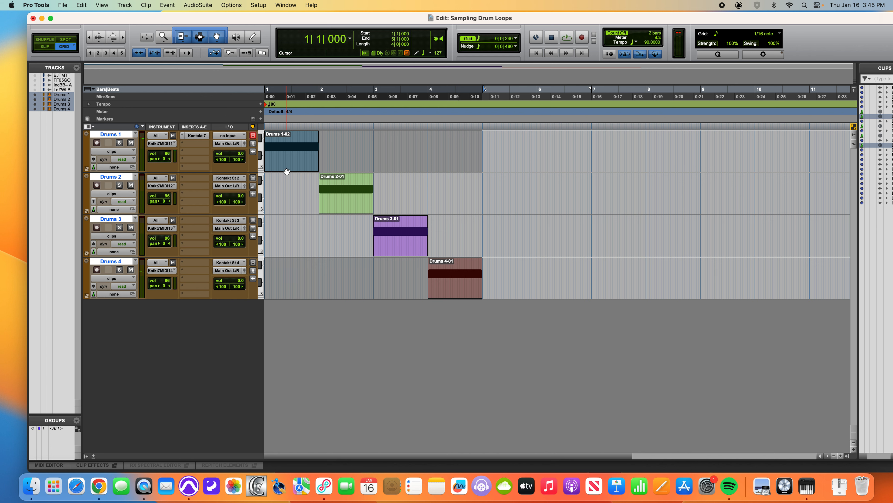